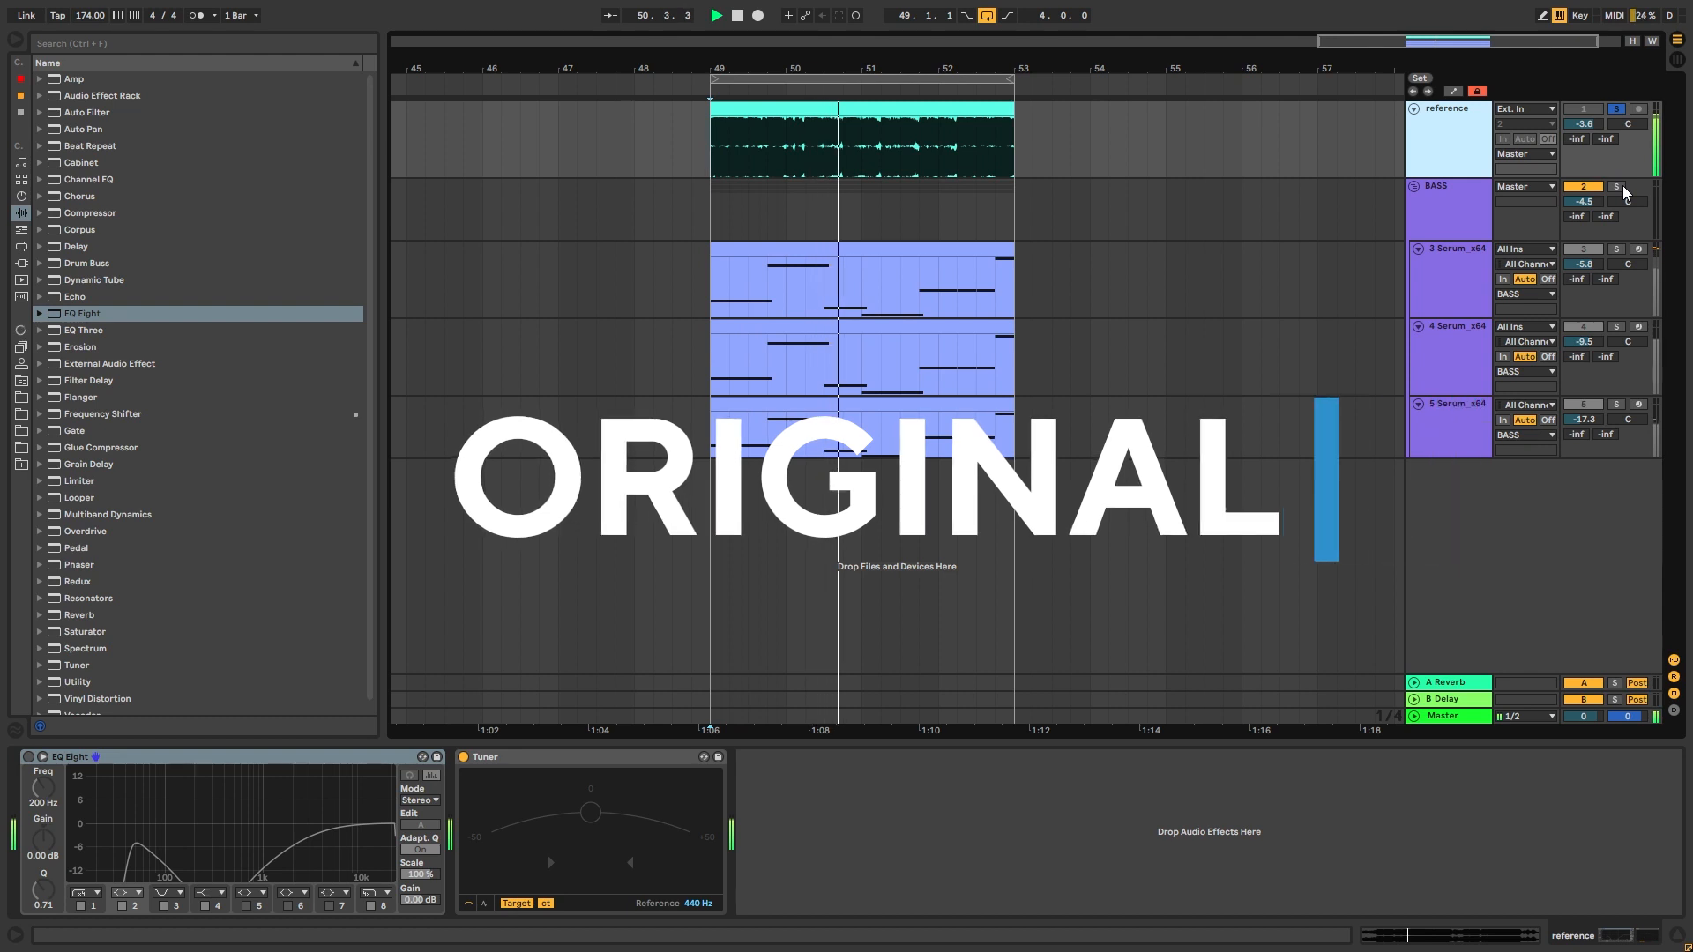
Step: Audition the BASS group, followed by the 3 Serum layer on its own with oscillator B switched off and back on
left_click(1622, 186)
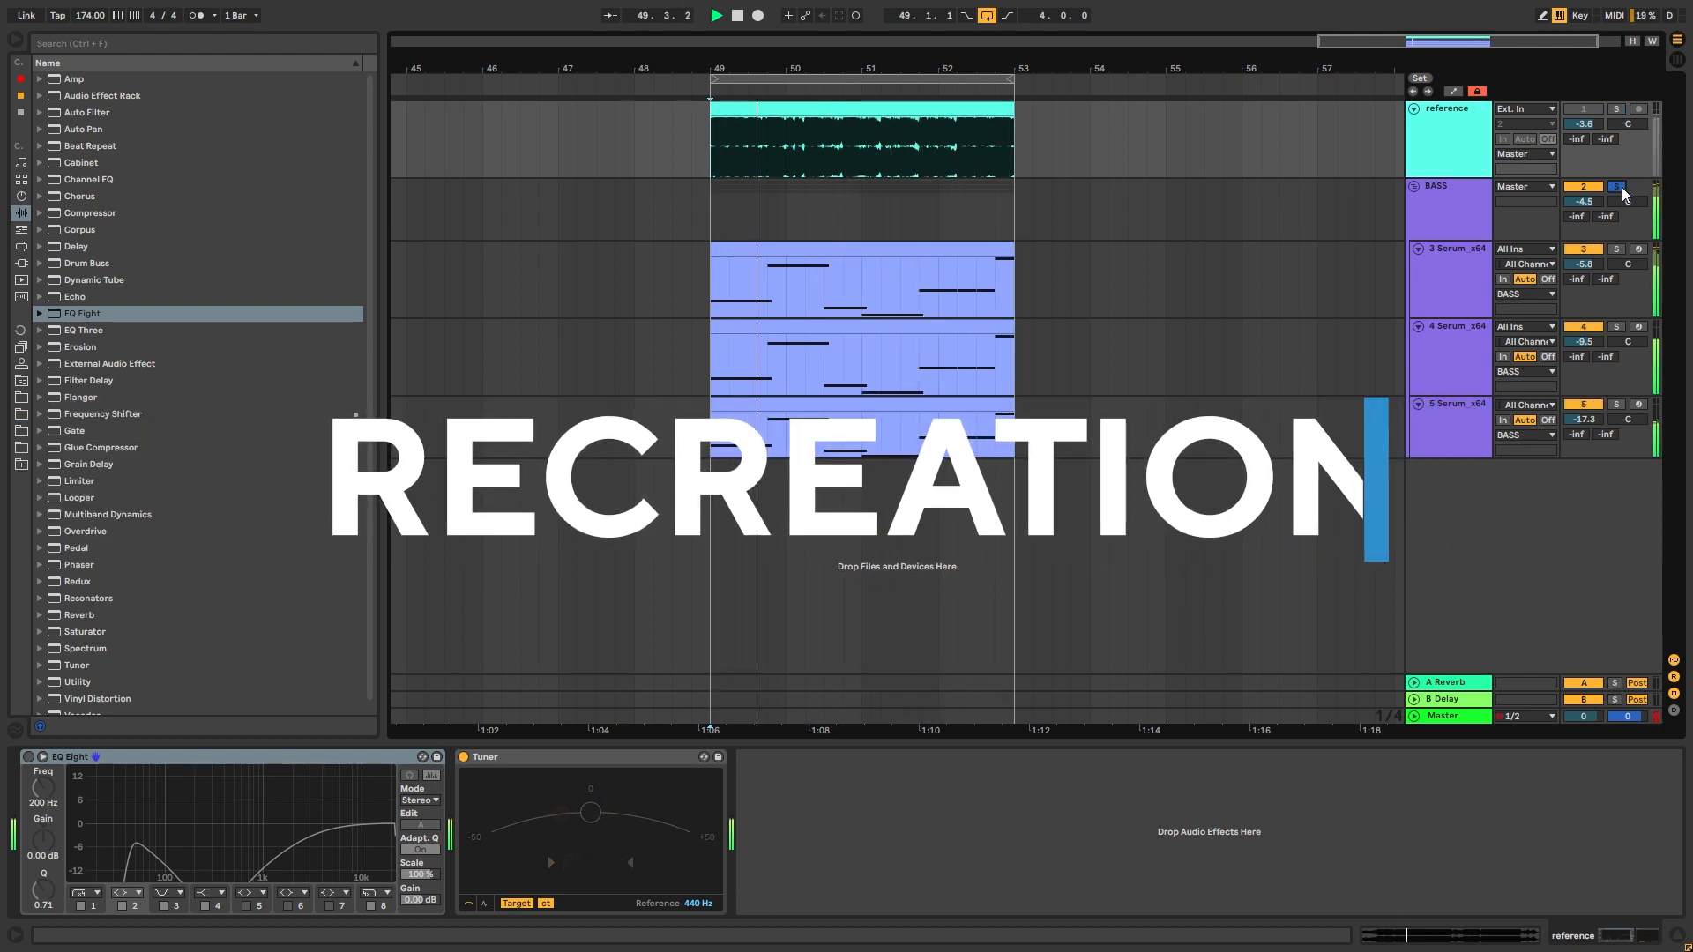
key("space")
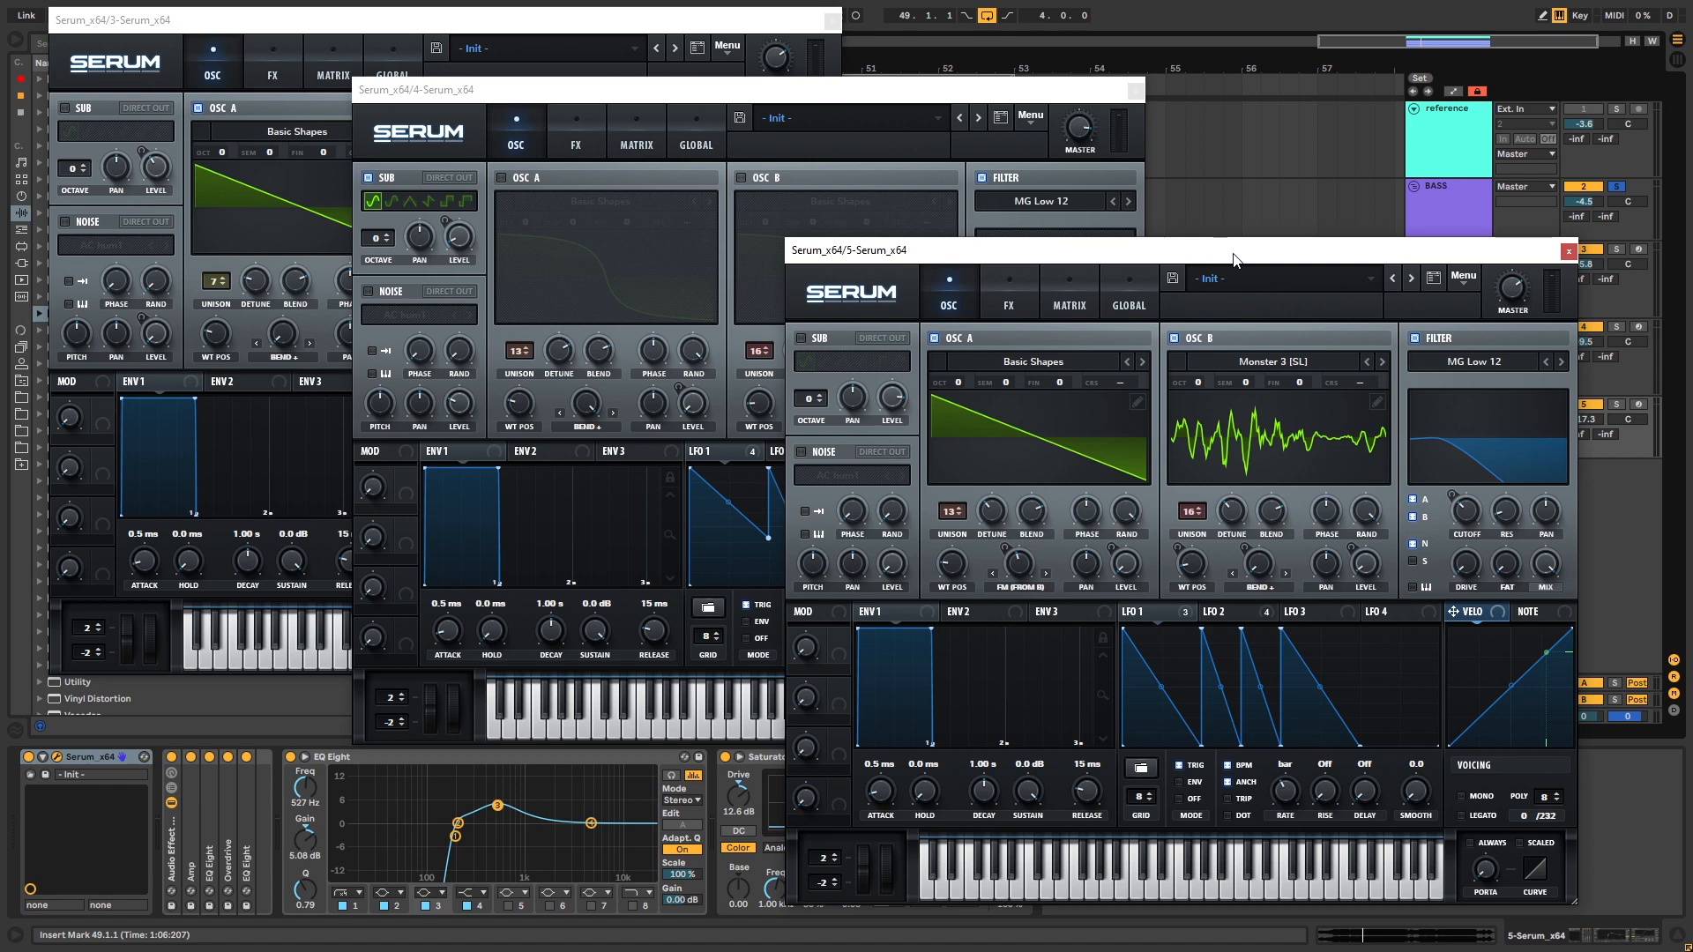
left_click(1621, 250)
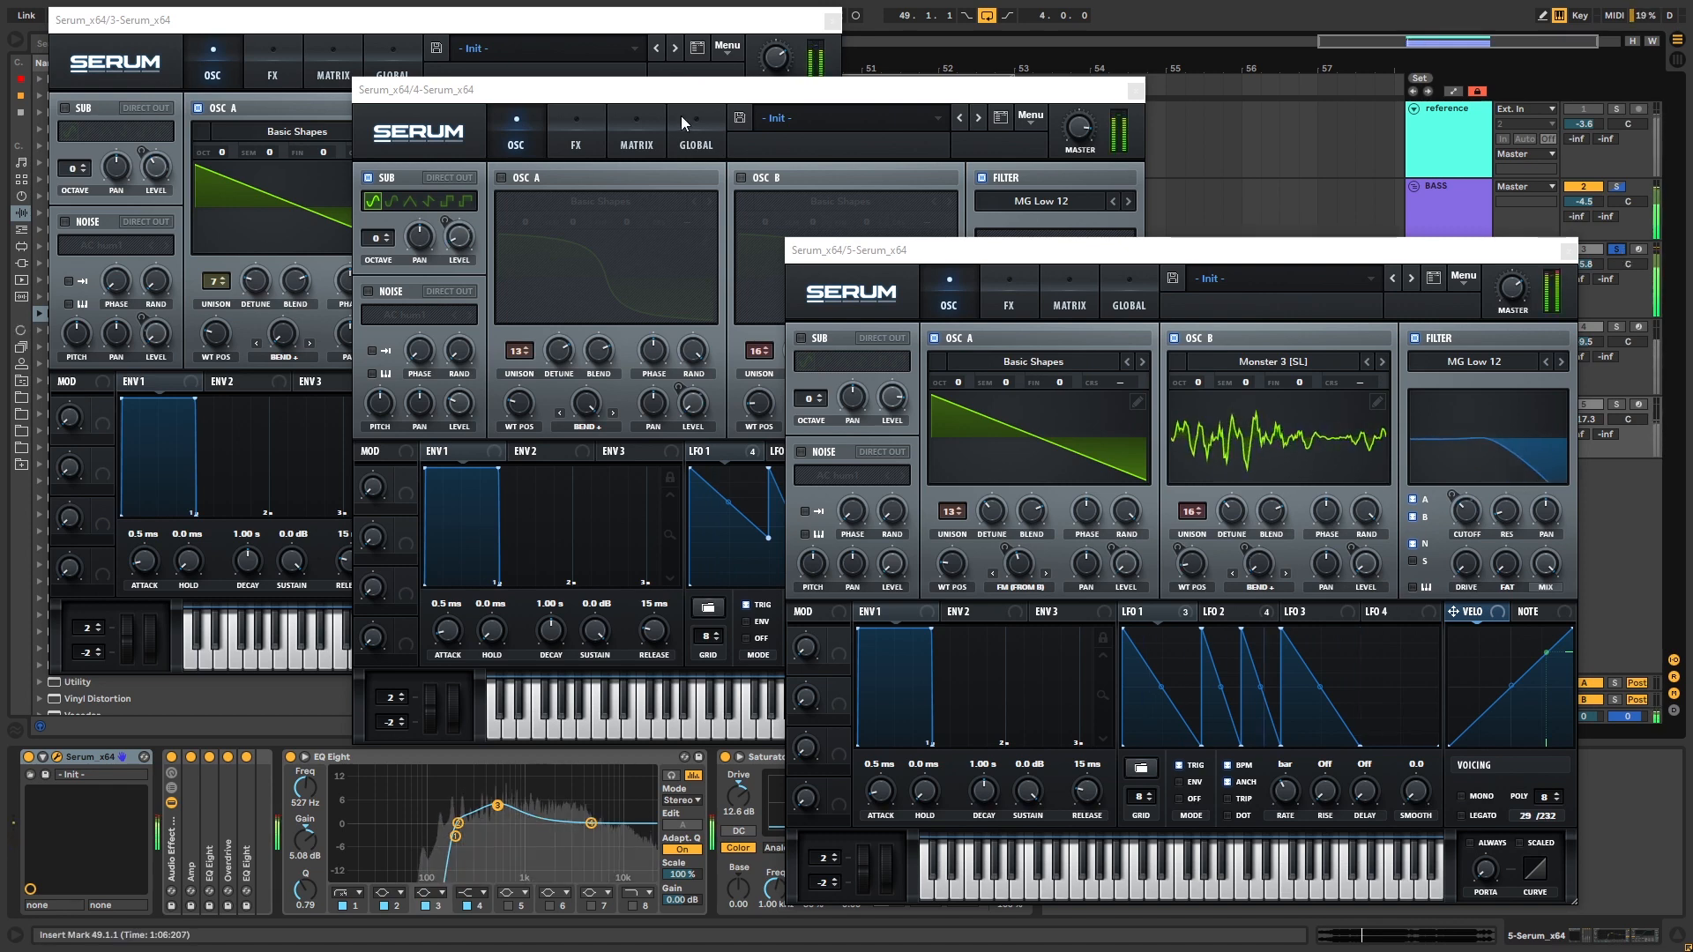
left_click(530, 18)
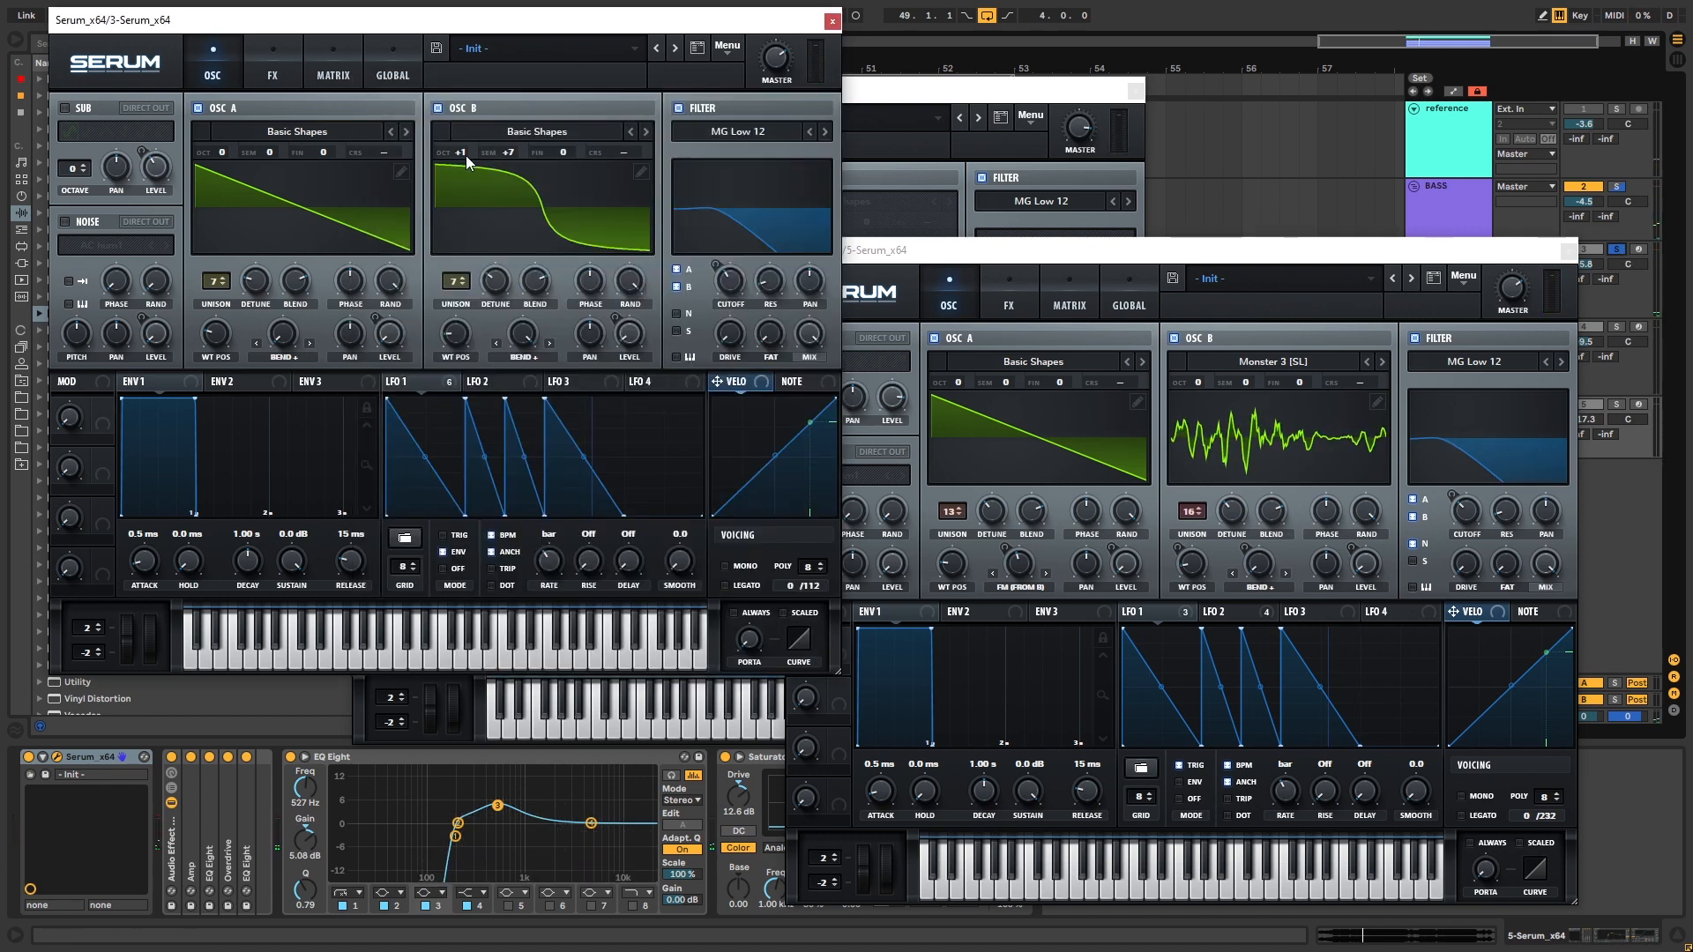
left_click(438, 107)
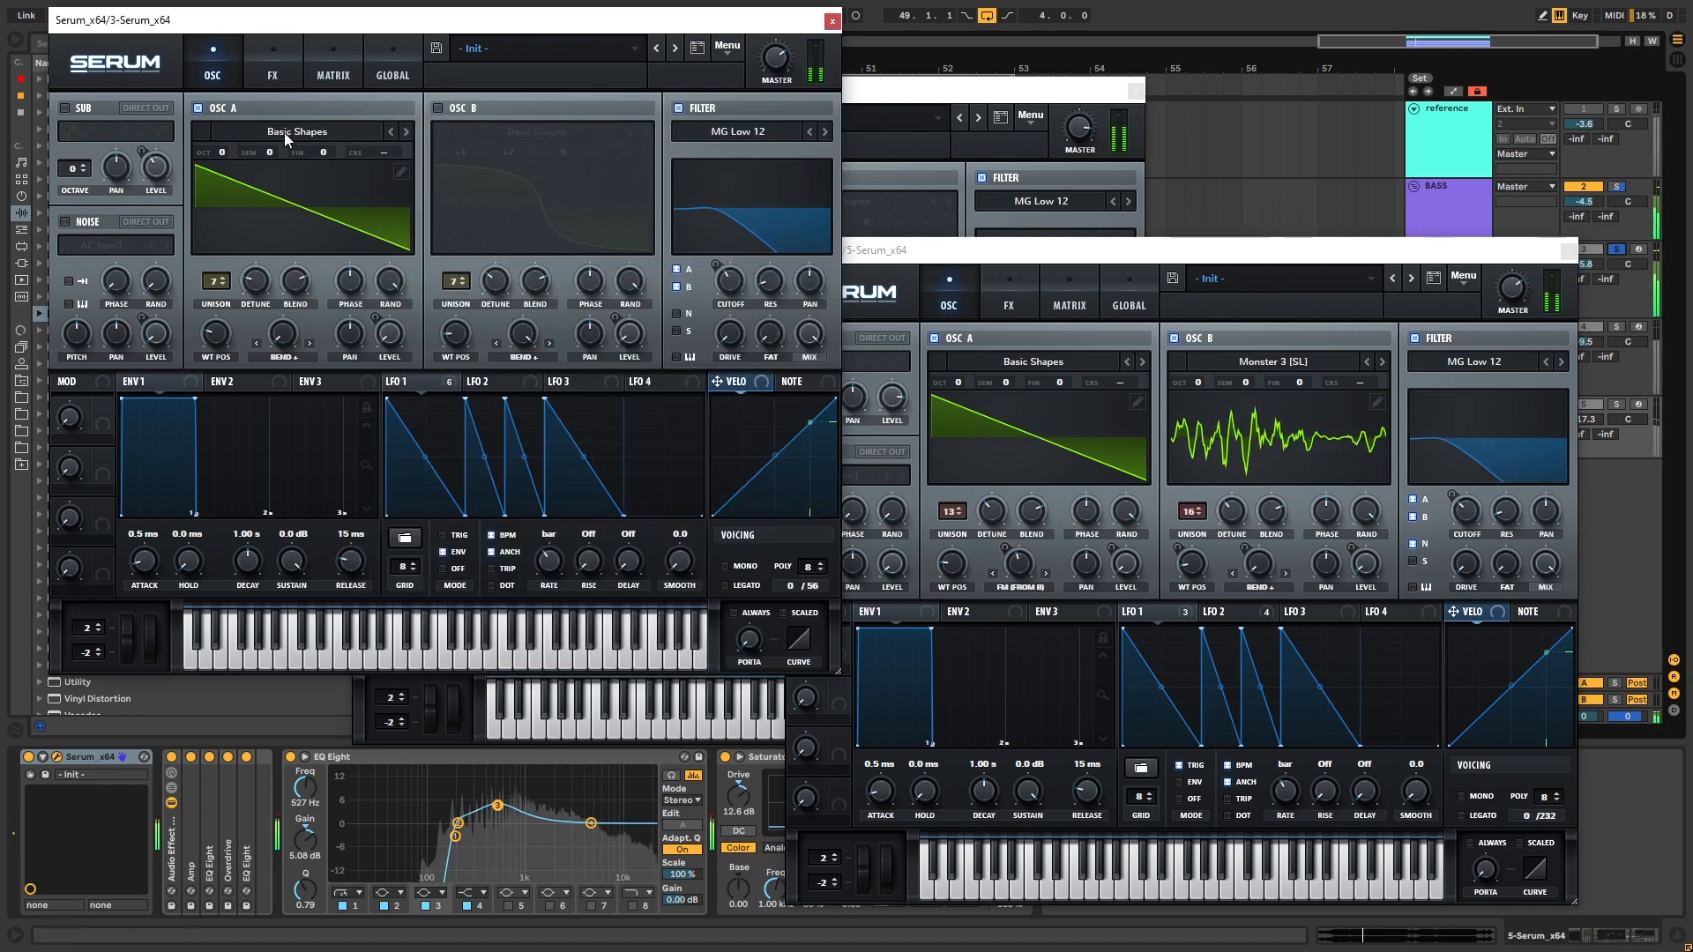
left_click(438, 107)
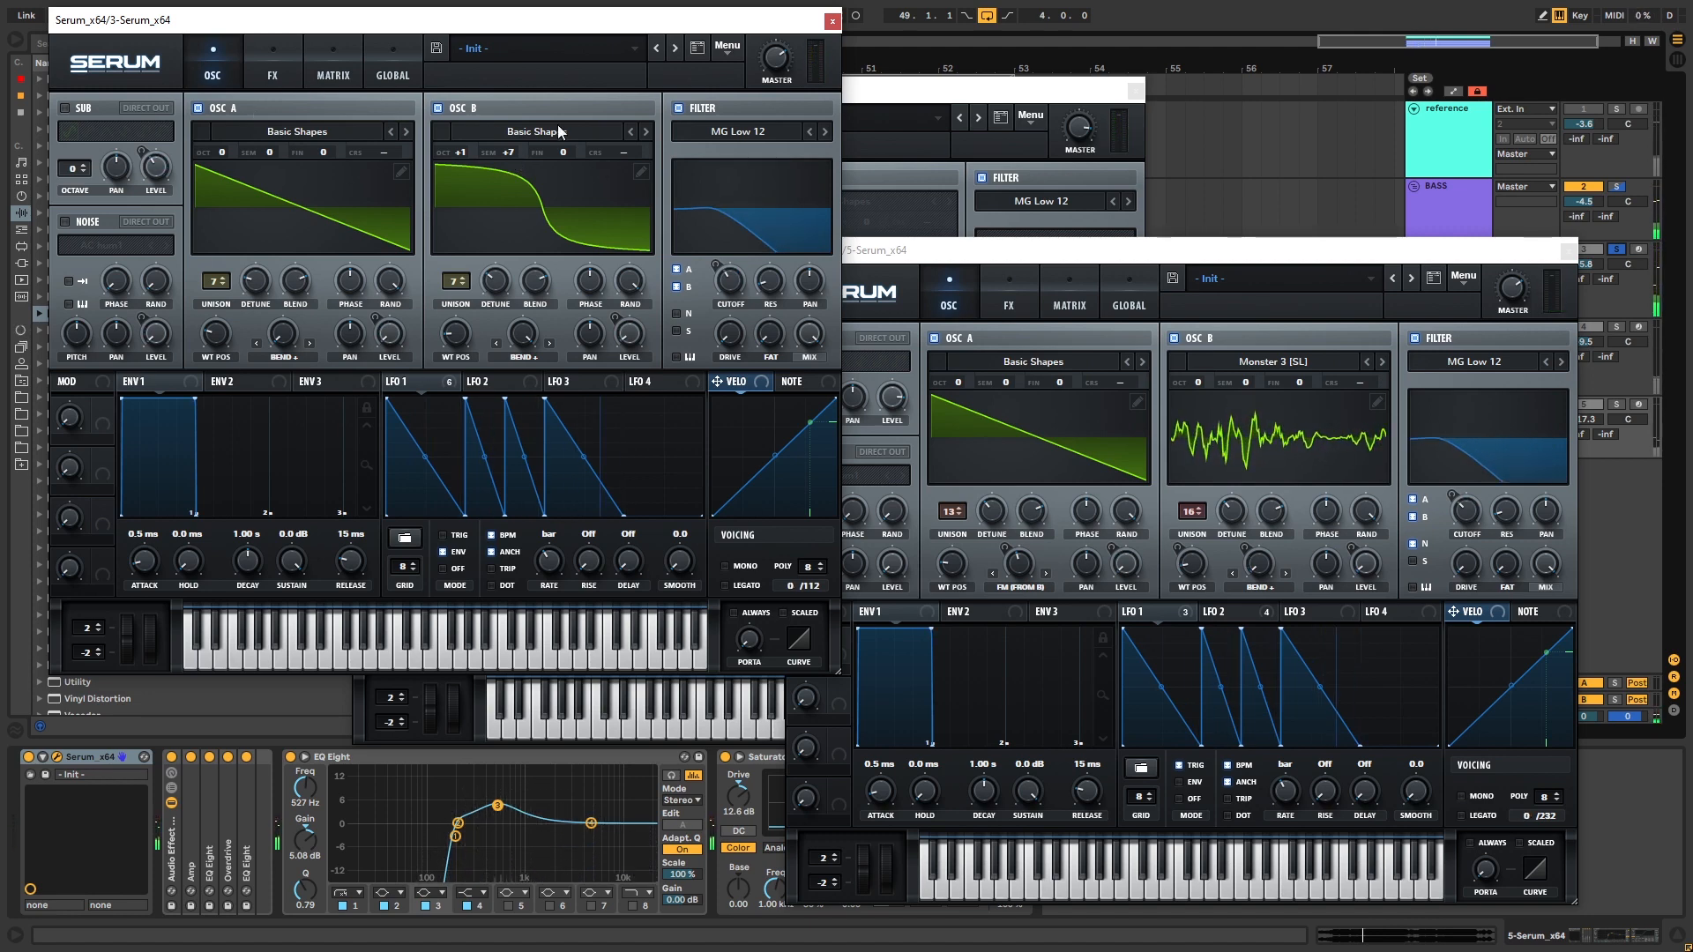
Step: Review the oscillator and effects settings of the 4 Serum sub layer
left_click(880, 94)
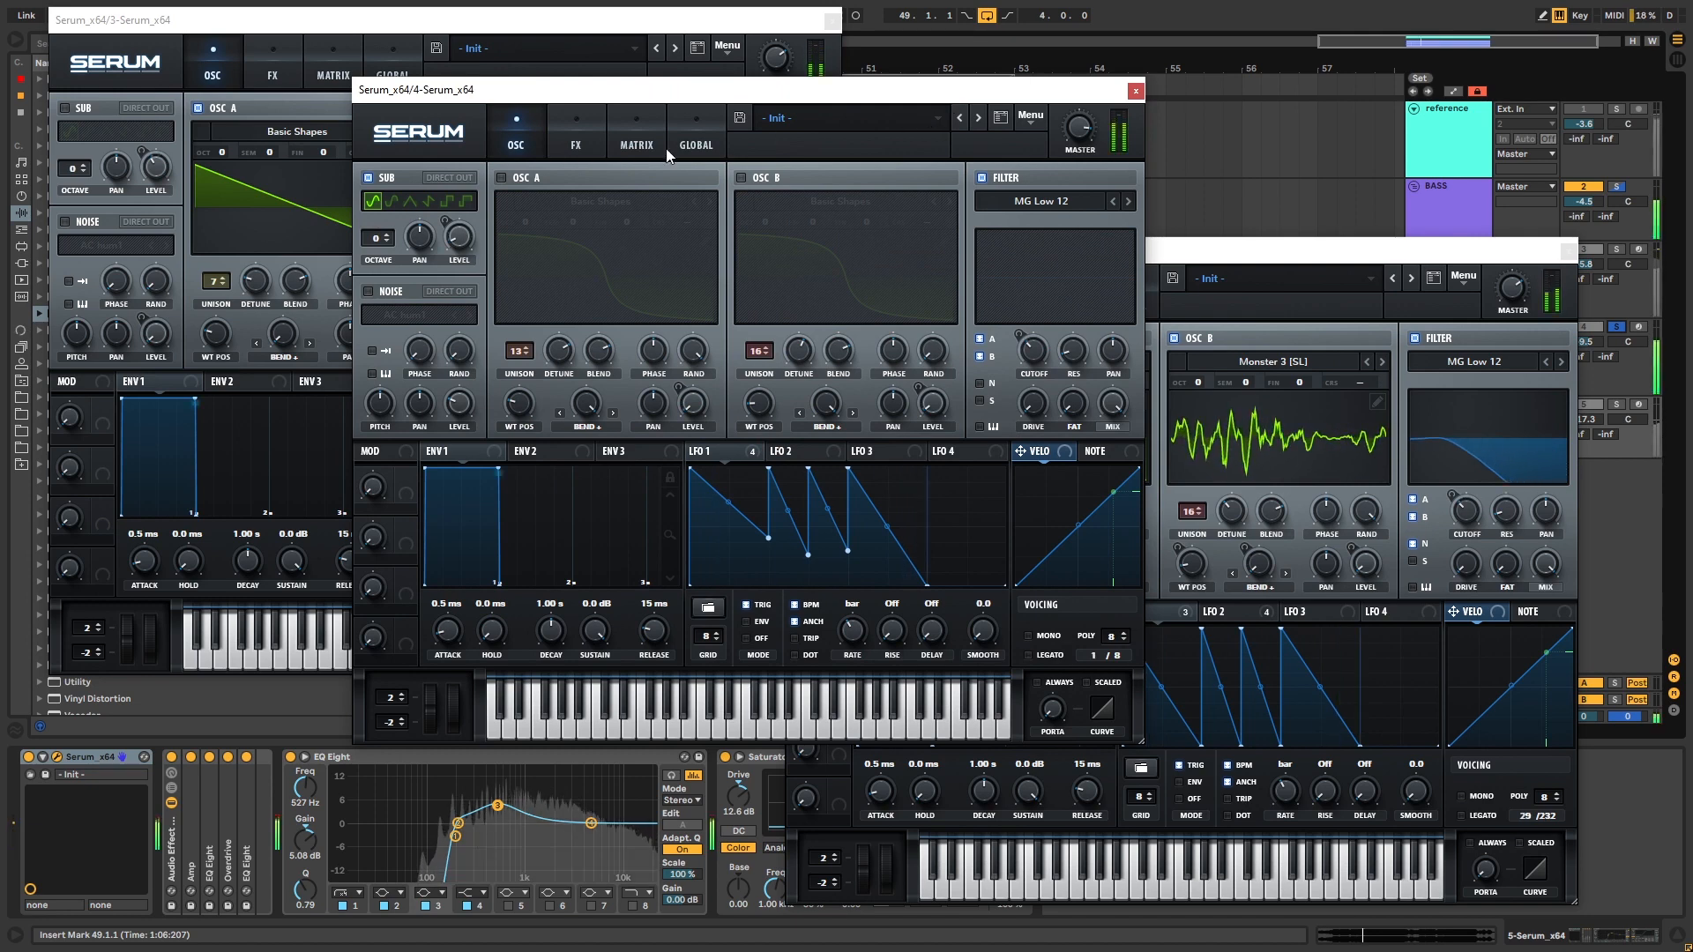
left_click(588, 152)
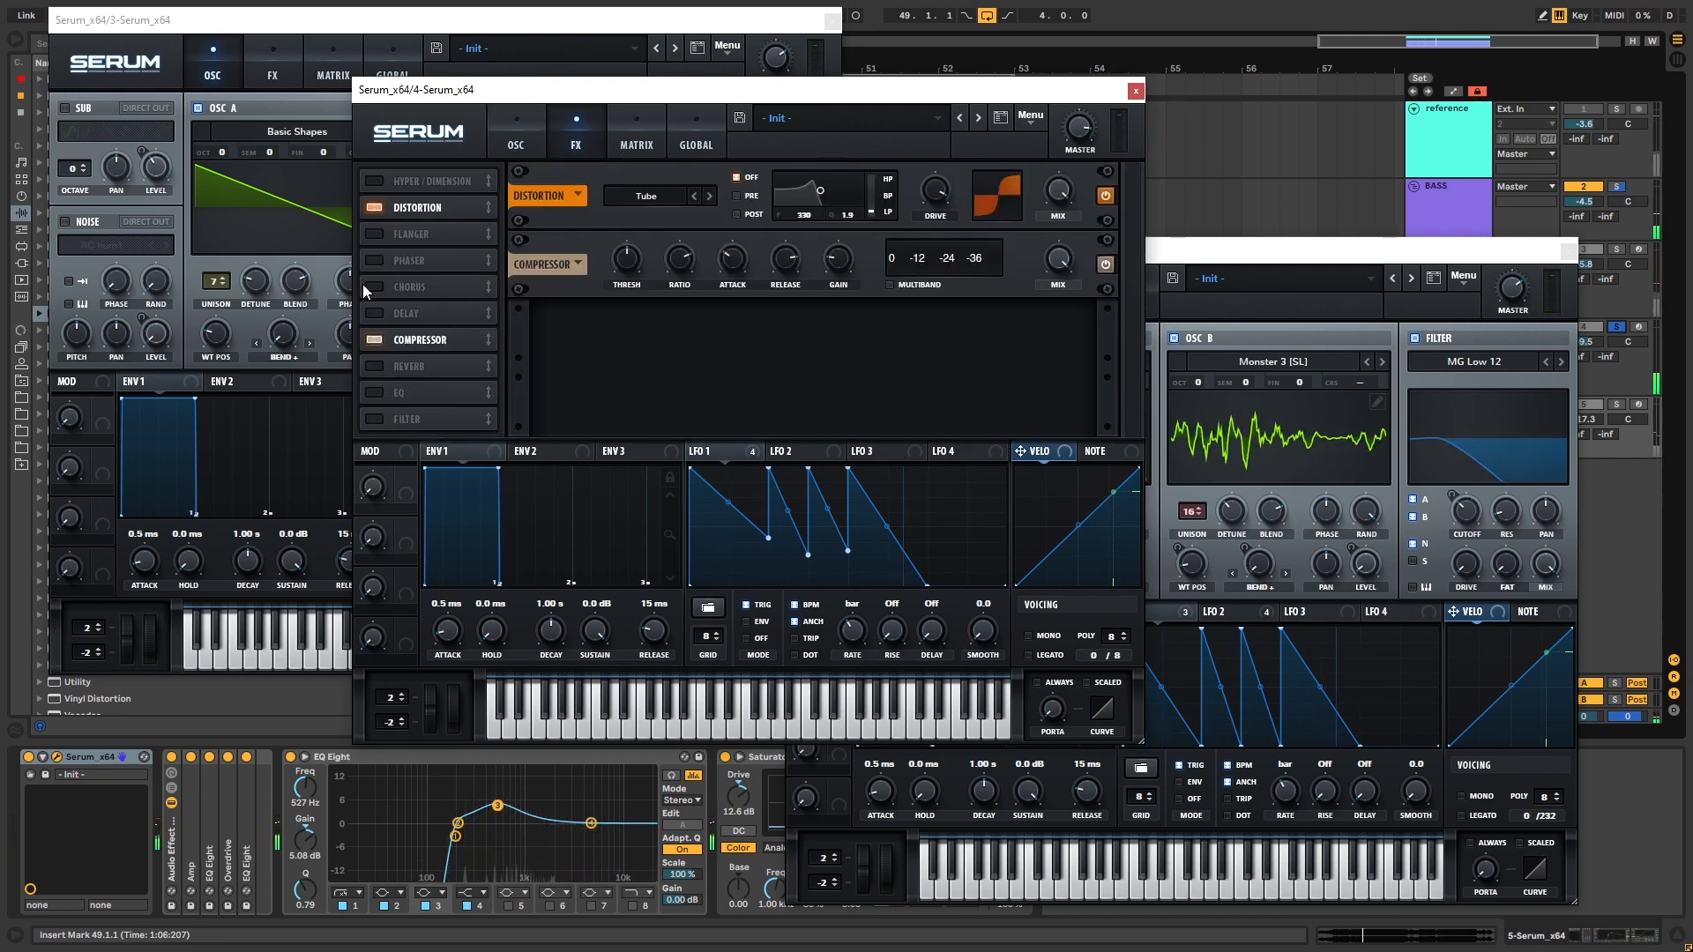
left_click(520, 141)
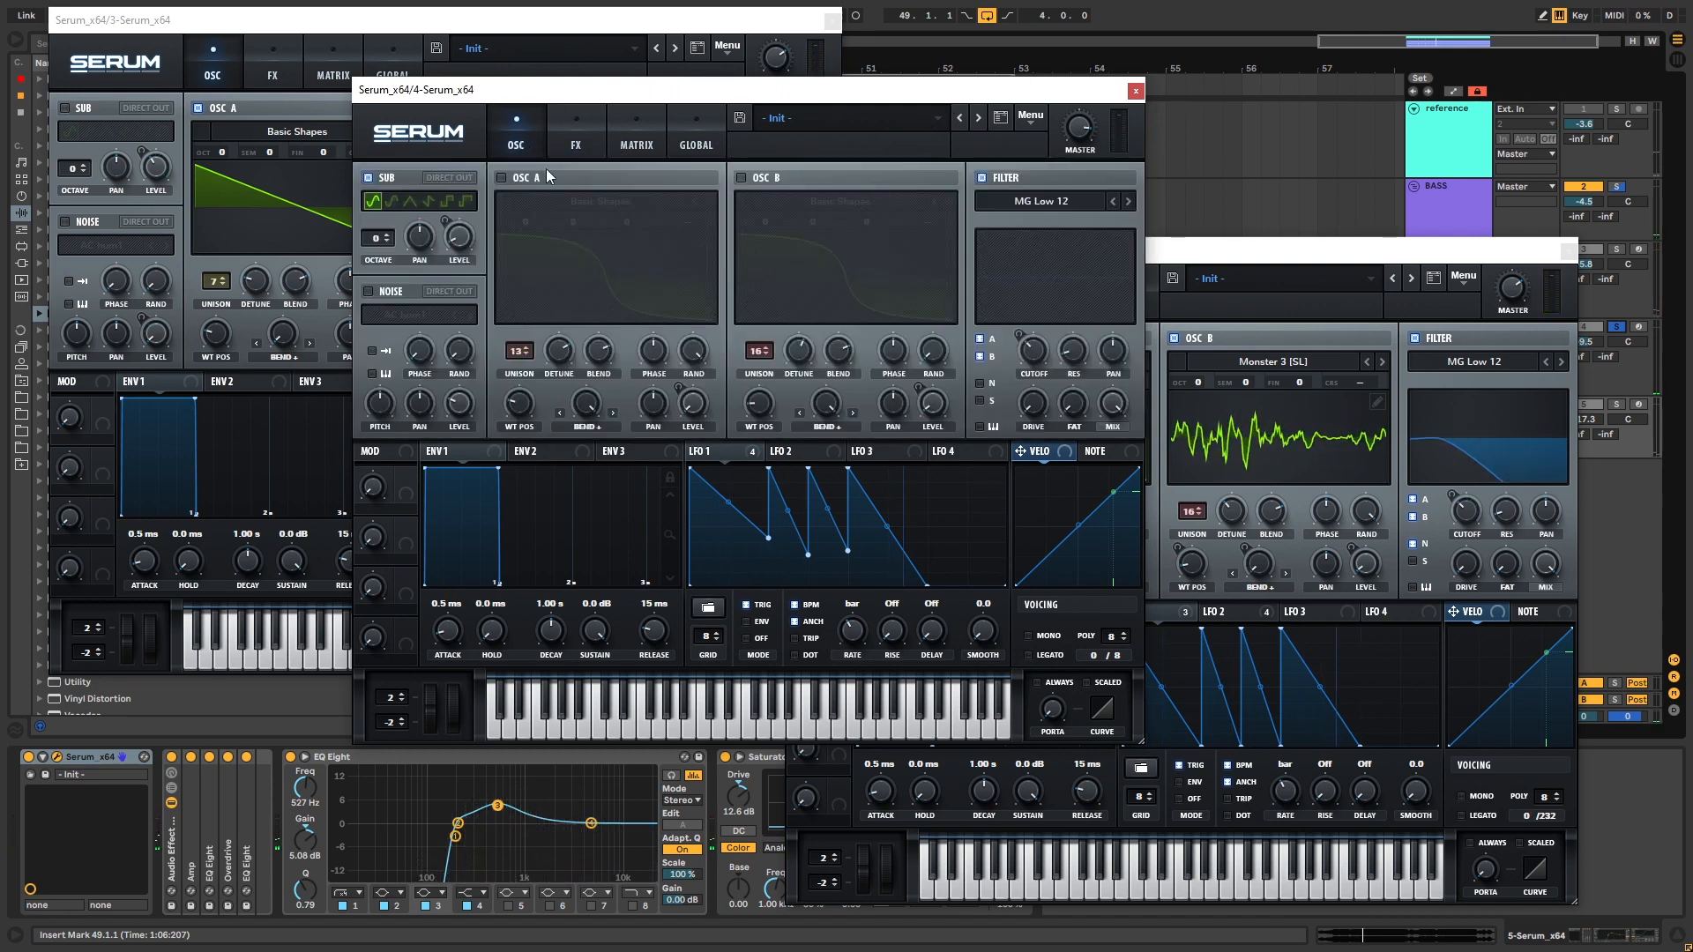
Step: Switch oscillator B of the 5 Serum layer to the Asymmetric wavetable and review that layer's effects
left_click(1215, 256)
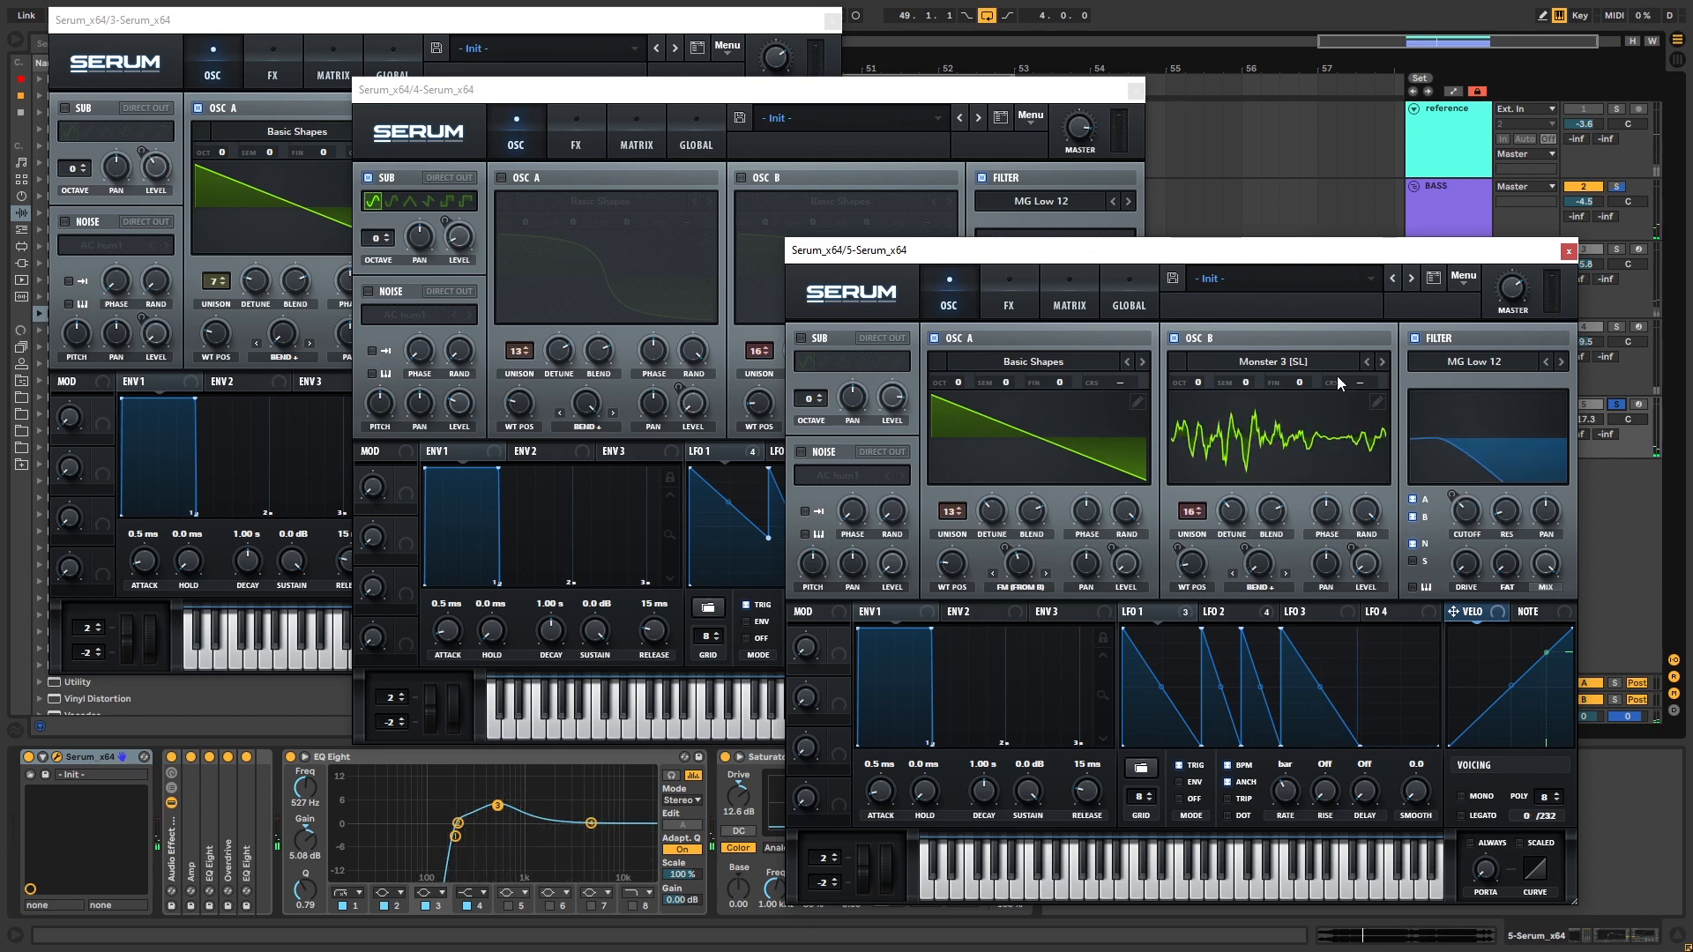
left_click(1382, 361)
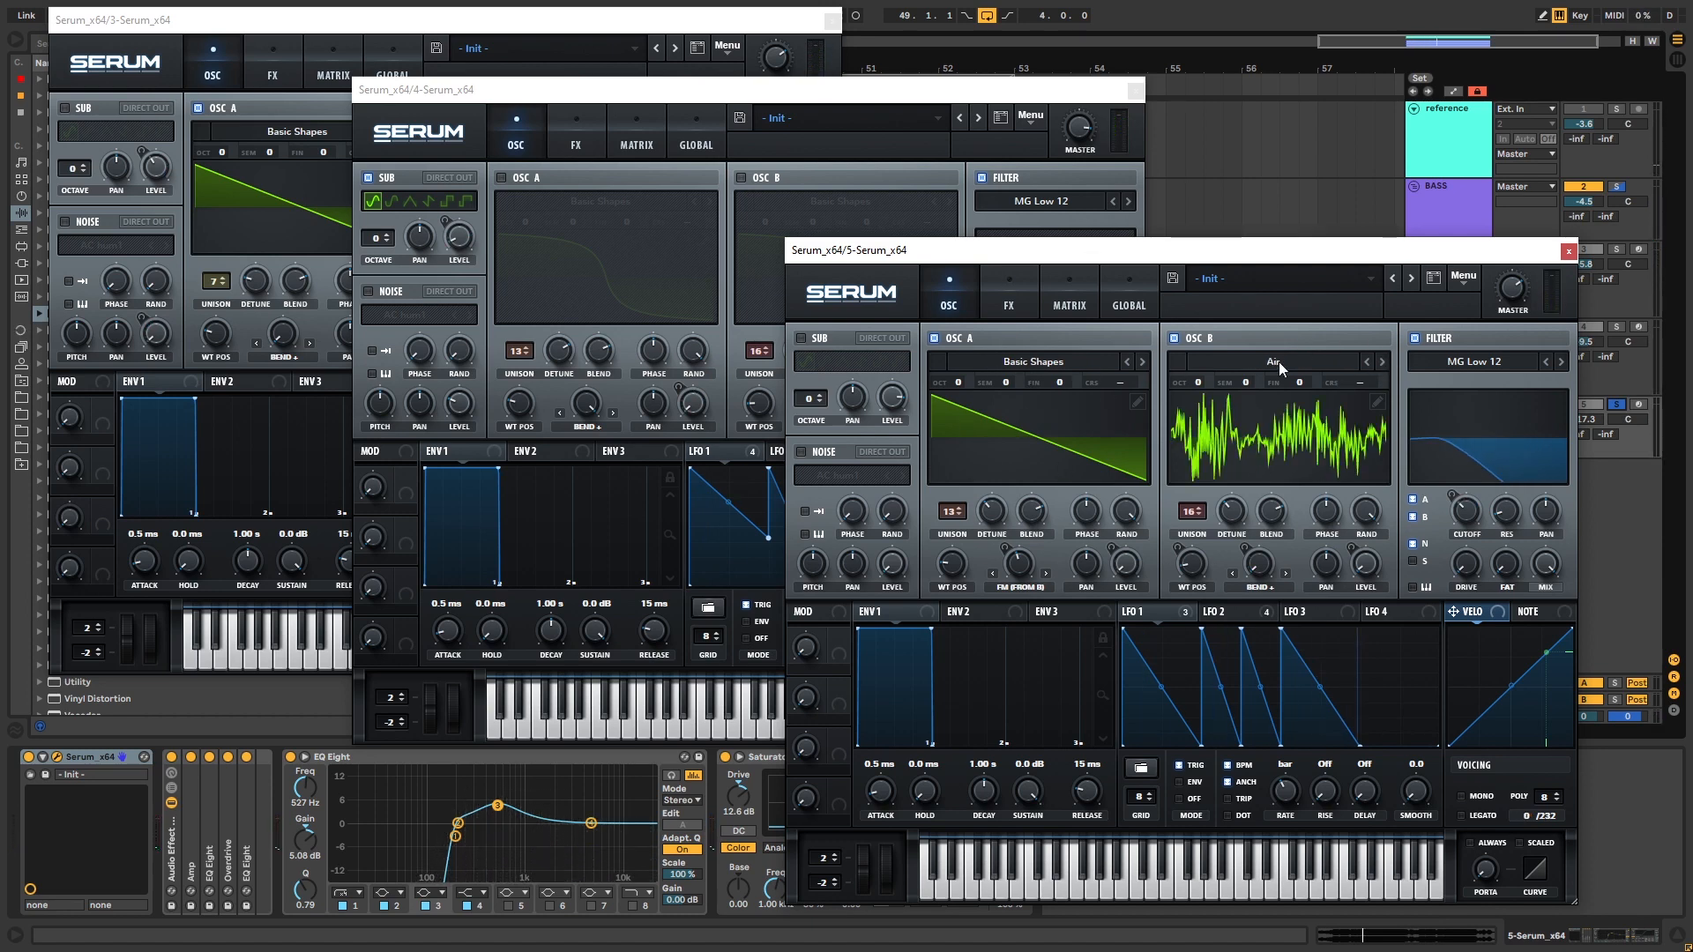
left_click(1382, 361)
left_click(1382, 361)
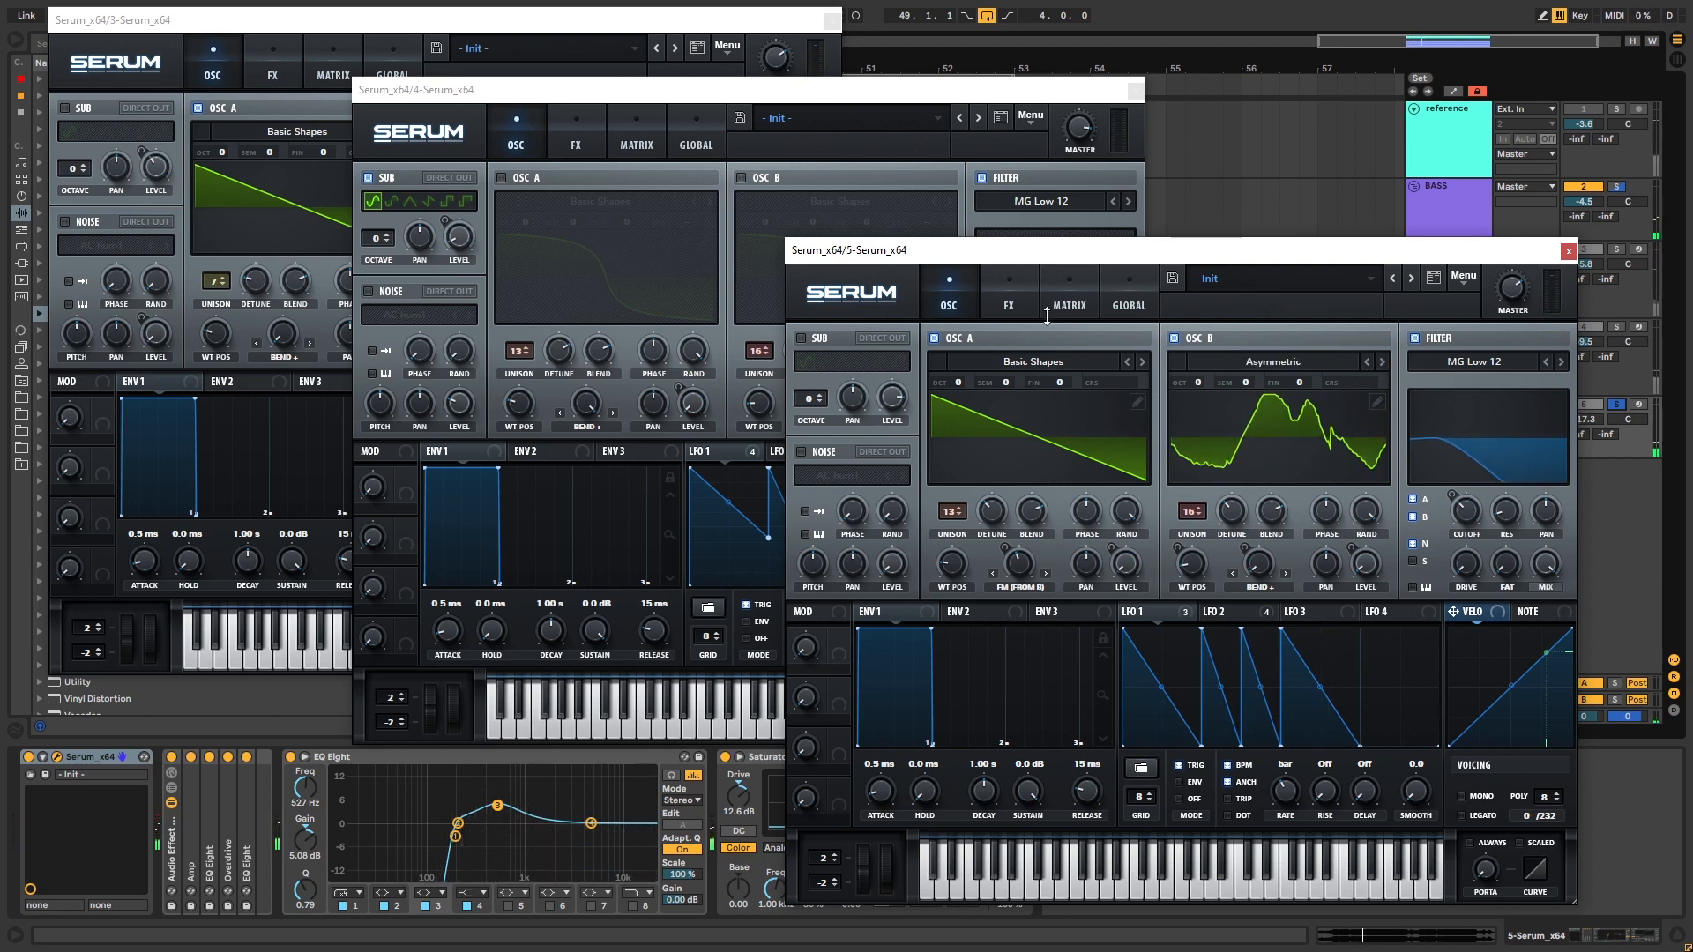
left_click(1009, 302)
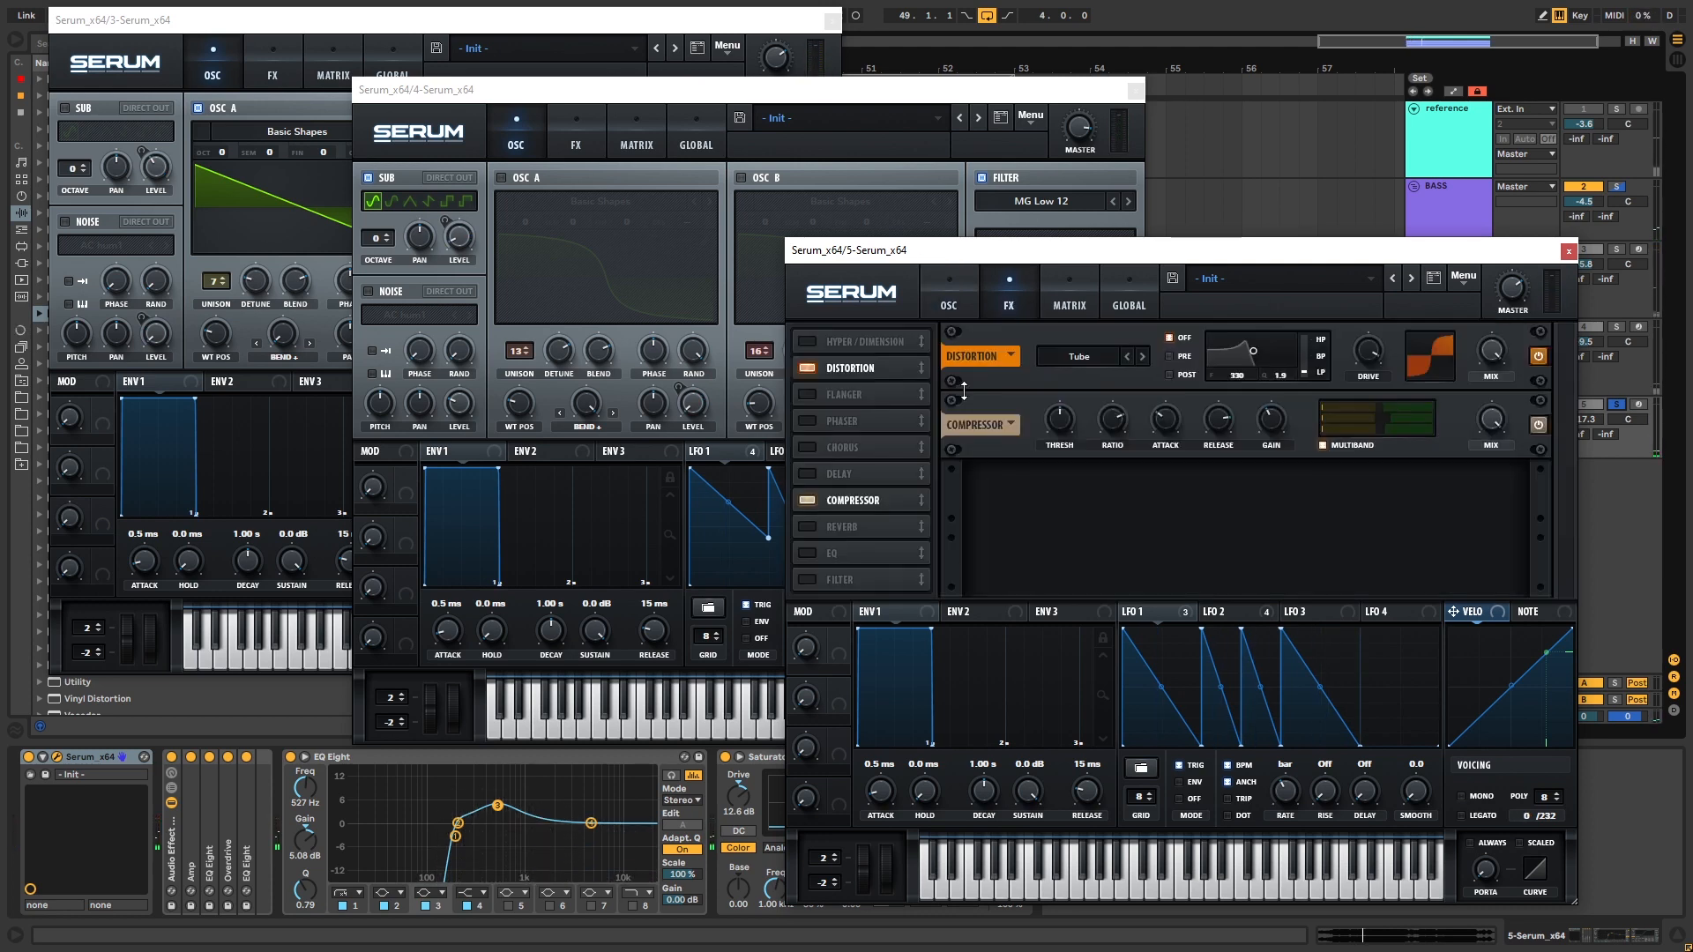
left_click(952, 306)
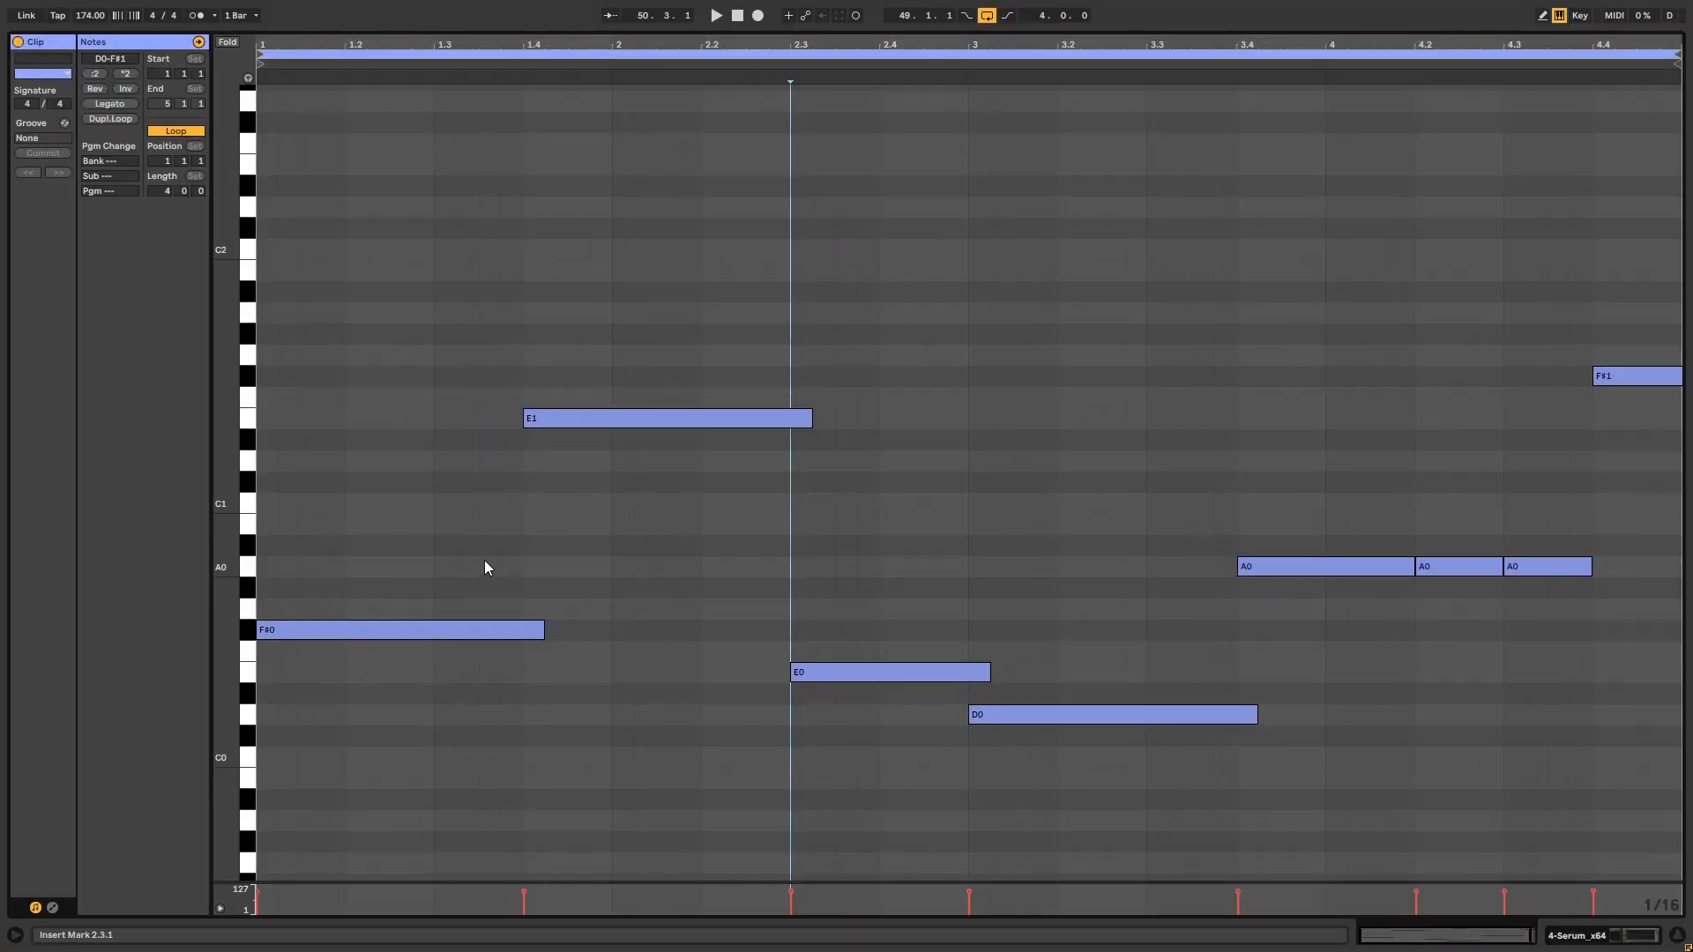
Step: Examine the bassline's notes by selecting F#0, E1, E0, D0, the A0 notes and F#1 in turn, and play the clip
left_click_drag(359, 730, 411, 553)
left_click_drag(498, 509, 632, 373)
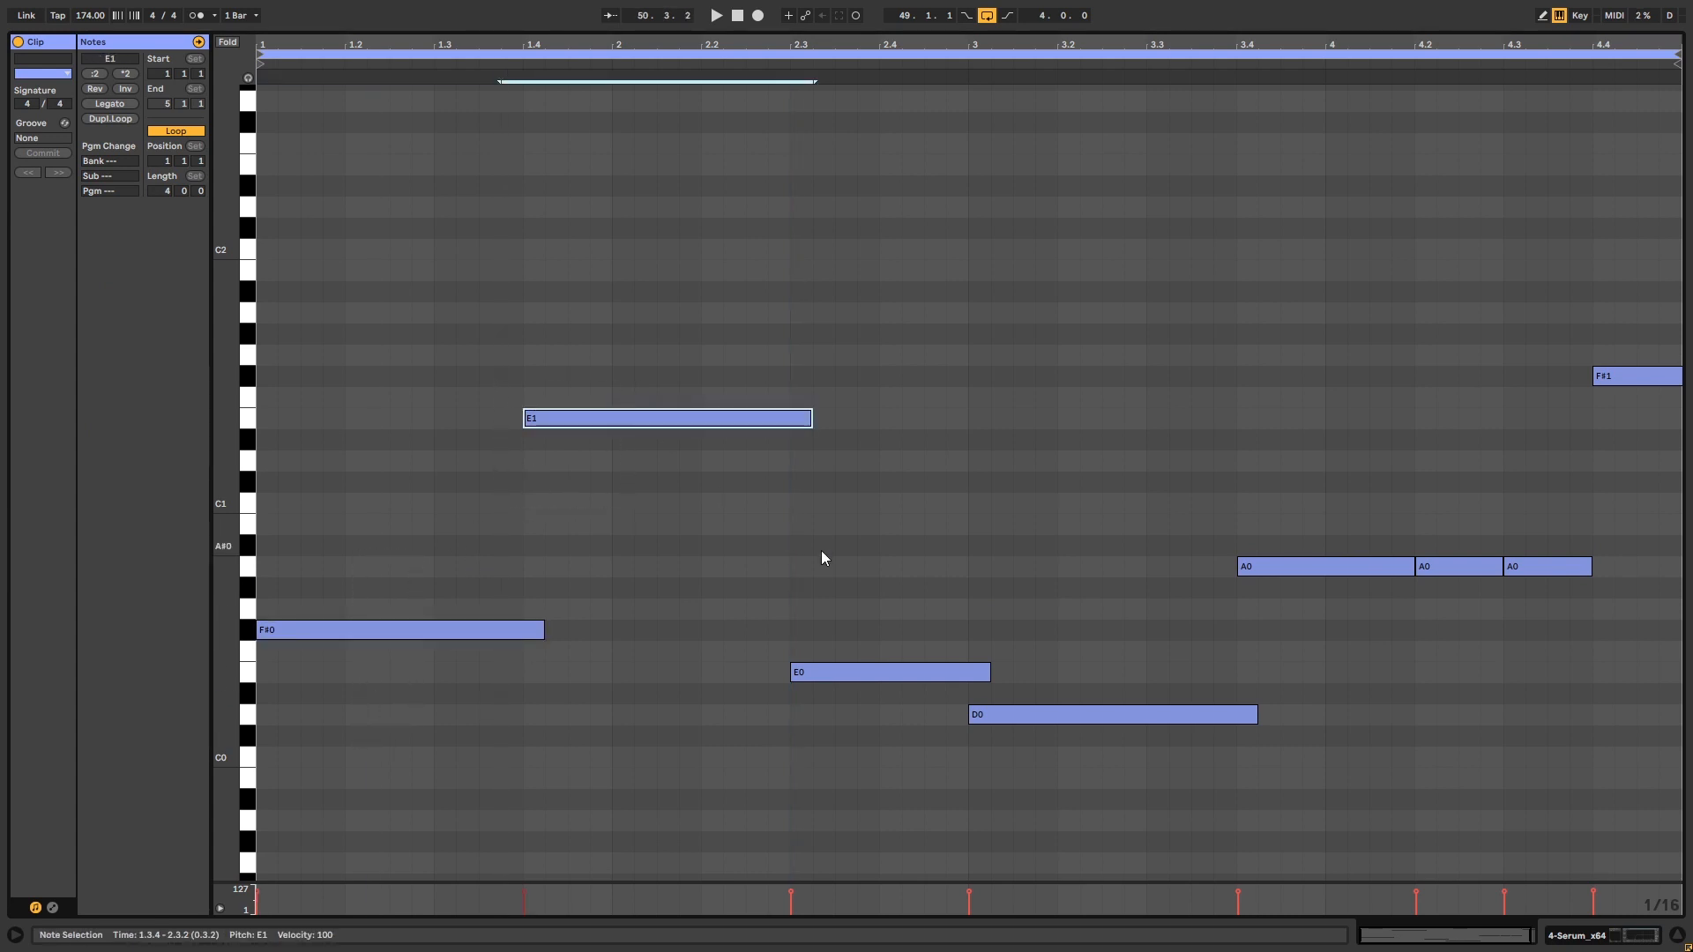
left_click_drag(822, 550, 868, 723)
left_click_drag(1146, 675, 1171, 775)
left_click_drag(1258, 626, 1489, 484)
left_click_drag(1550, 413, 1684, 334)
key("space")
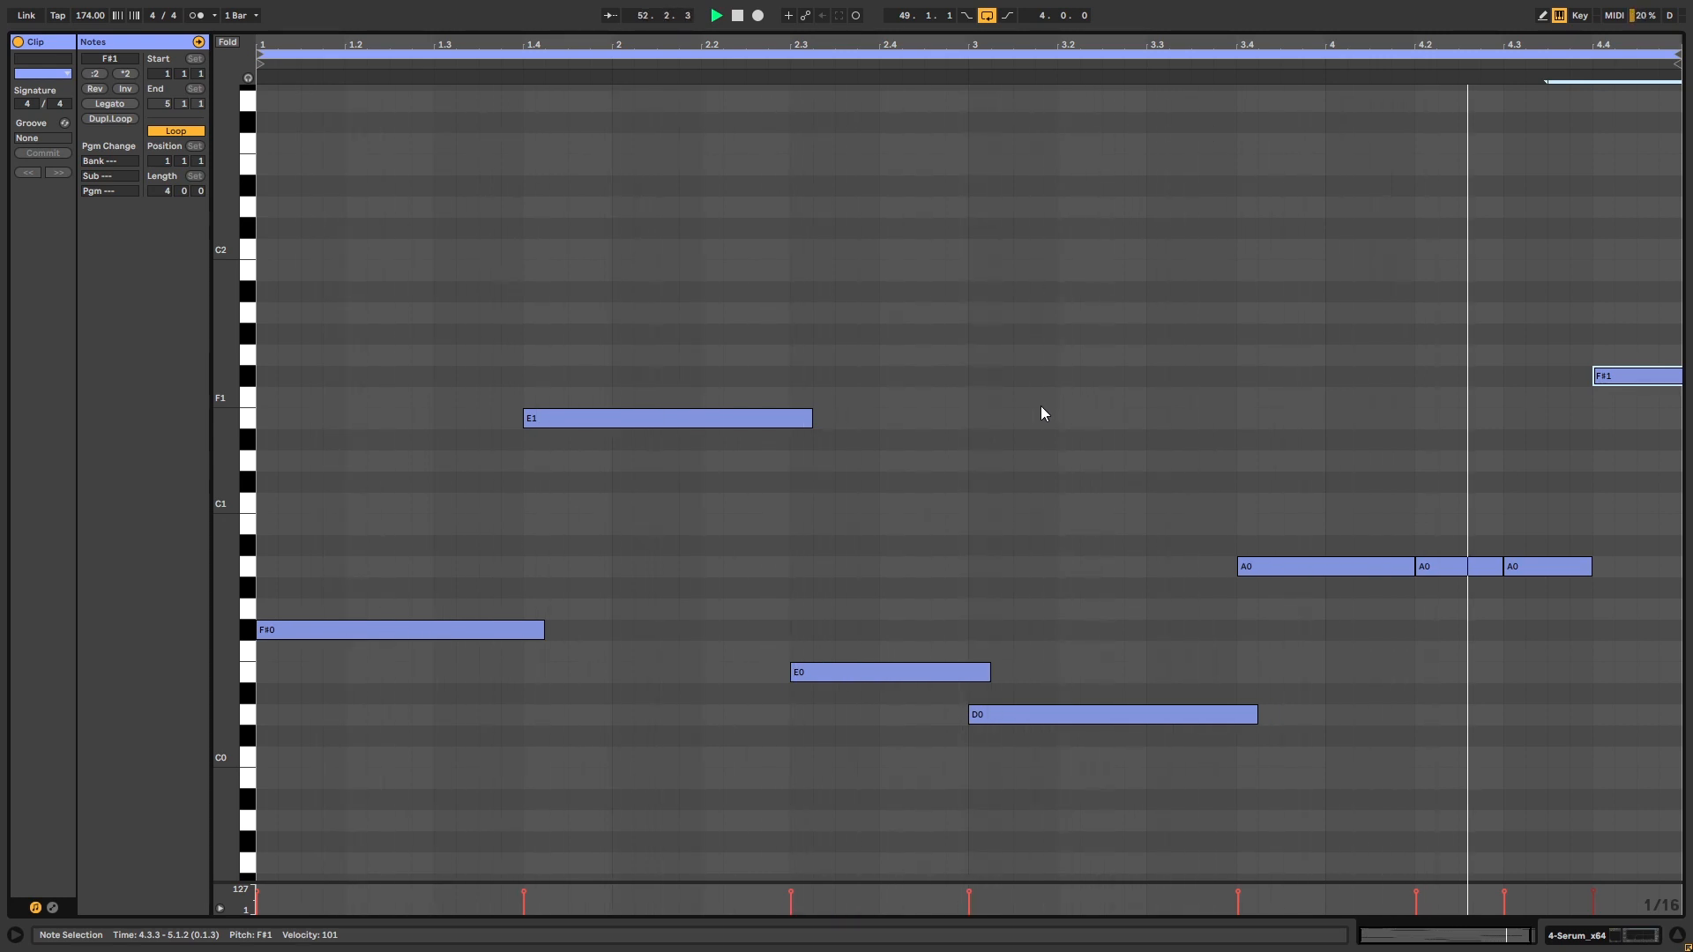
key("space")
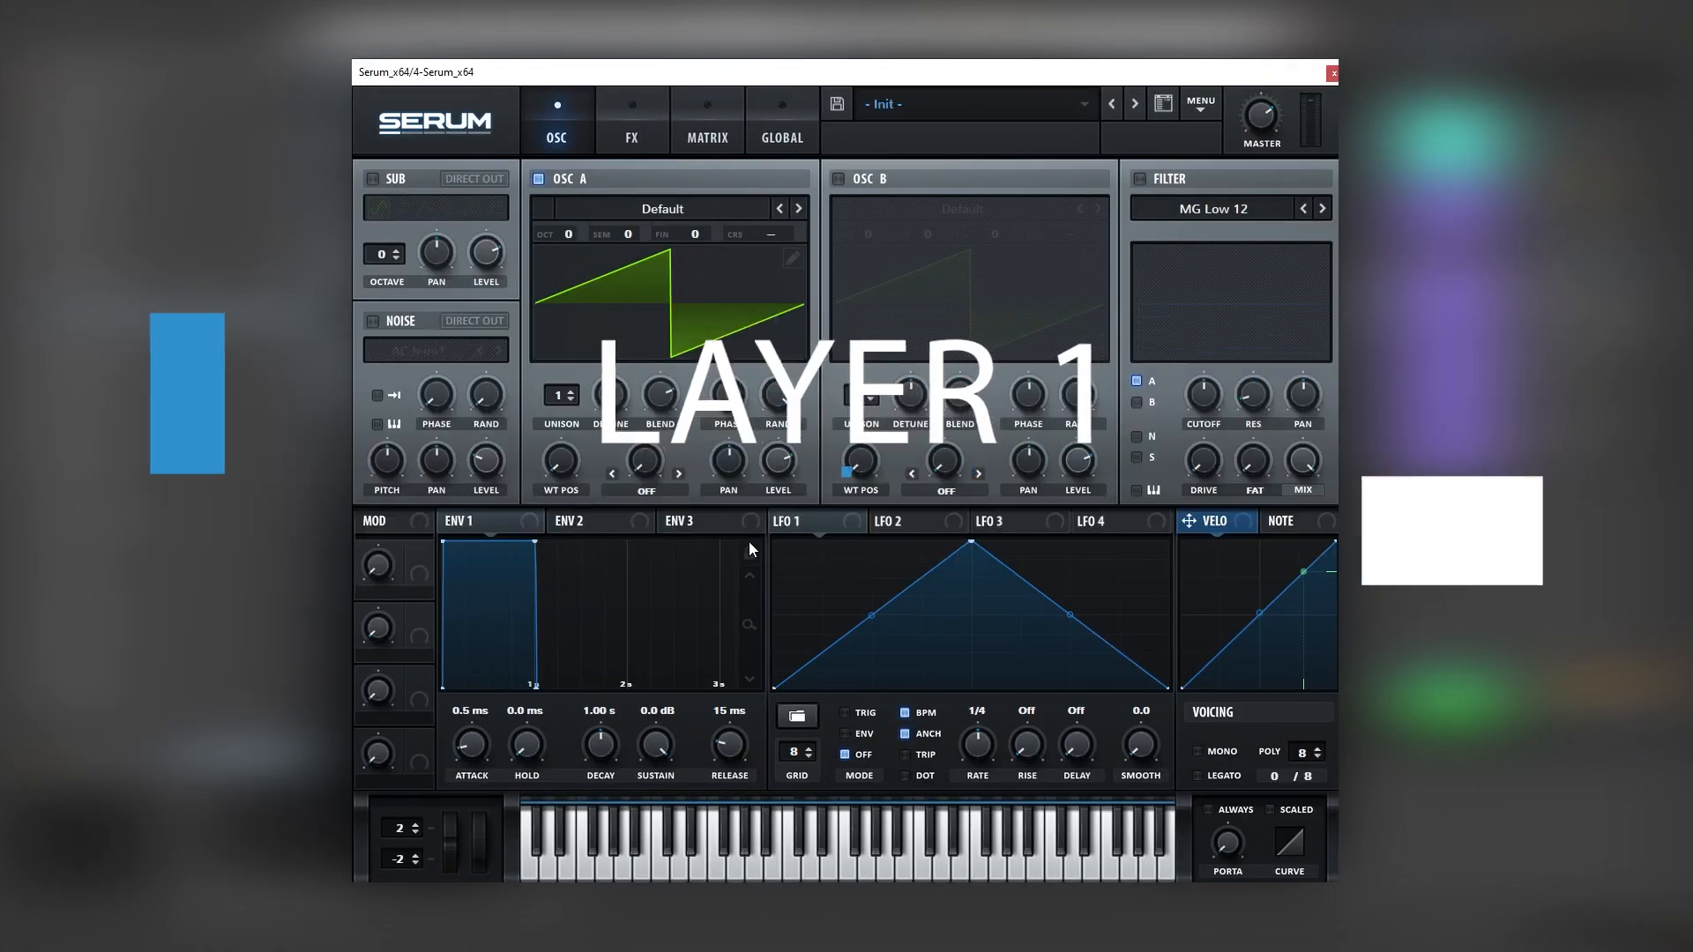
Step: Enable mono and legato voicing for the new layer and raise the portamento time slightly
left_click(1206, 750)
mouse_move(1226, 842)
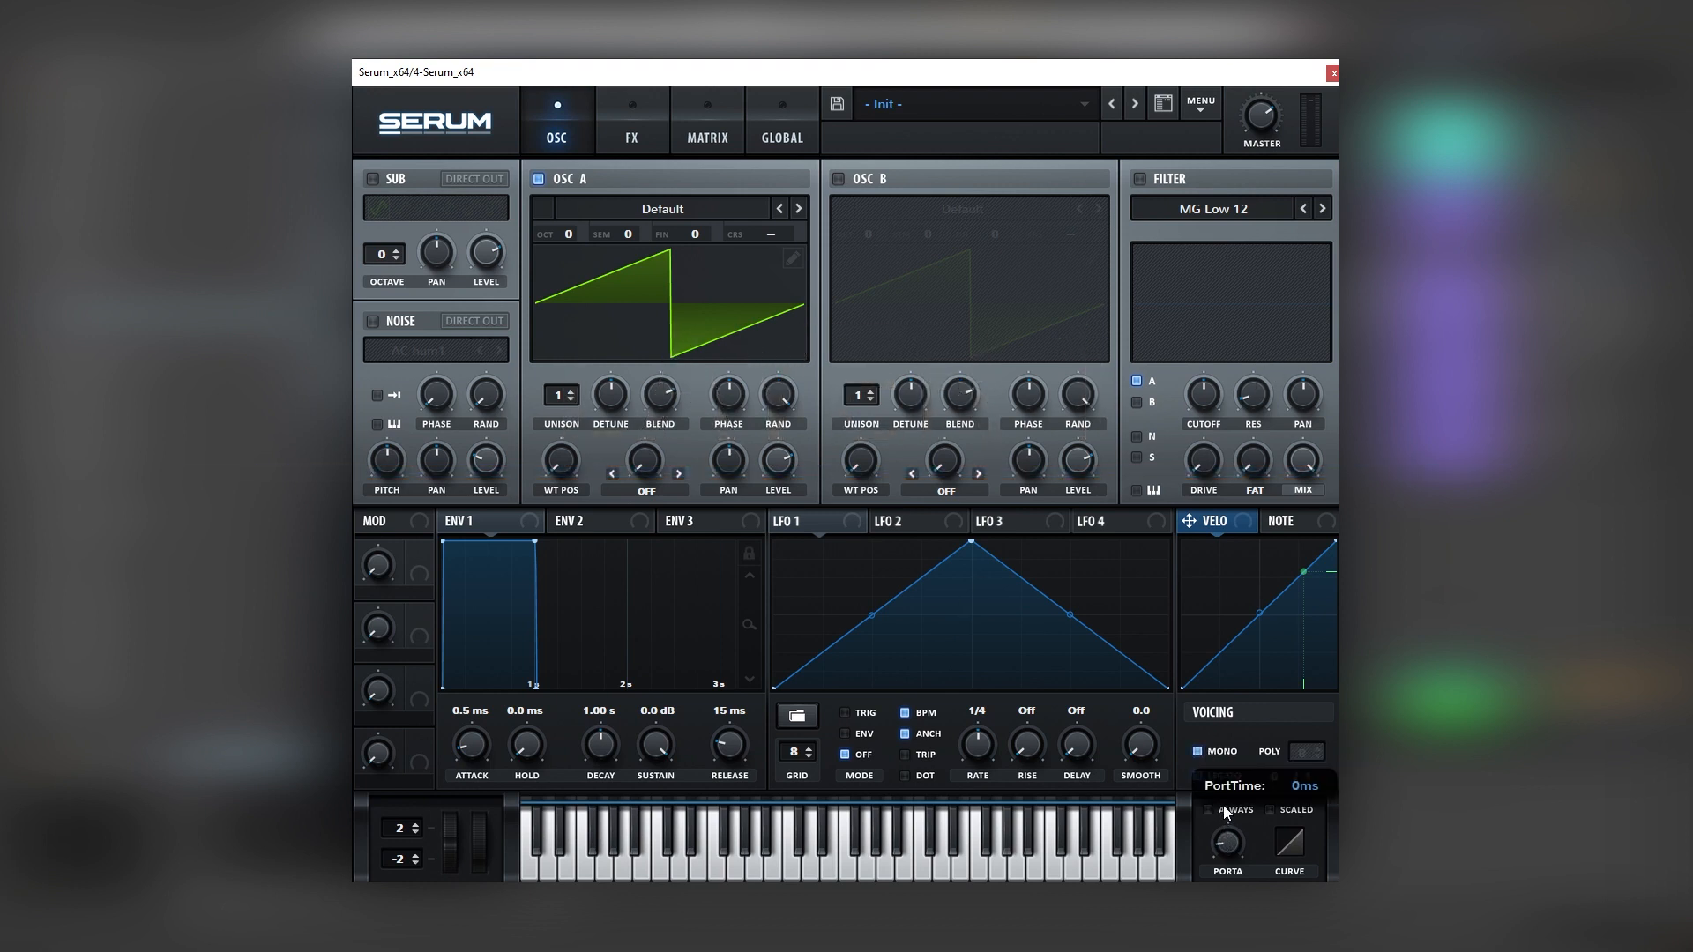
left_click_drag(1224, 806, 1232, 768)
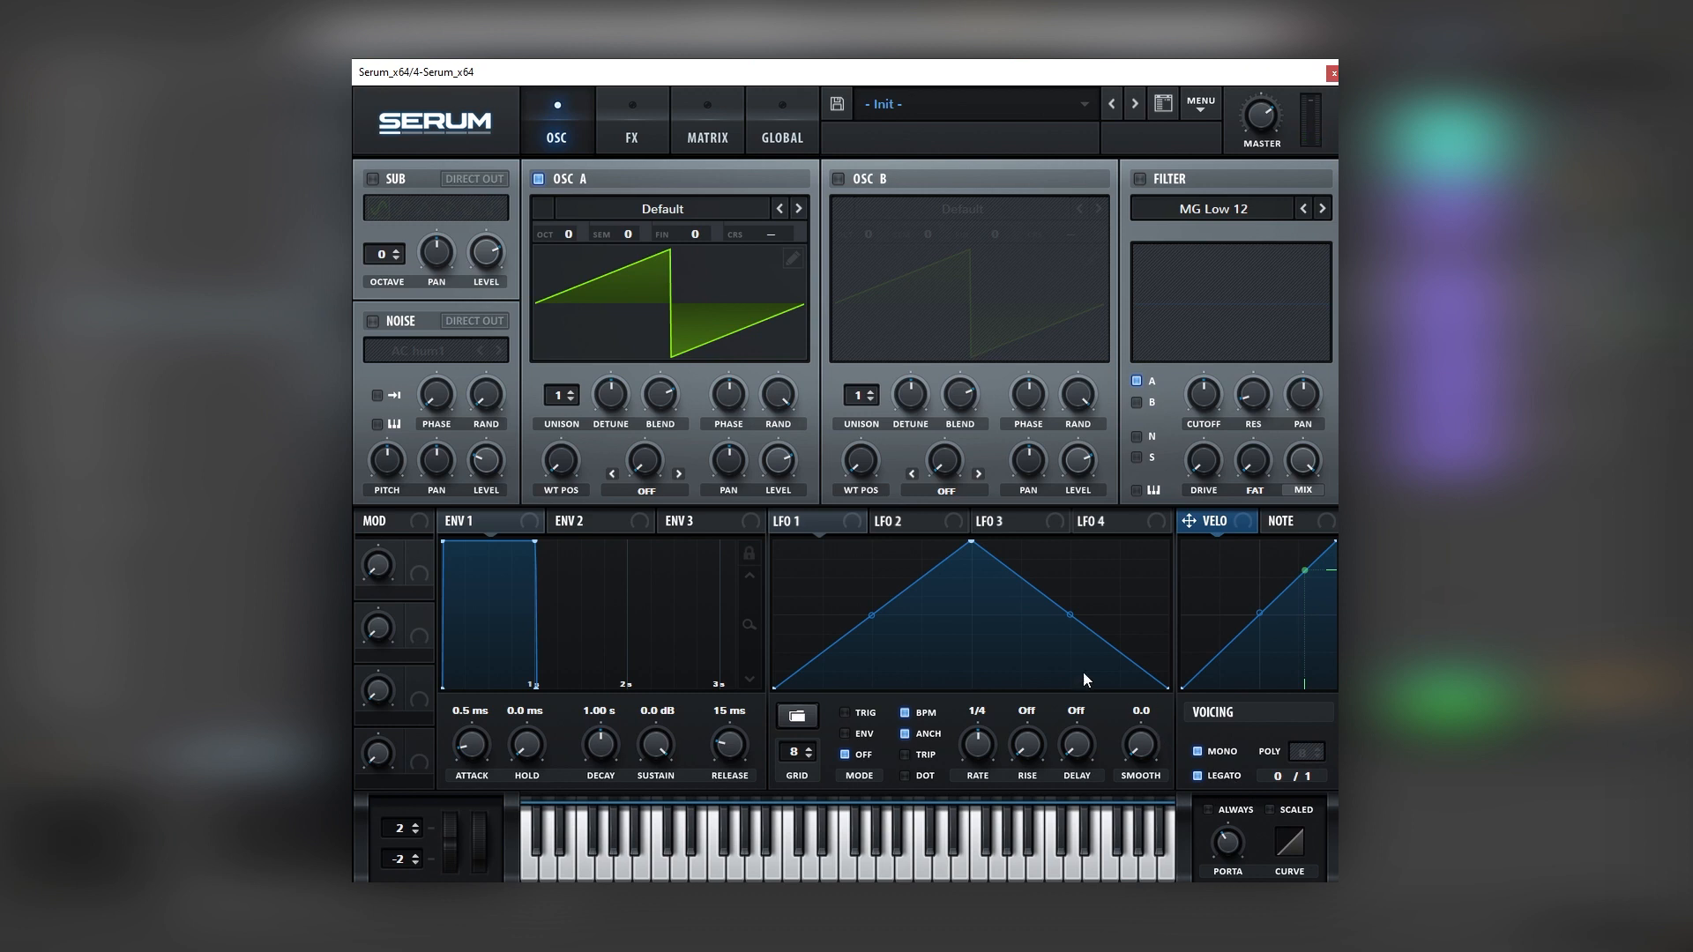
Step: Enable oscillator B and pitch it up by +1 octave and +7 semitones
left_click(853, 180)
left_click_drag(875, 235, 933, 162)
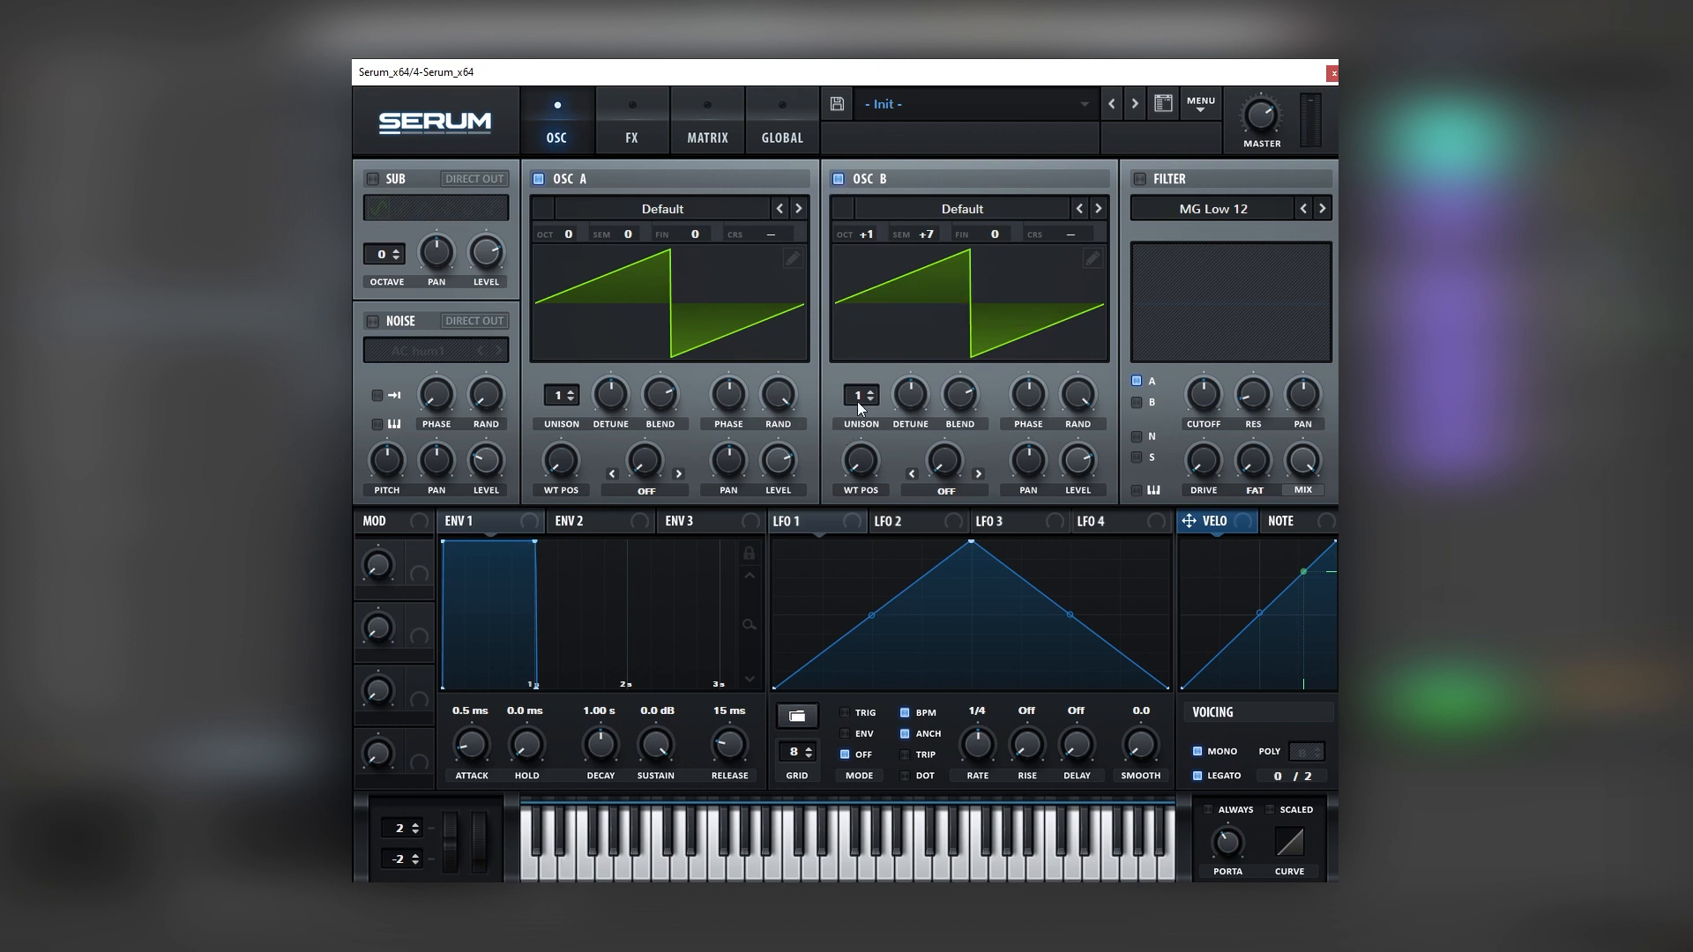
Step: Set both oscillators to 7 unison voices and lower their detune
left_click_drag(857, 400, 876, 311)
left_click_drag(559, 397, 579, 305)
left_click_drag(610, 397, 607, 432)
left_click_drag(910, 397, 889, 441)
Step: Load the Analog wavetable Basic Shapes into oscillators A and B, using its saw shape
left_click(685, 210)
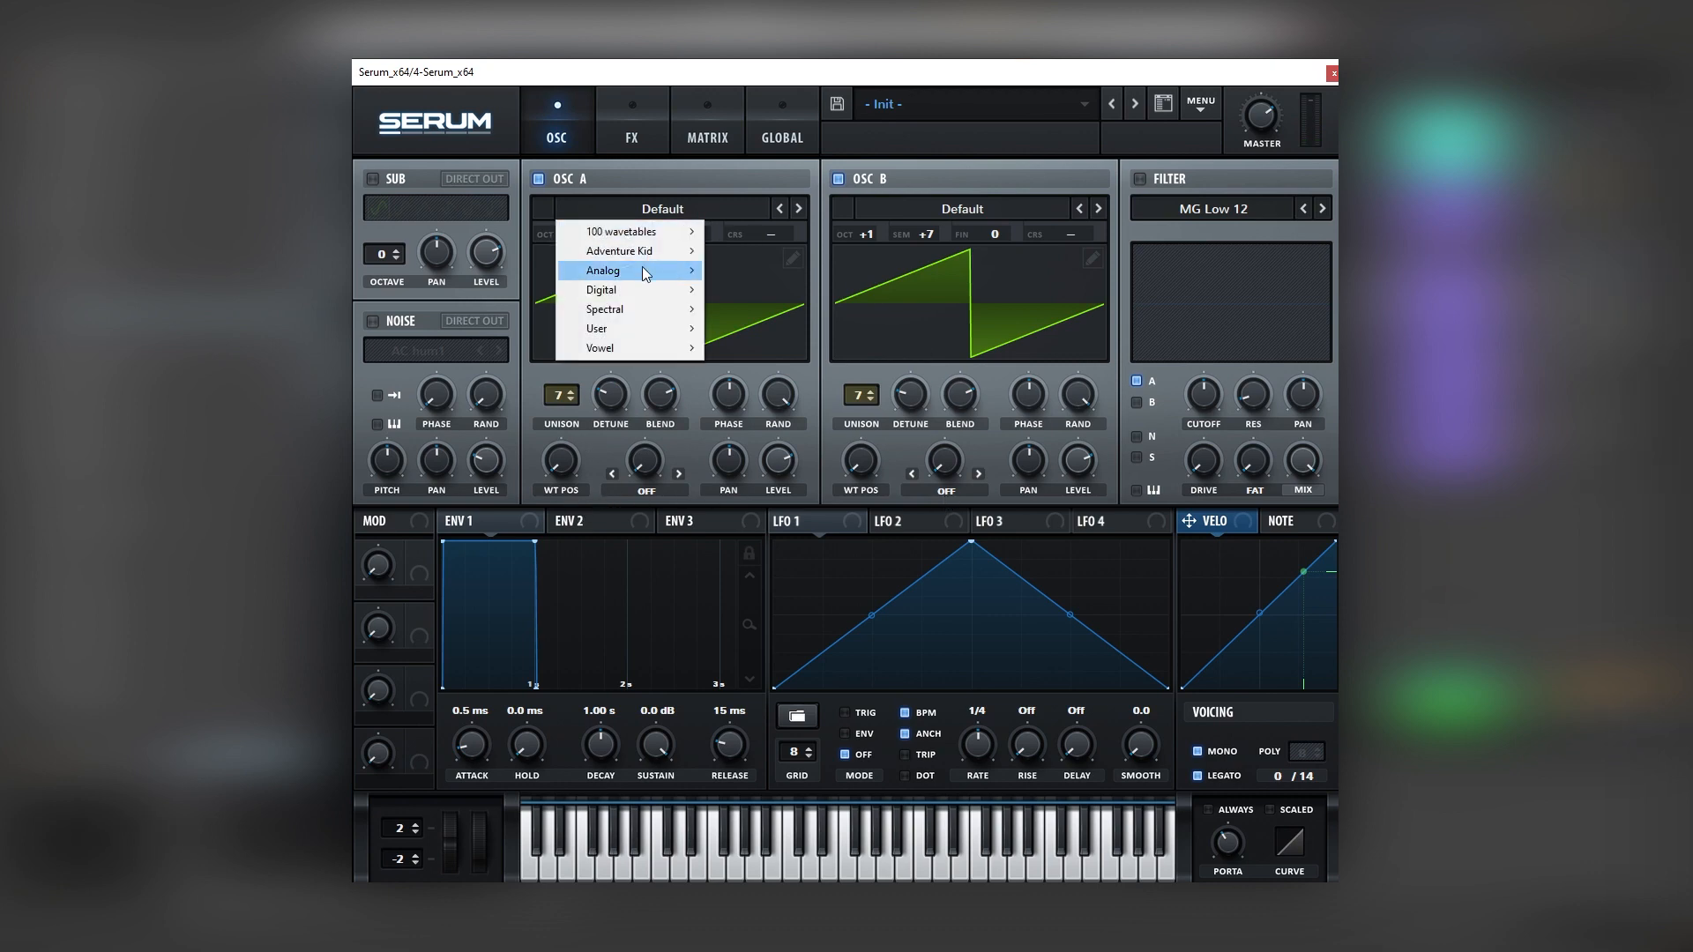
mouse_move(626, 270)
left_click(787, 352)
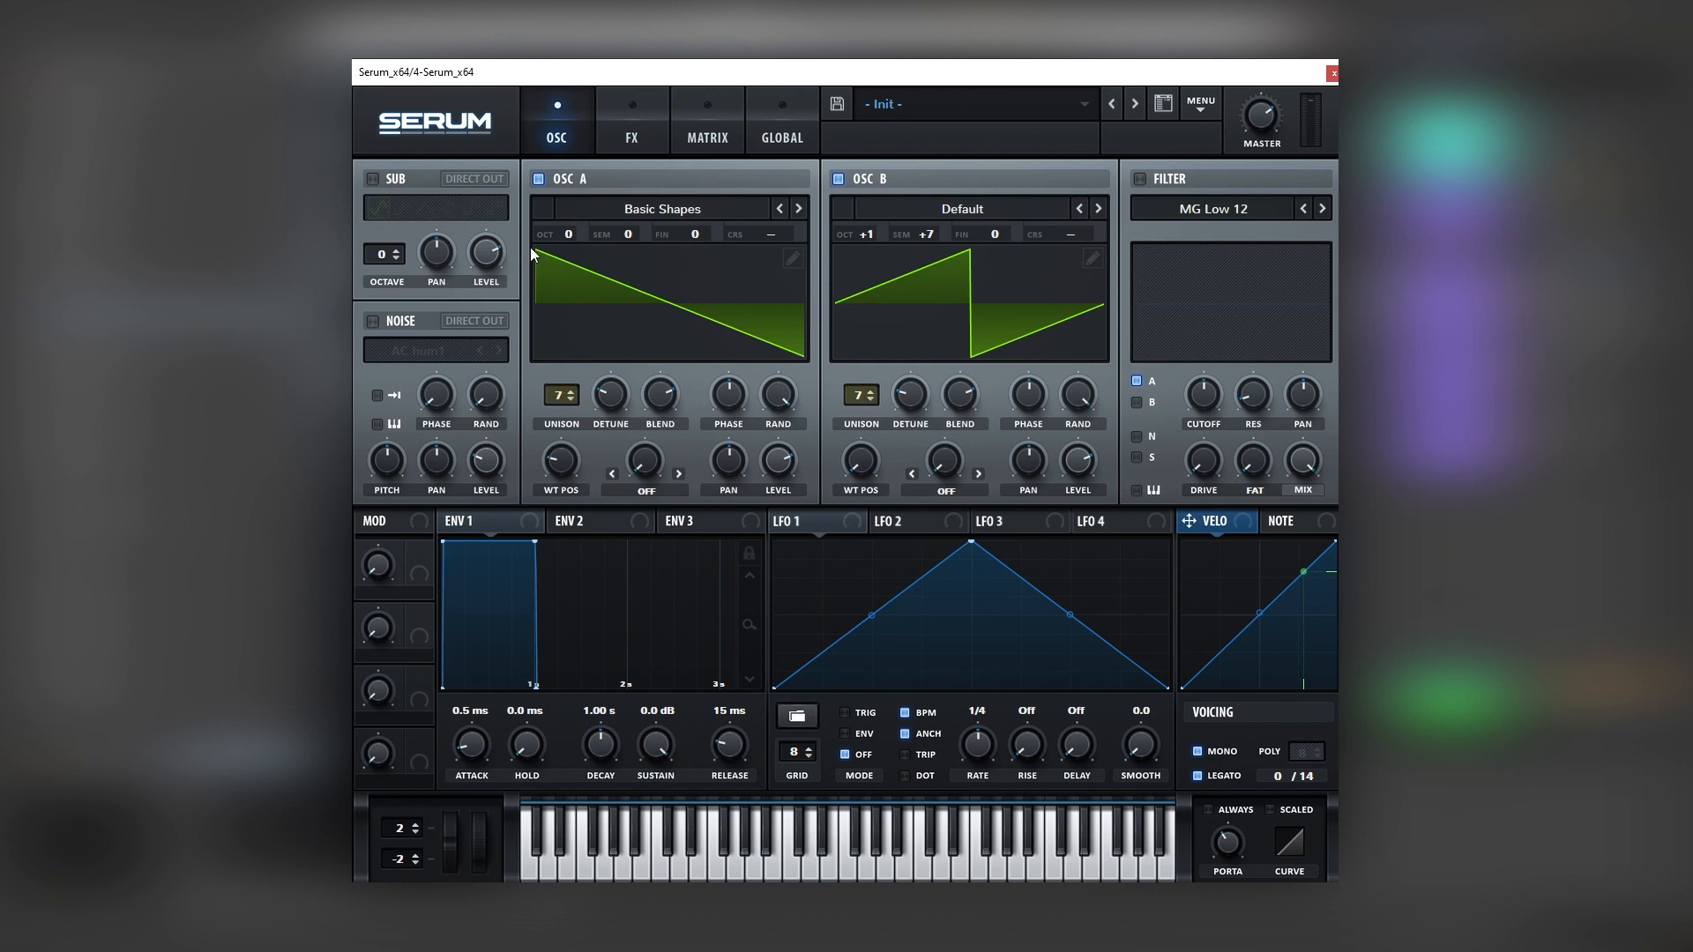
left_click(923, 213)
mouse_move(936, 275)
left_click(1061, 357)
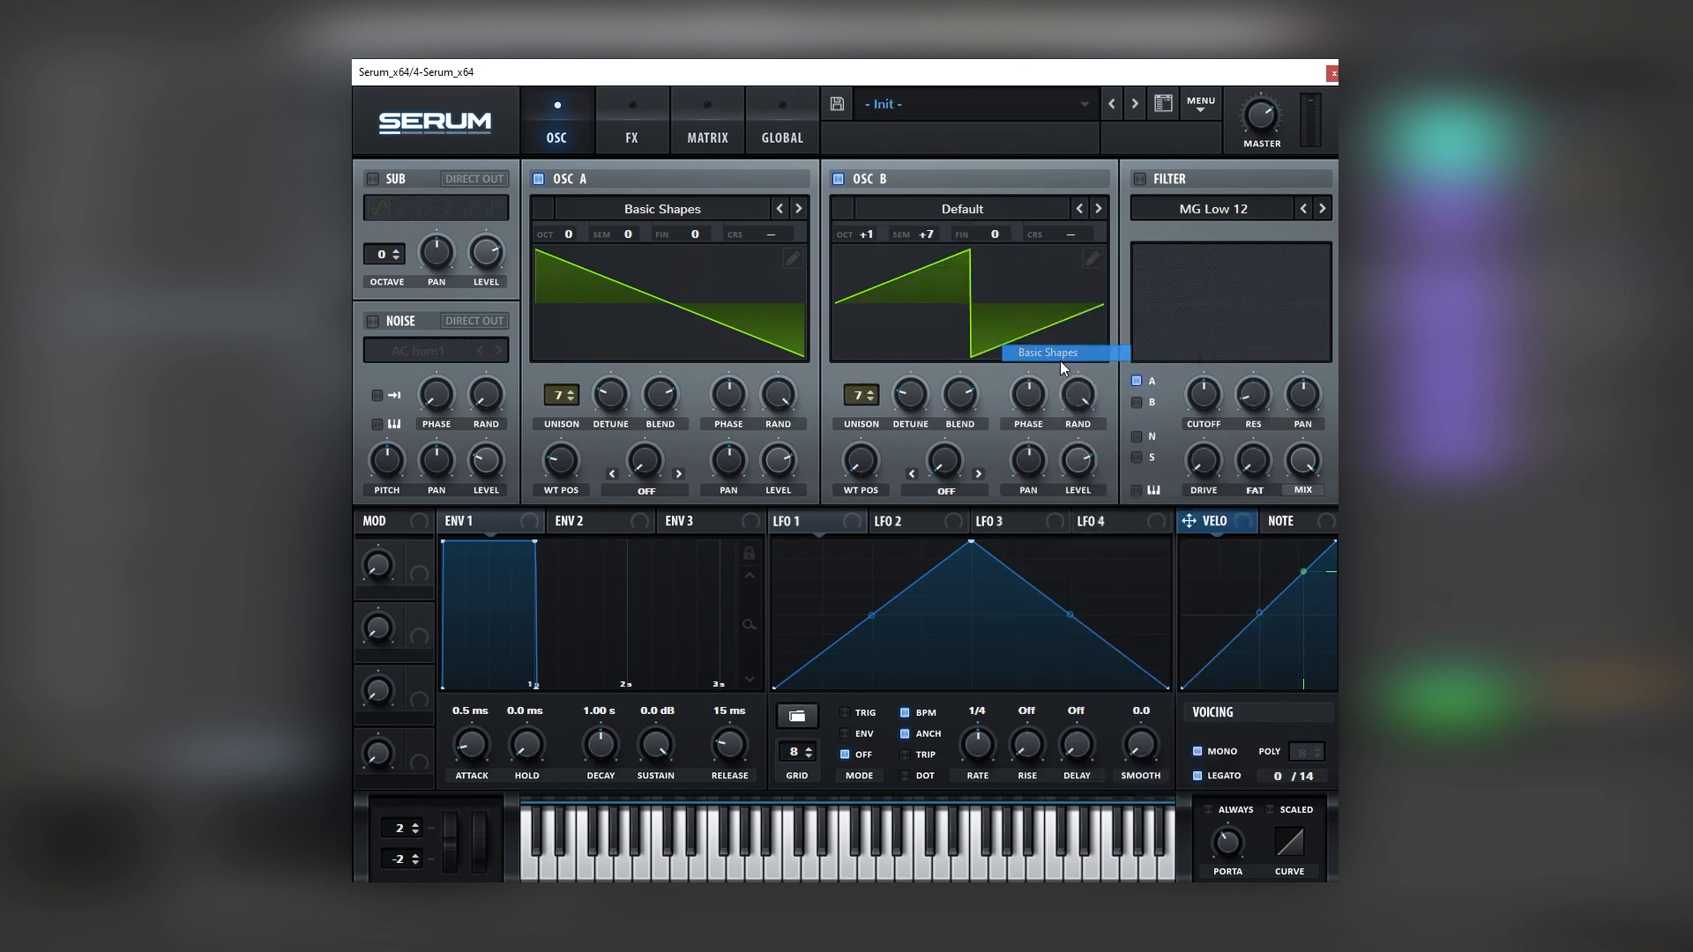
Step: Set oscillator B's warp mode to Bend +, raise the warp amount, and audition oscillator B without oscillator A
left_click(939, 491)
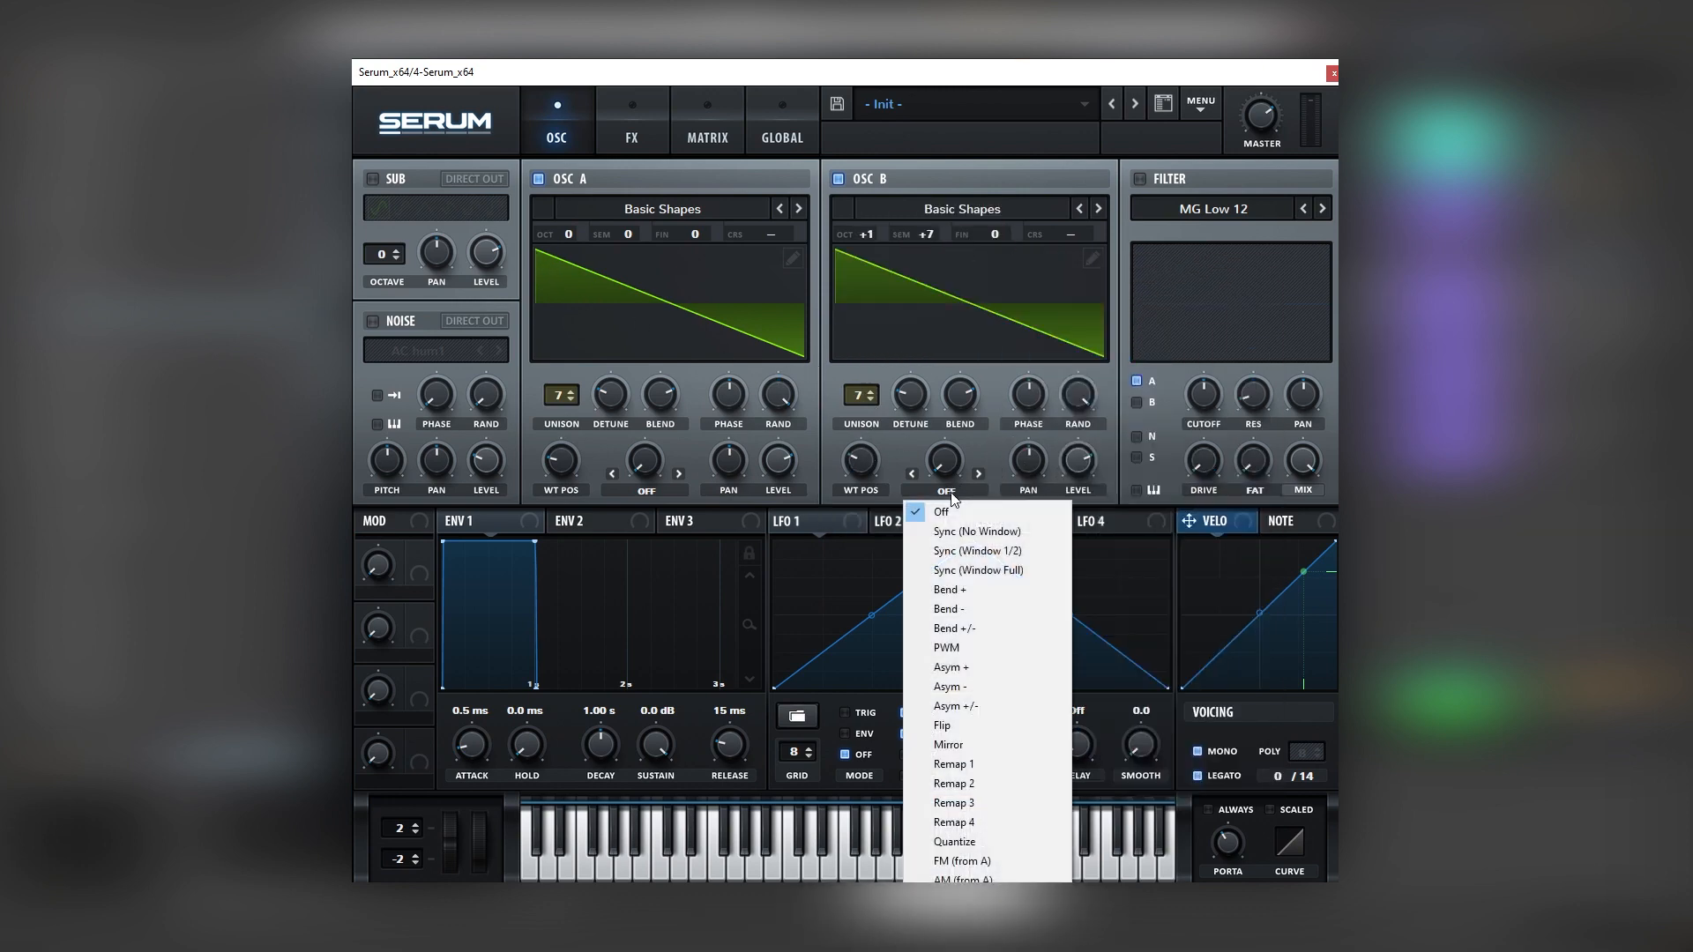
left_click(950, 589)
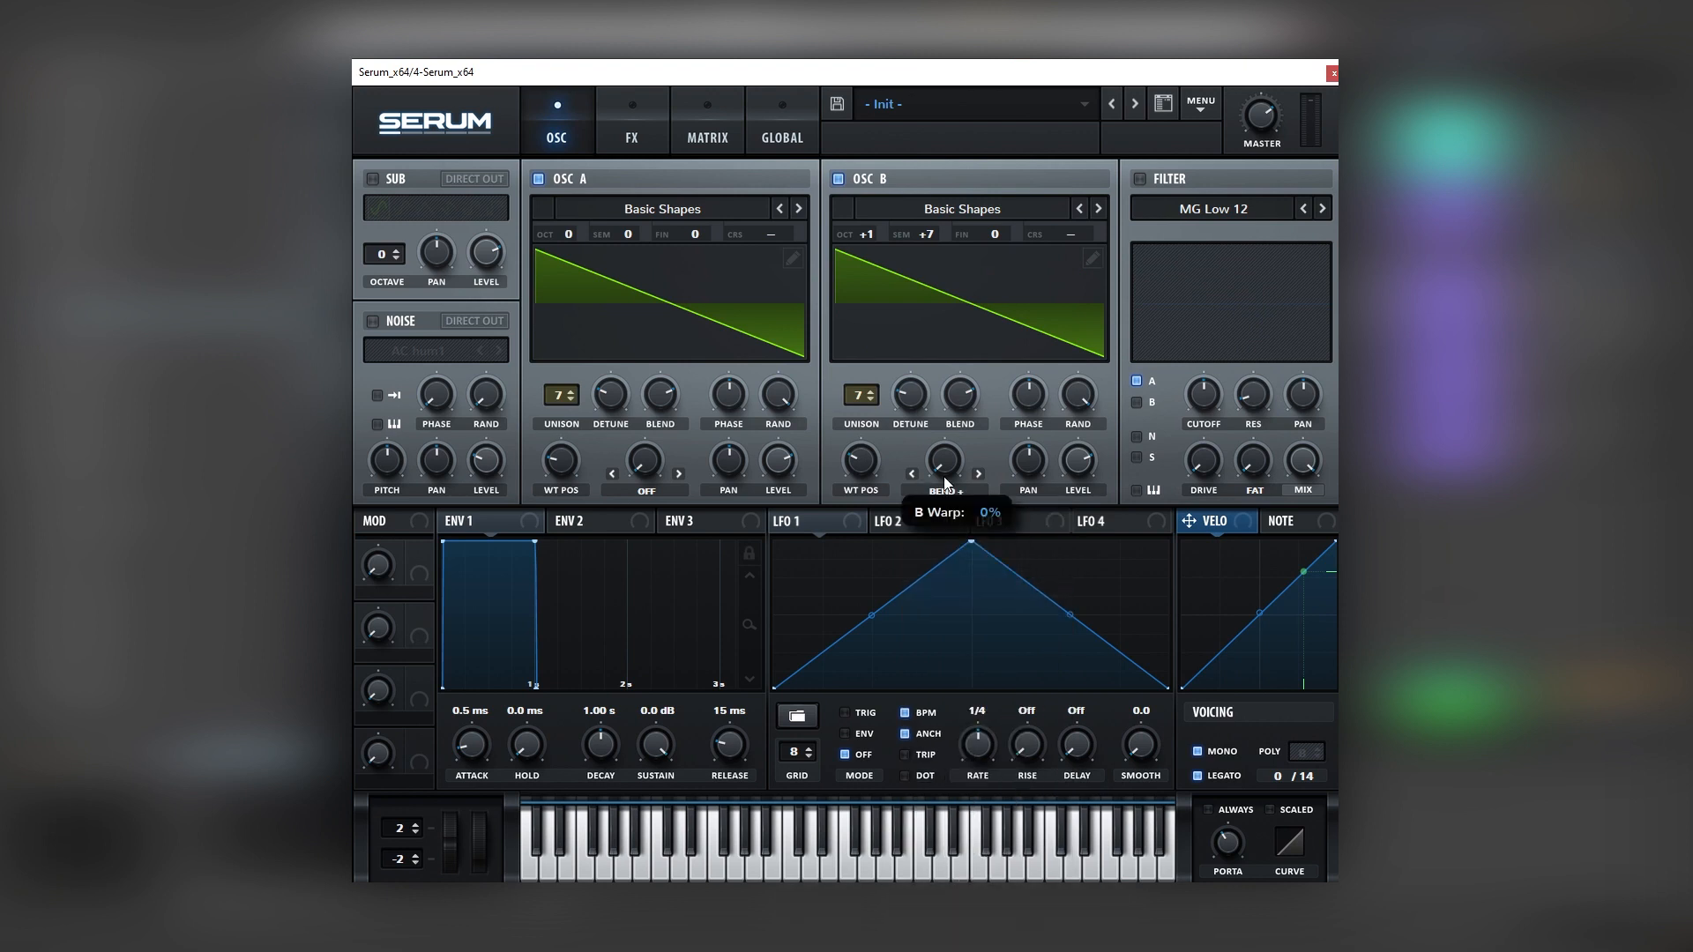
left_click_drag(945, 483, 971, 245)
left_click(539, 179)
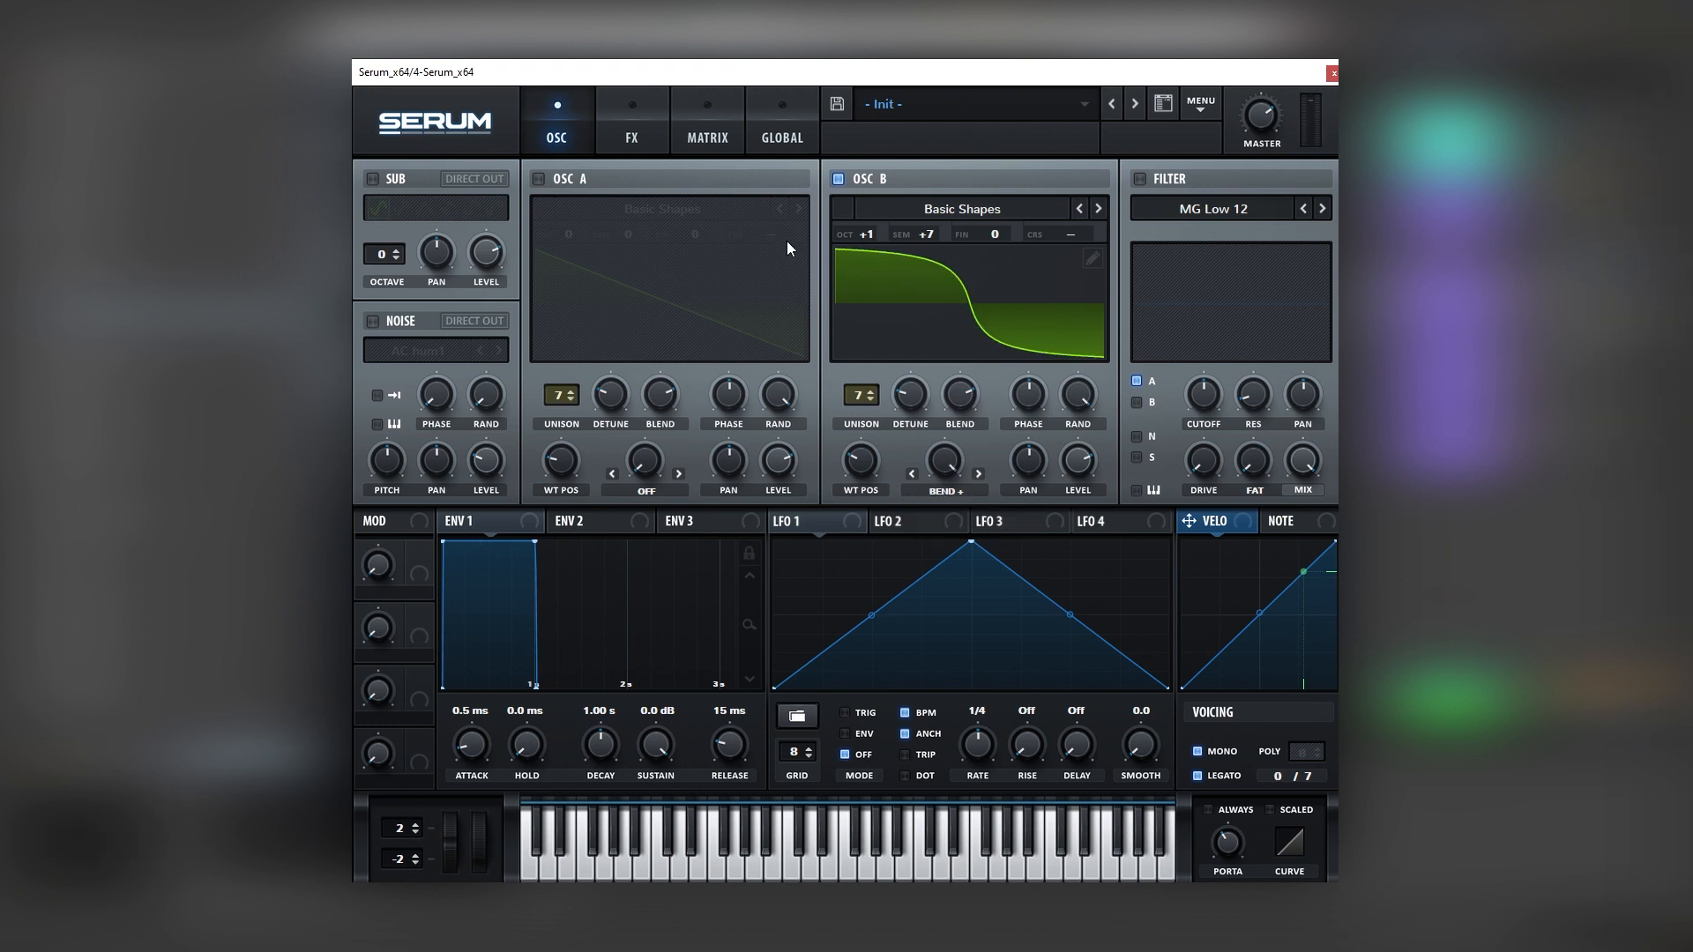
left_click(539, 179)
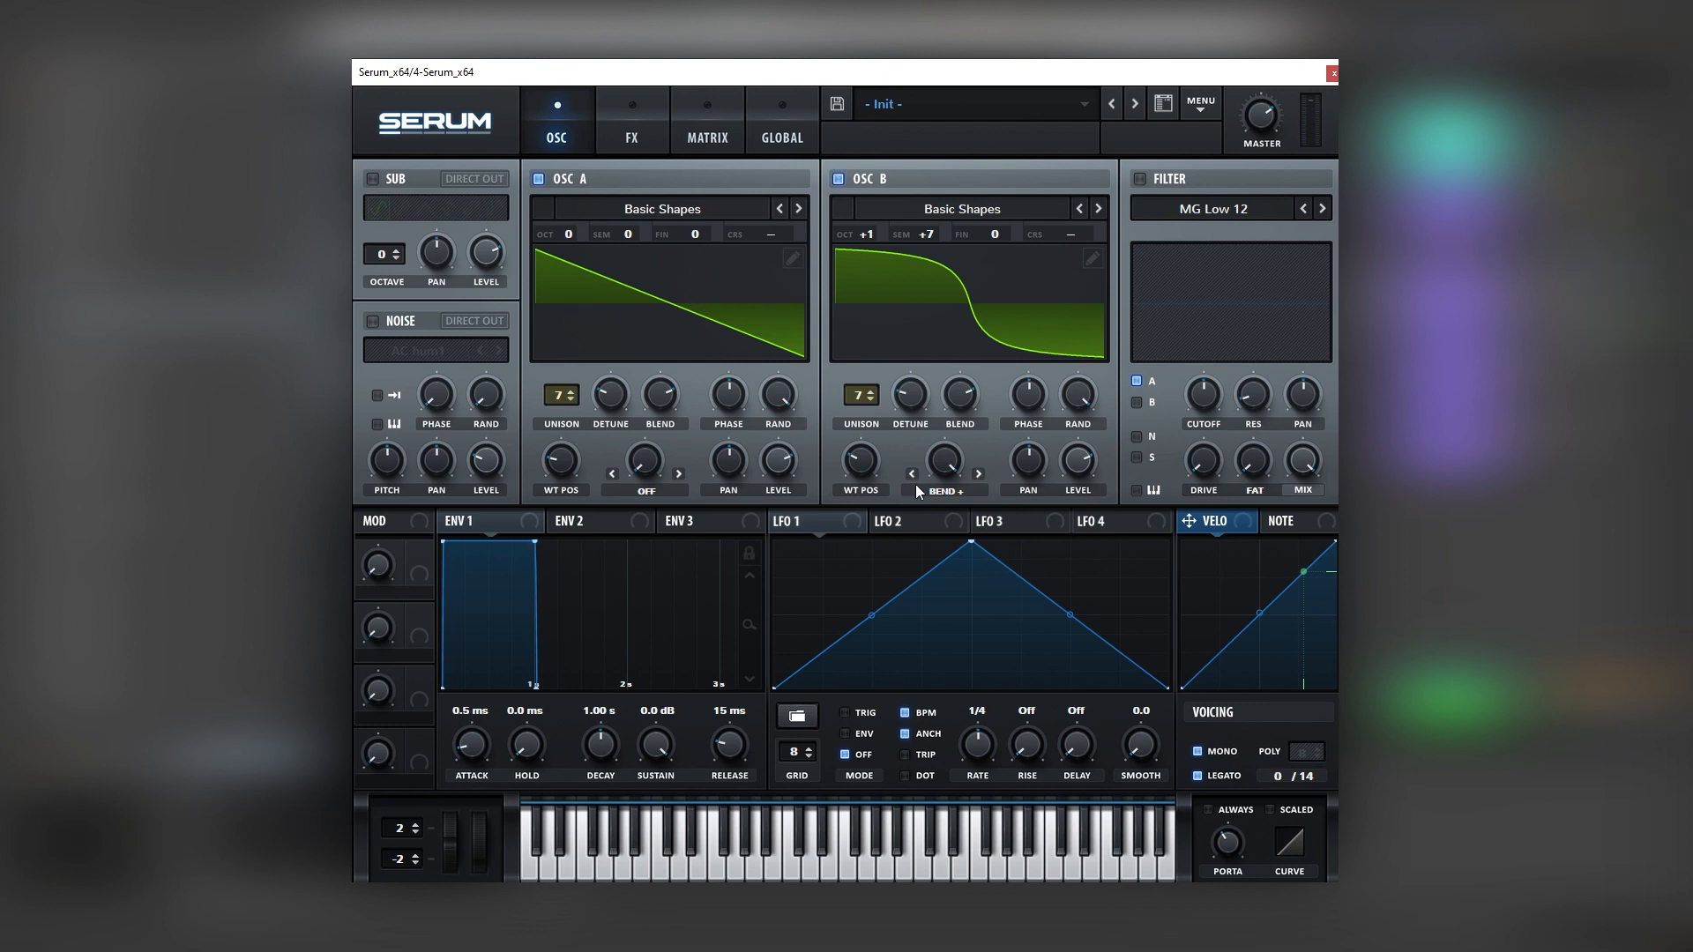
Step: Assign LFO 1 to the levels of oscillators A and B
left_click(802, 521)
left_click_drag(812, 522, 764, 437)
left_click_drag(1080, 454, 1051, 508)
left_click_drag(818, 526, 1065, 463)
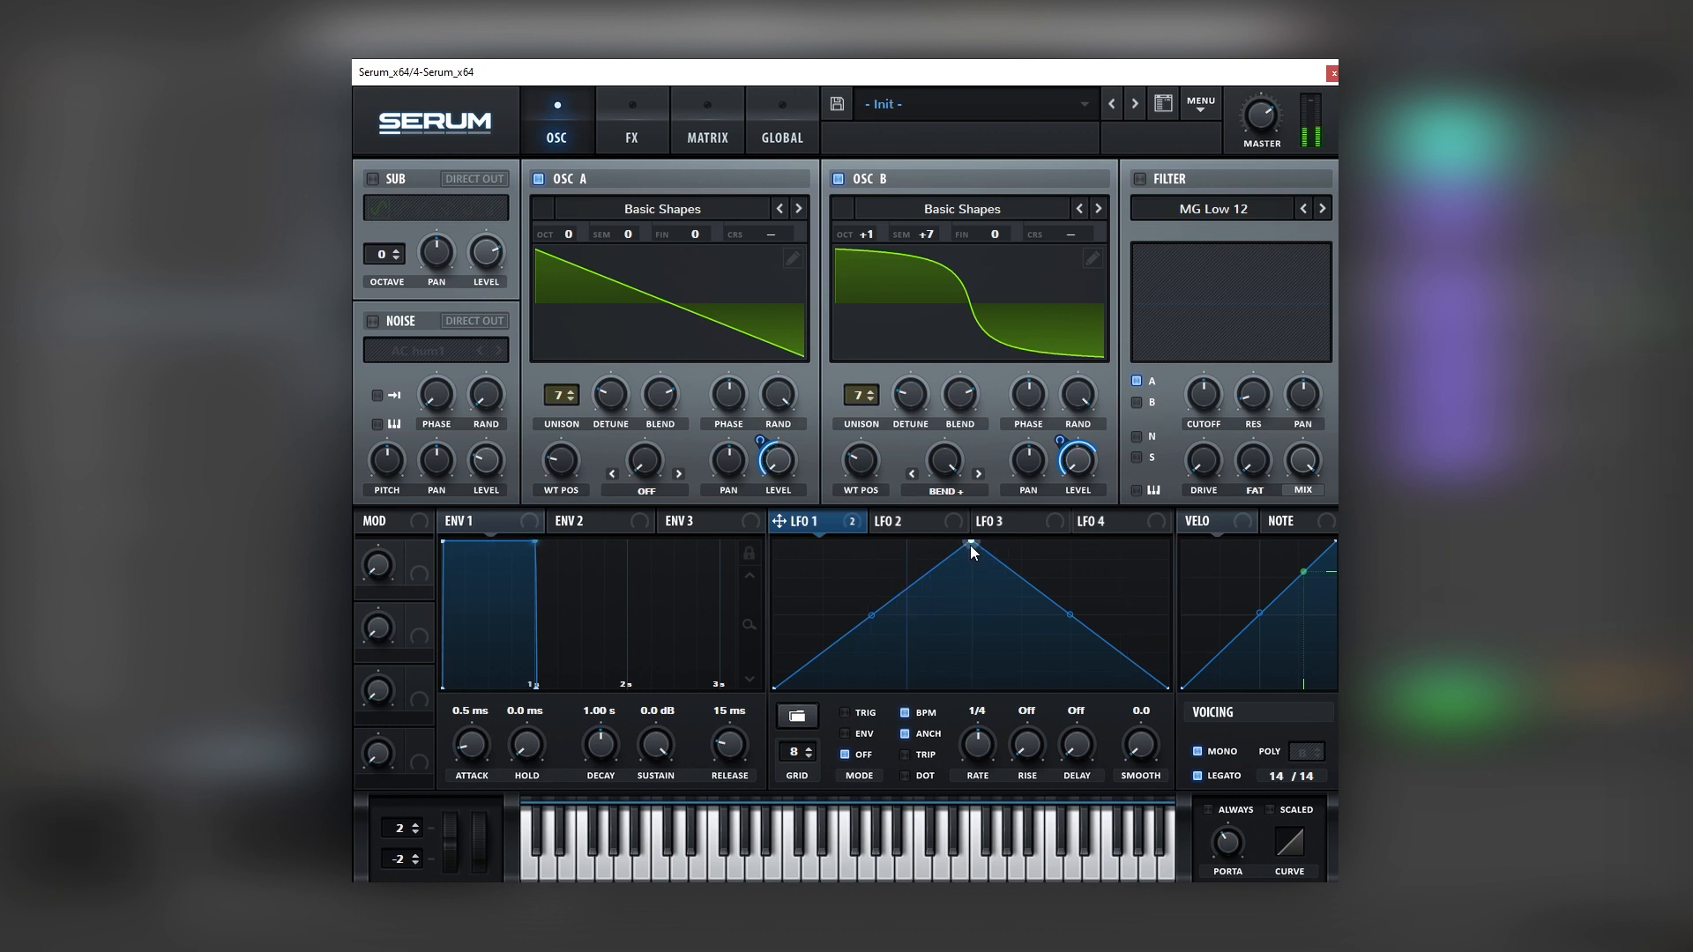
Step: Enable the MG Low 12 filter for both oscillators and modulate its lowered cutoff with LFO 1
left_click(1139, 178)
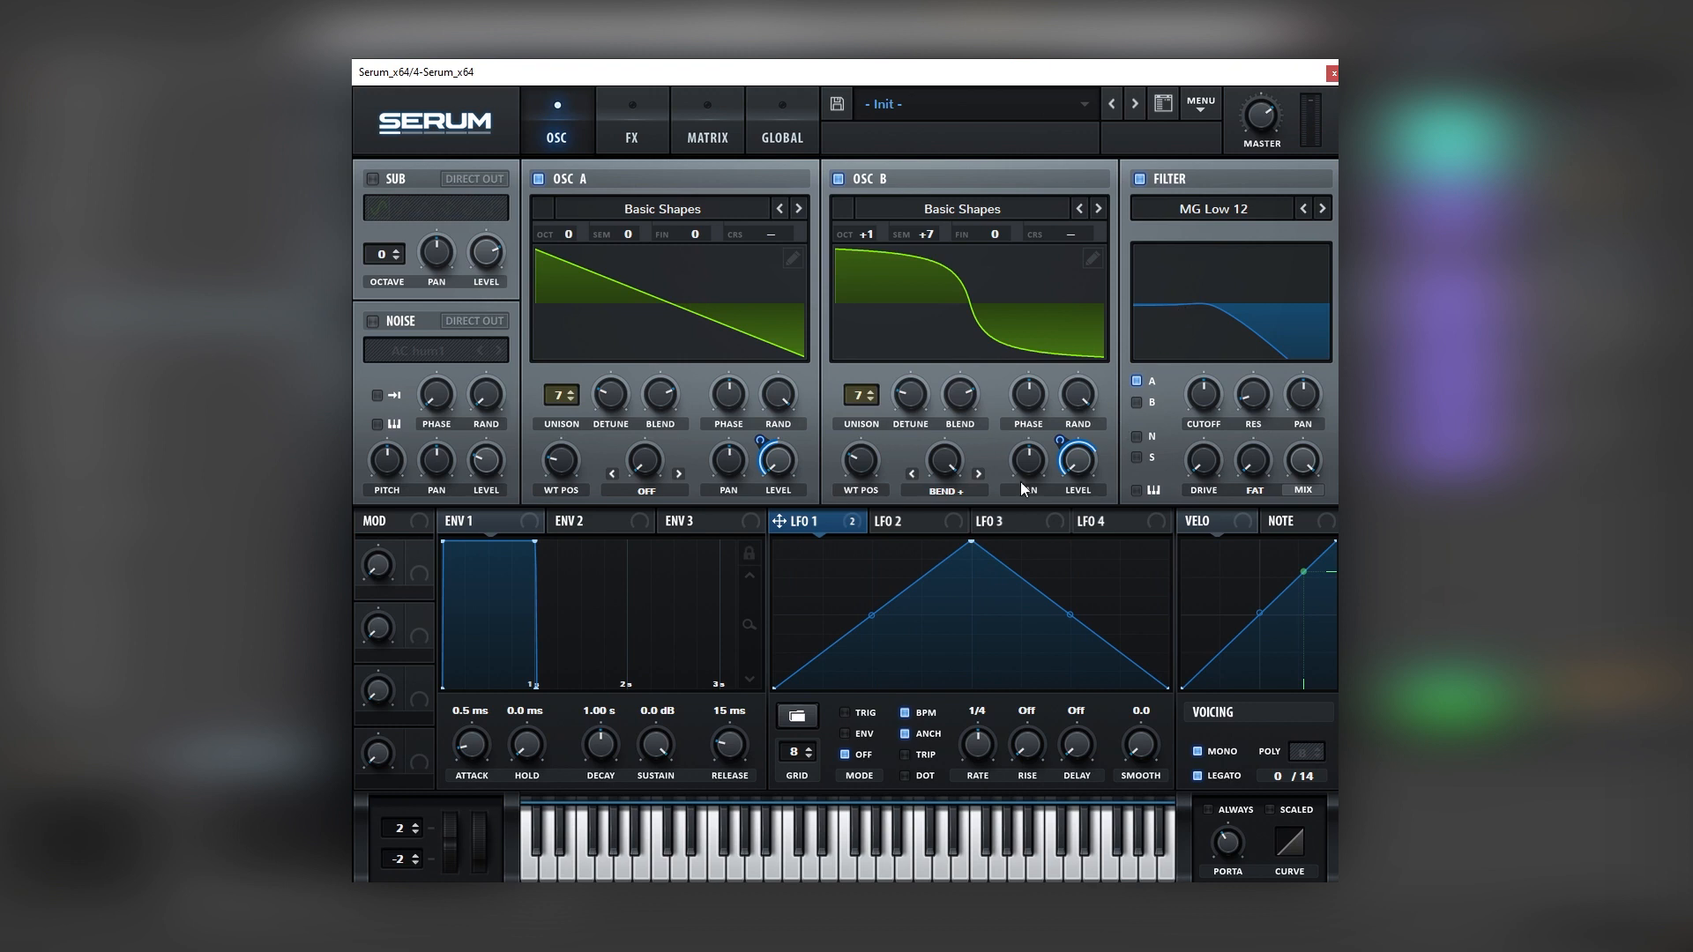
left_click_drag(859, 520, 1169, 400)
left_click(1139, 405)
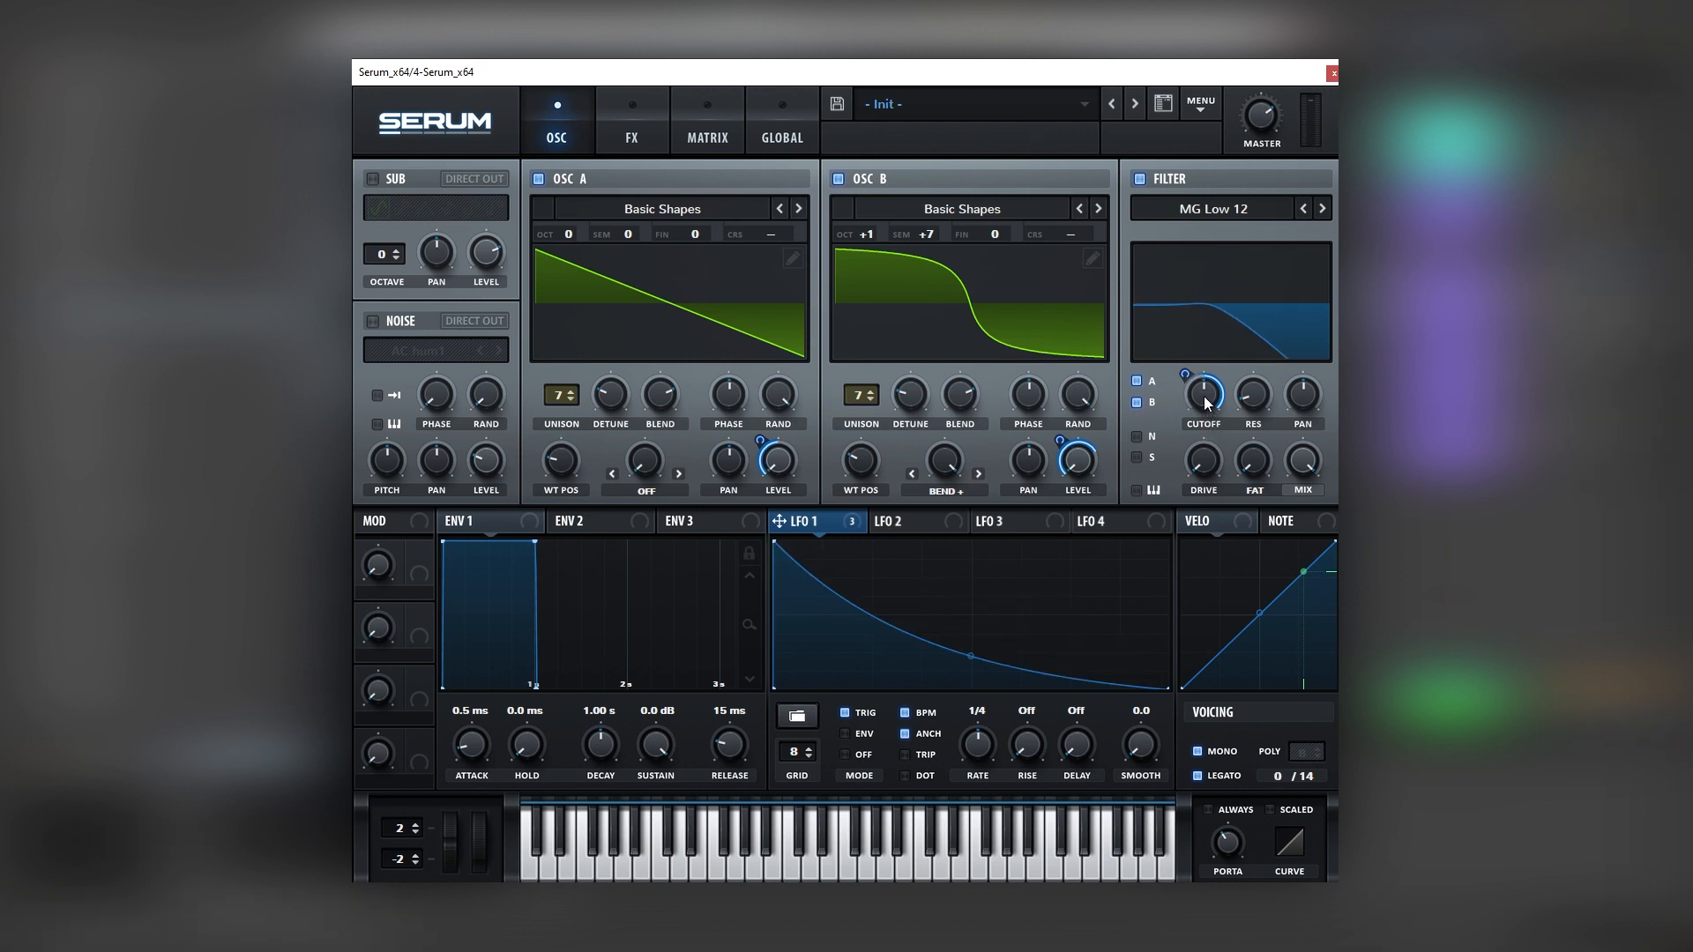
mouse_move(1204, 395)
left_mouse_down()
mouse_move(1199, 425)
mouse_move(1185, 388)
mouse_move(1182, 413)
left_mouse_up()
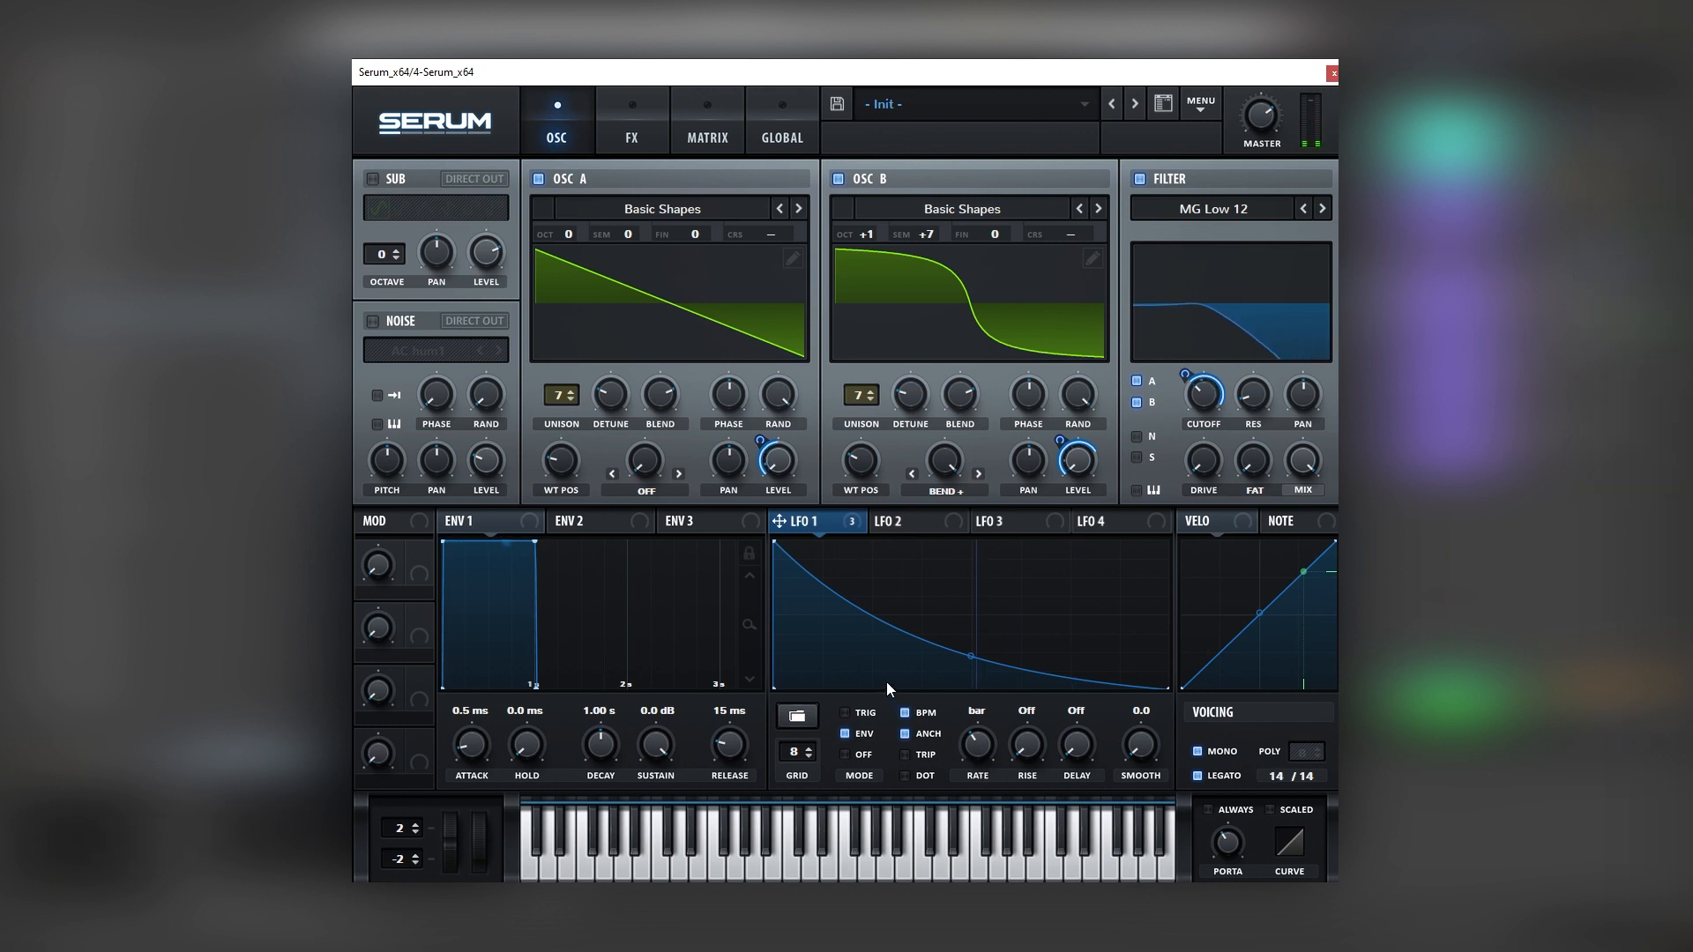
Step: Redraw LFO 1 as four straight falling ramps ending at one quarter, three eighths, half and three quarters of the cycle
double_click(821, 638)
mouse_move(821, 632)
left_mouse_down()
mouse_move(829, 694)
mouse_move(853, 706)
mouse_move(908, 612)
mouse_move(891, 642)
mouse_move(891, 616)
mouse_move(957, 667)
mouse_move(846, 686)
mouse_move(873, 705)
mouse_move(828, 637)
left_mouse_up()
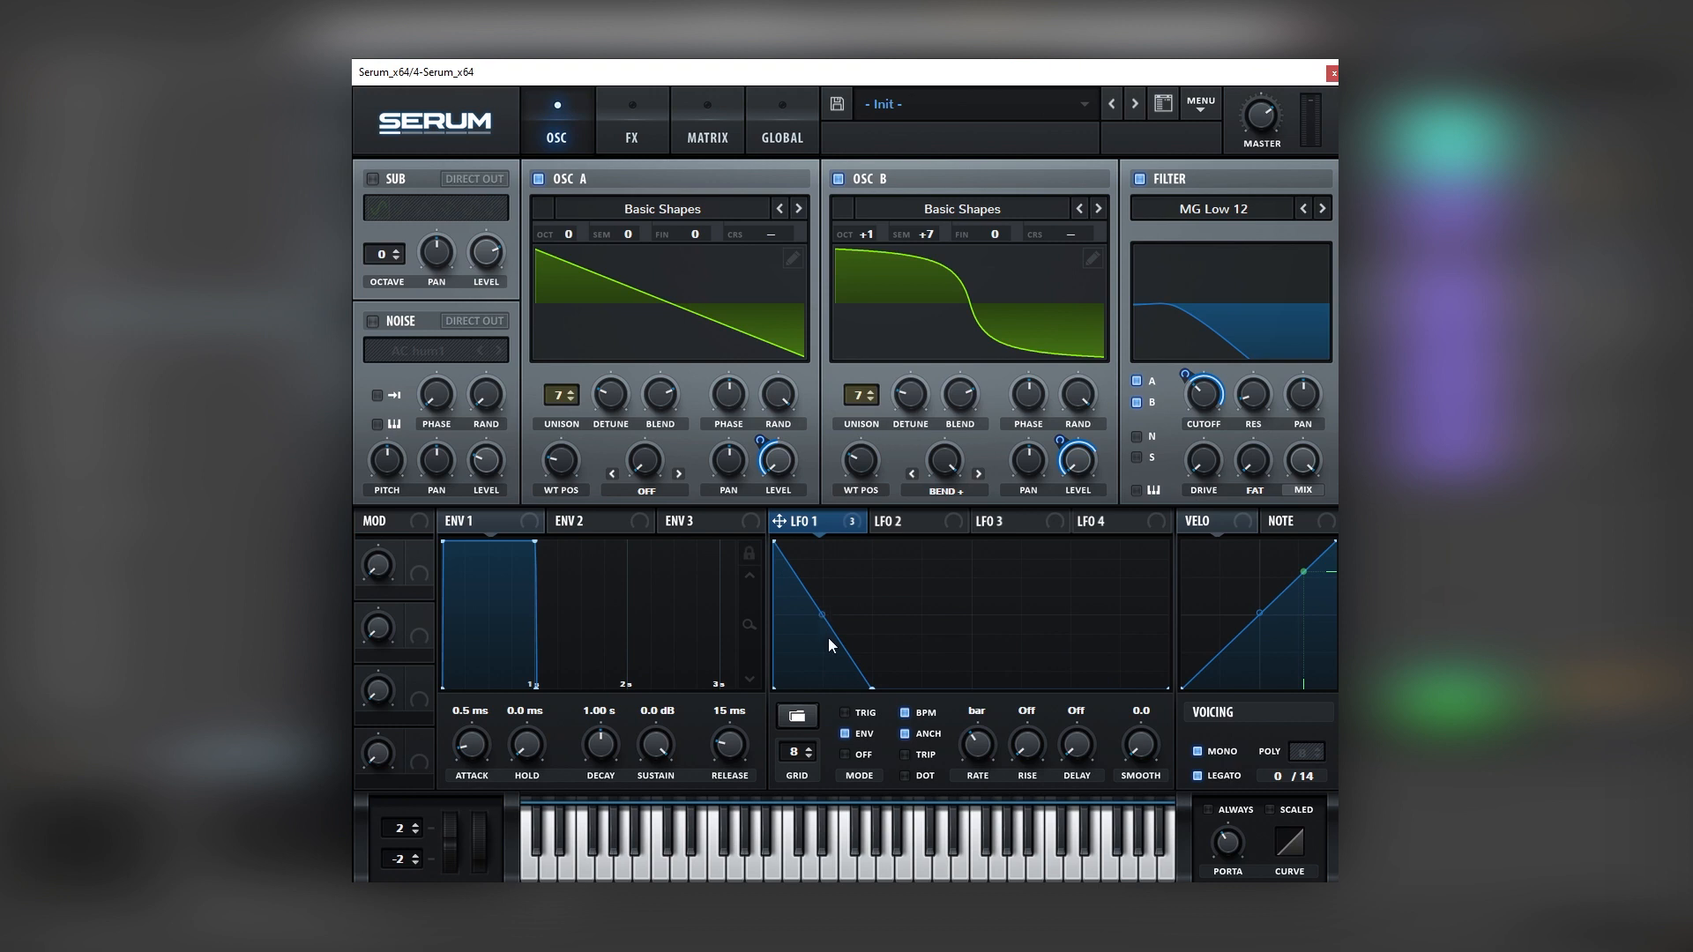
double_click(873, 545)
double_click(917, 688)
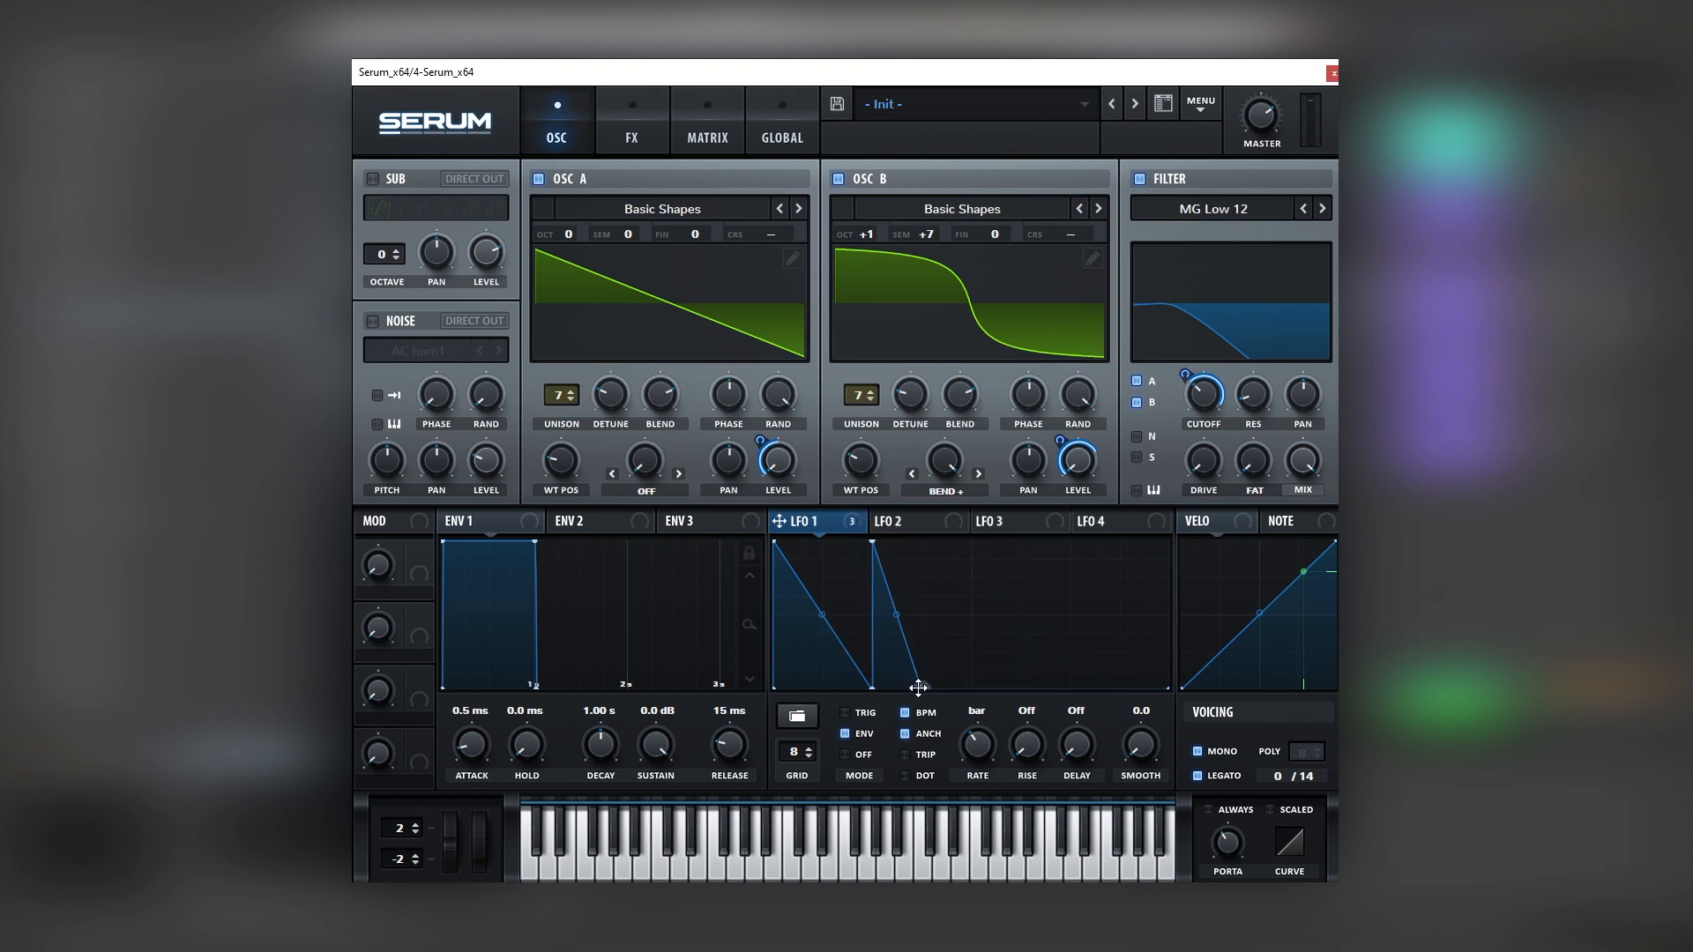
double_click(921, 543)
double_click(970, 687)
double_click(971, 542)
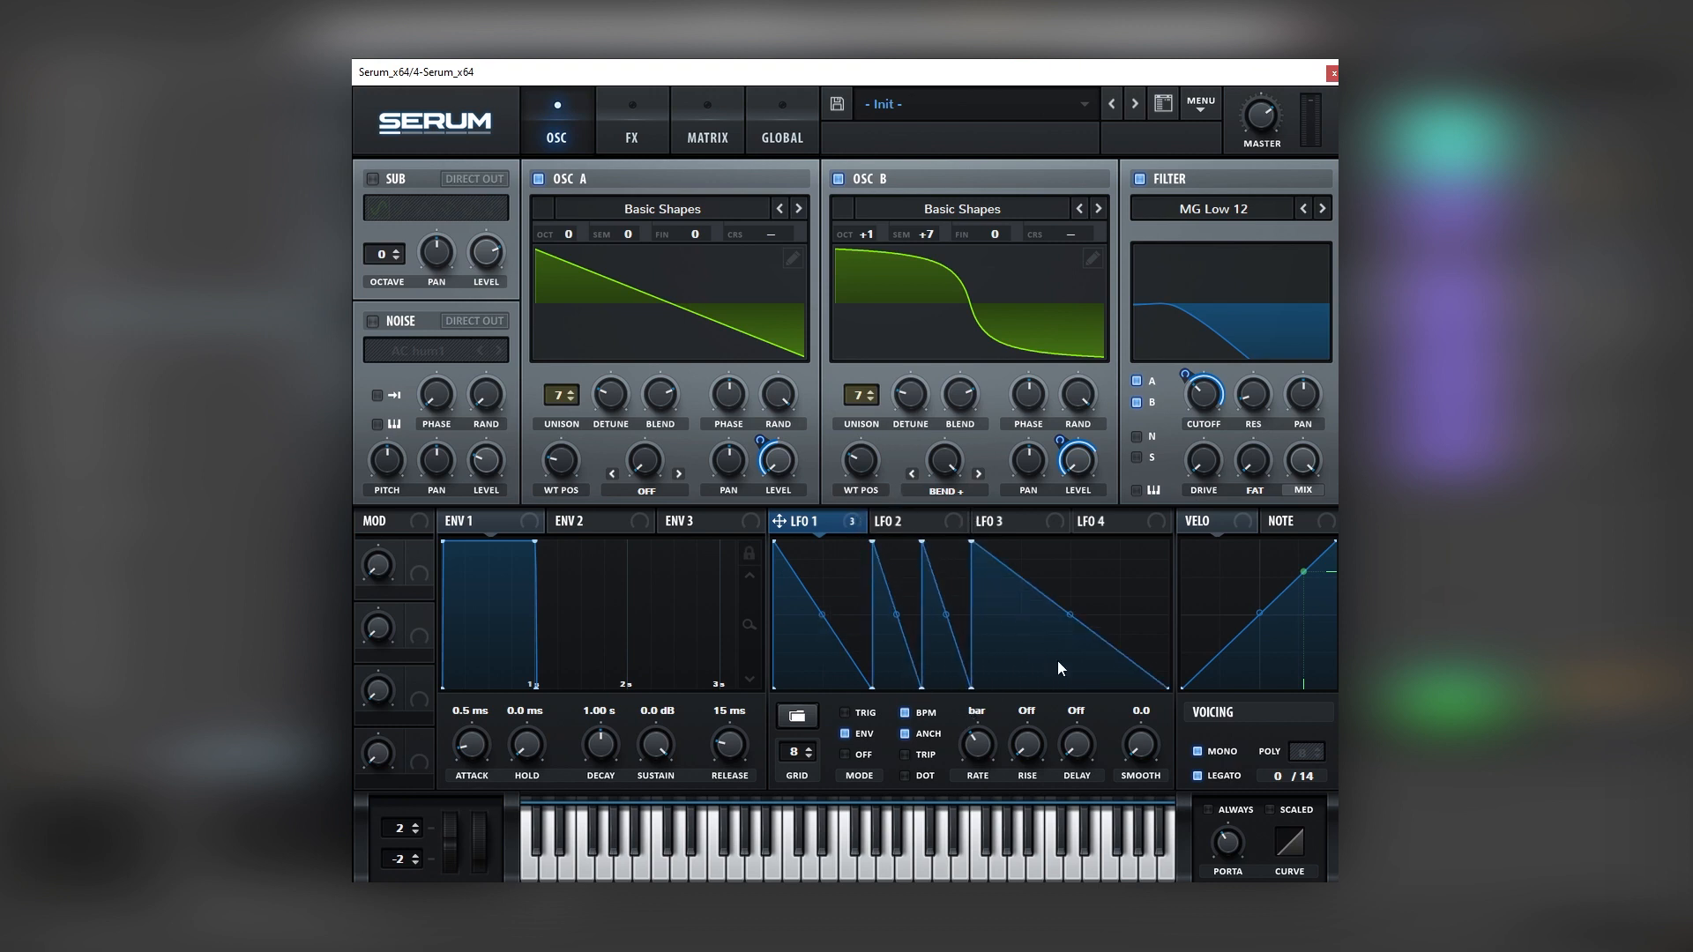
double_click(1070, 688)
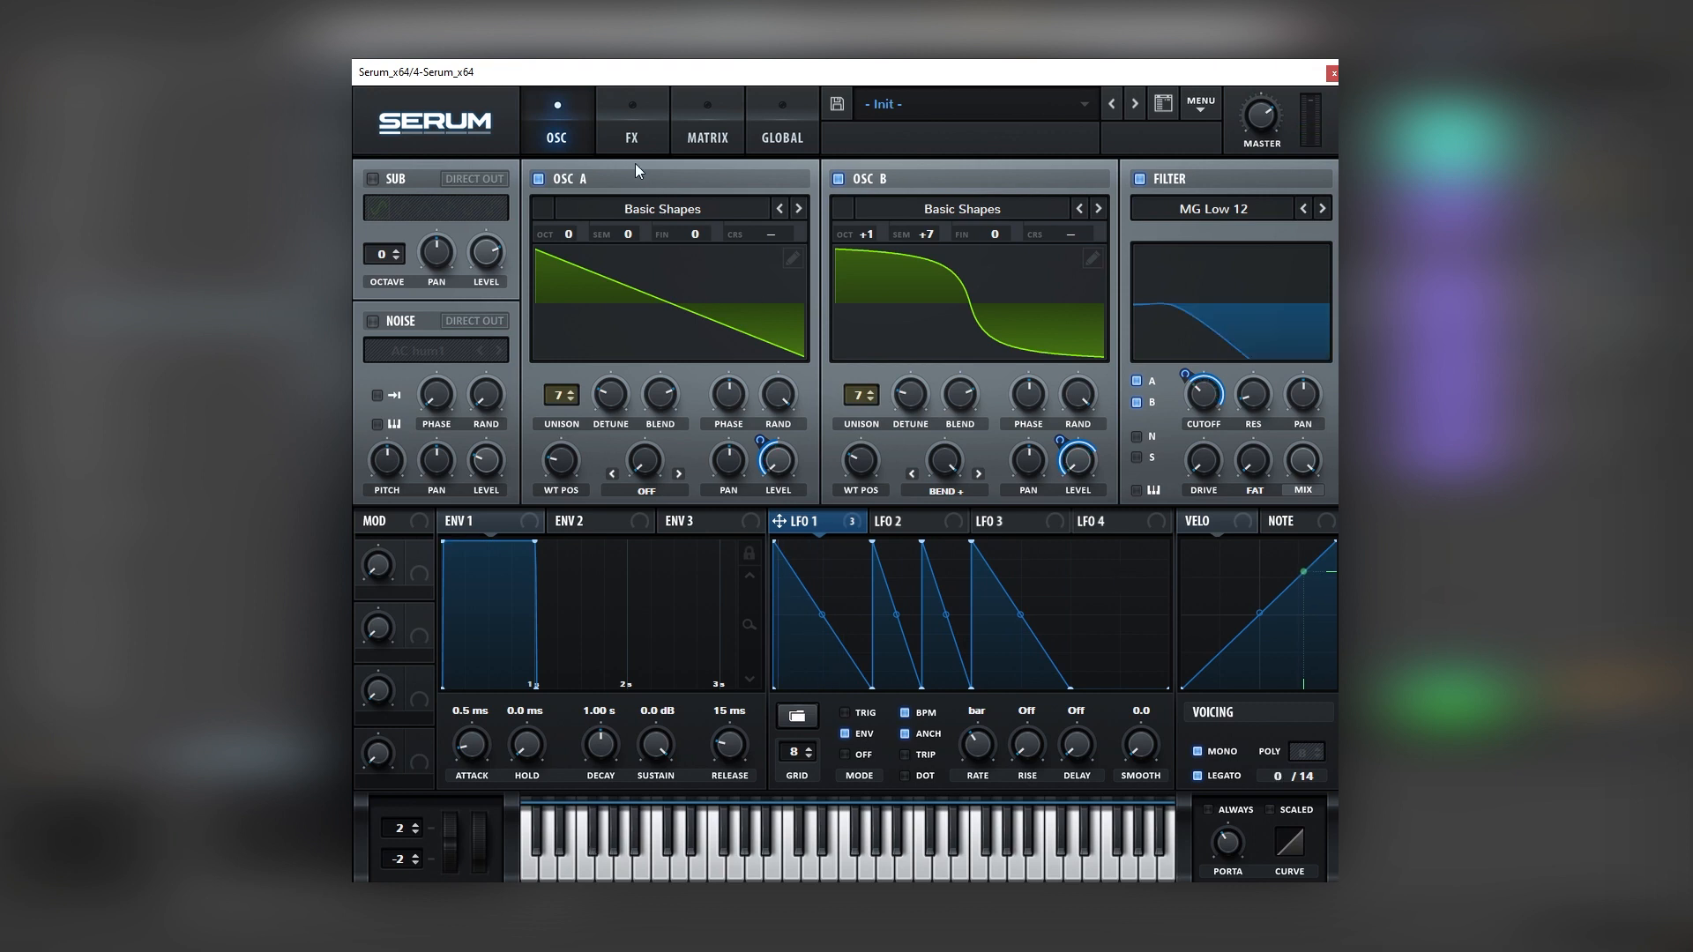
Step: Enable the distortion effect in Tube mode for the first layer
left_click(631, 139)
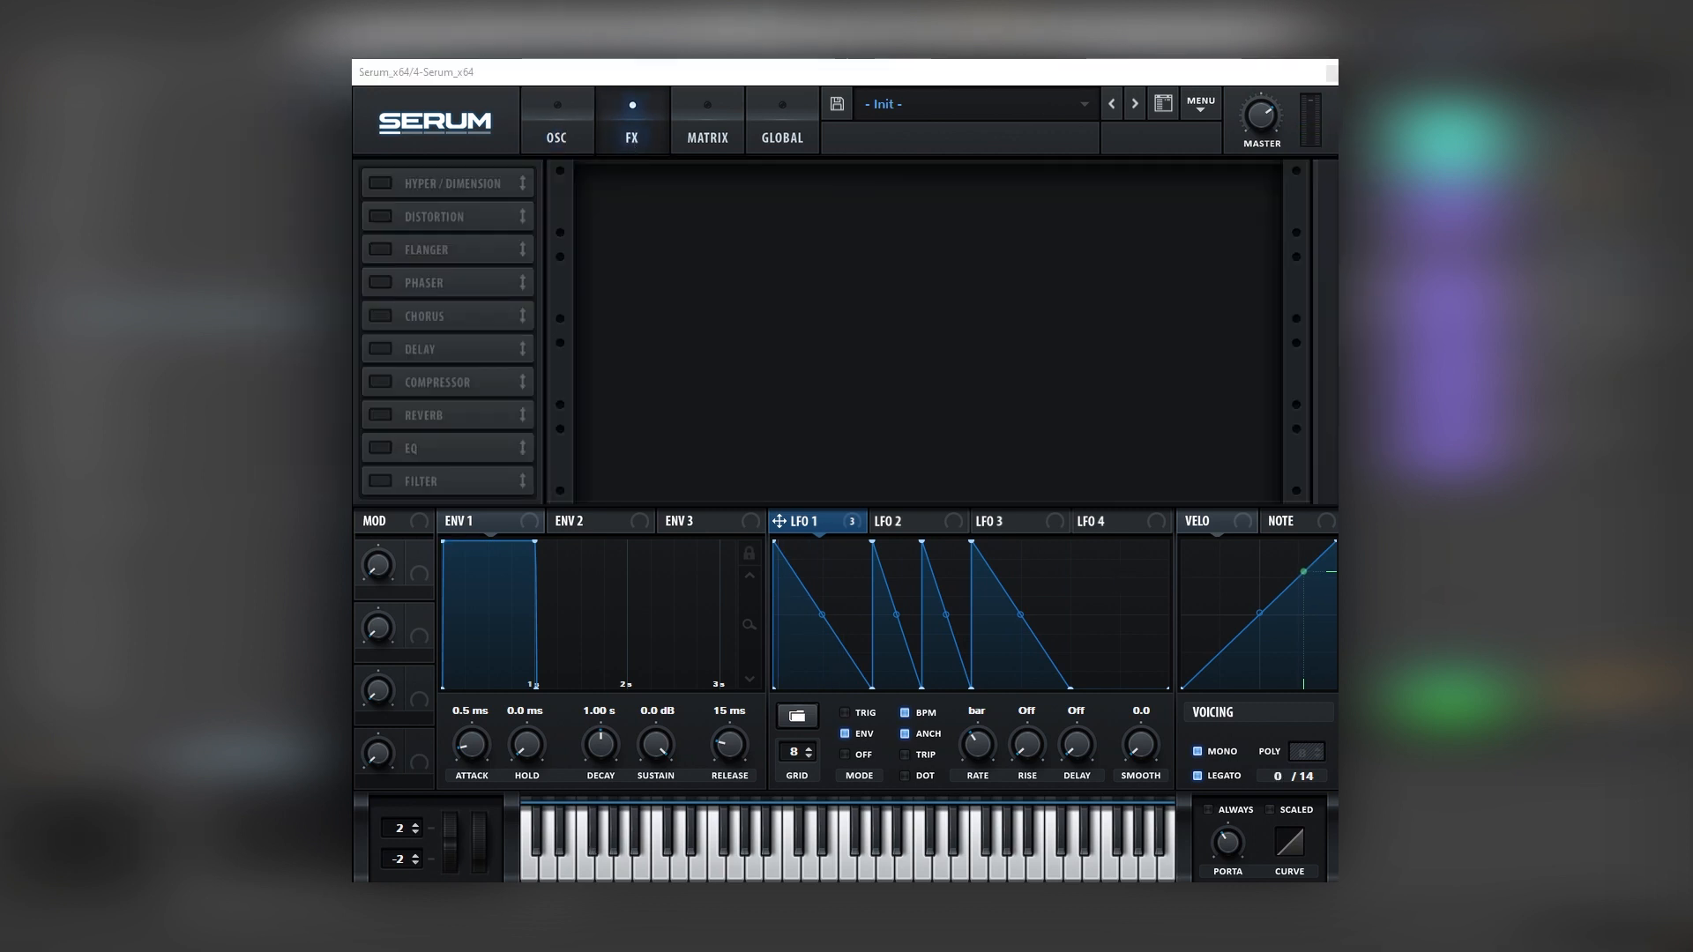
left_click(367, 218)
left_click(367, 217)
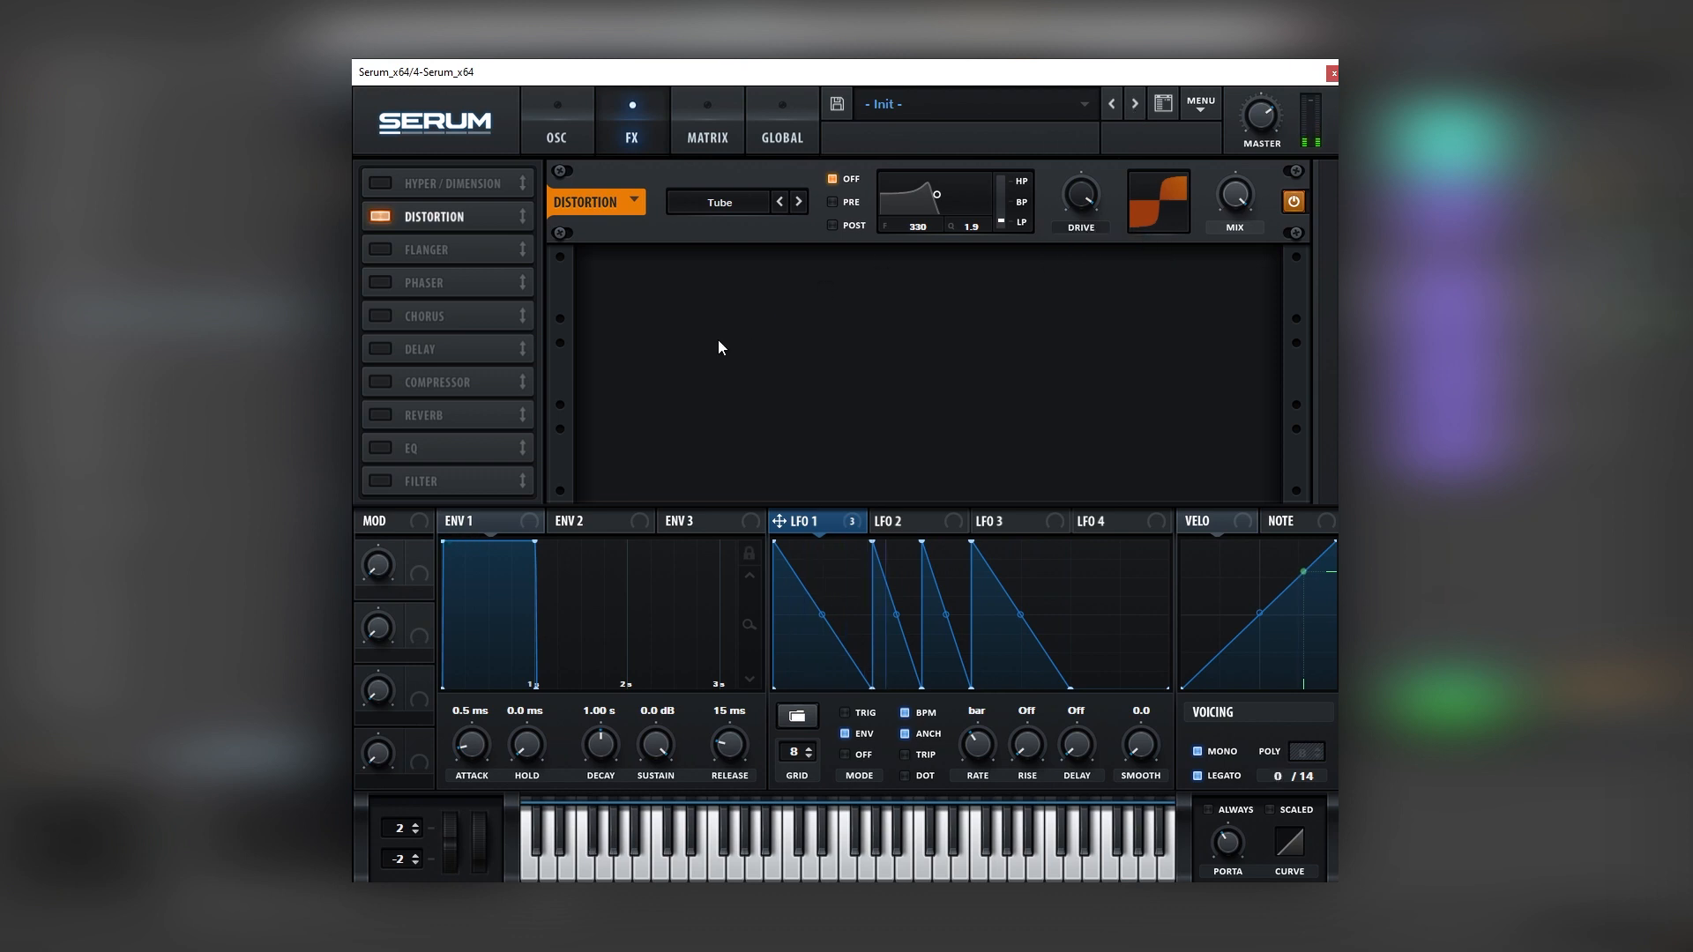
Step: Add a compressor with multiband turned off and modulate its gain with LFO 1 by a reduced amount
left_click(422, 384)
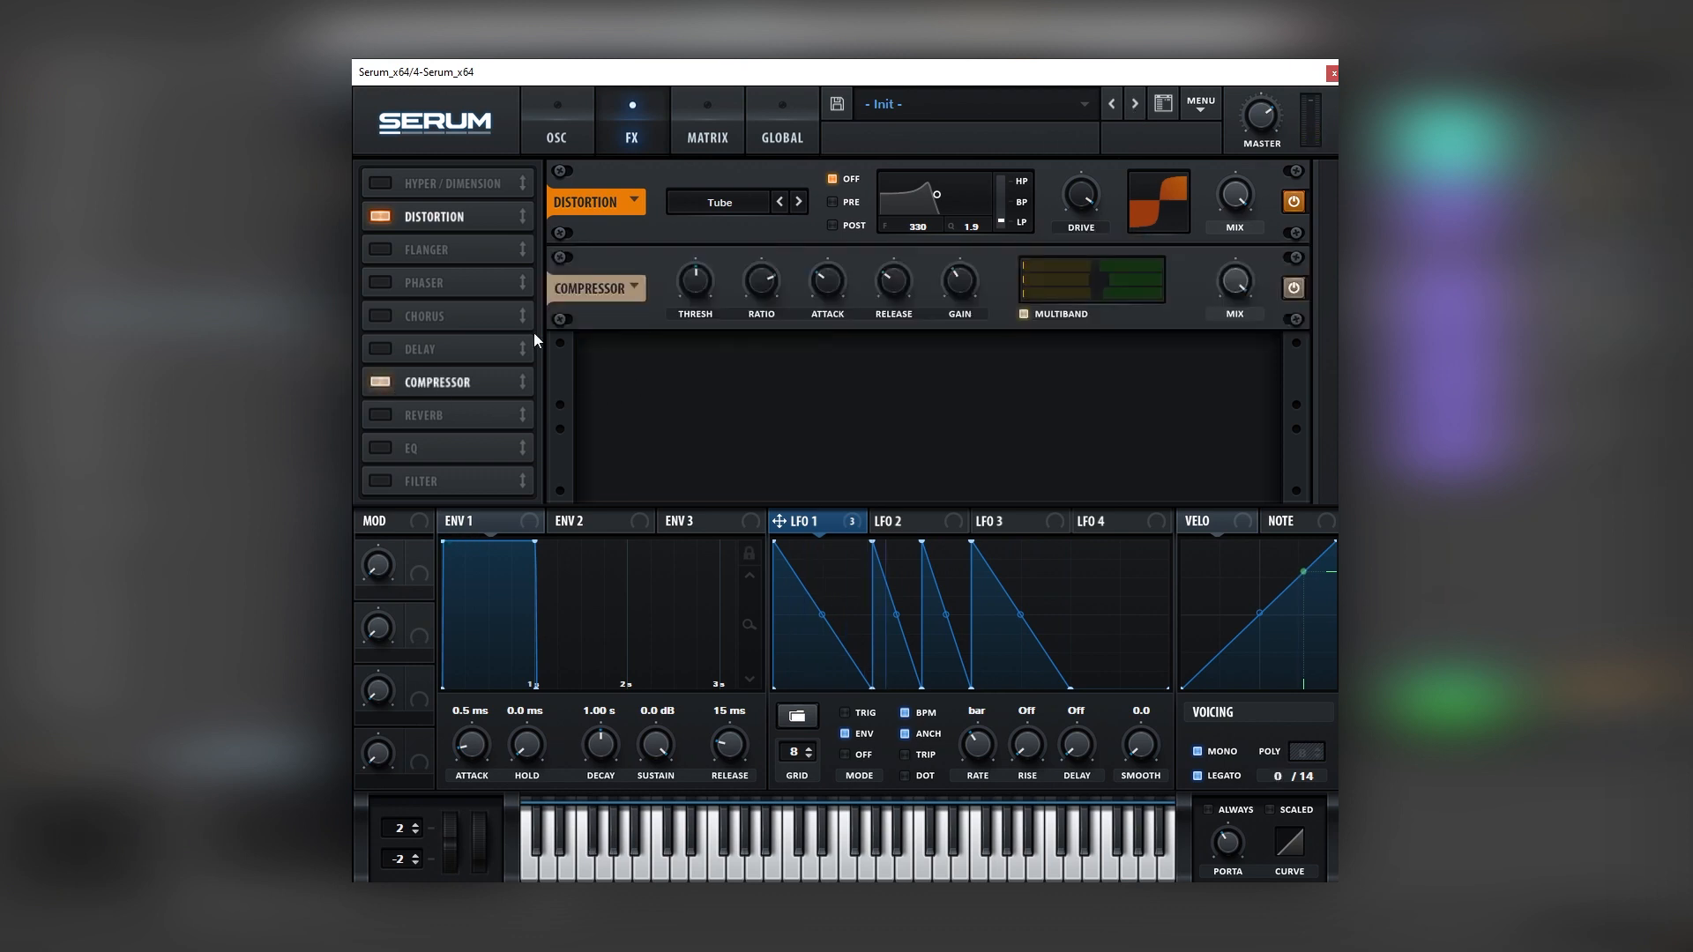
left_click(1026, 314)
left_click_drag(968, 284, 948, 344)
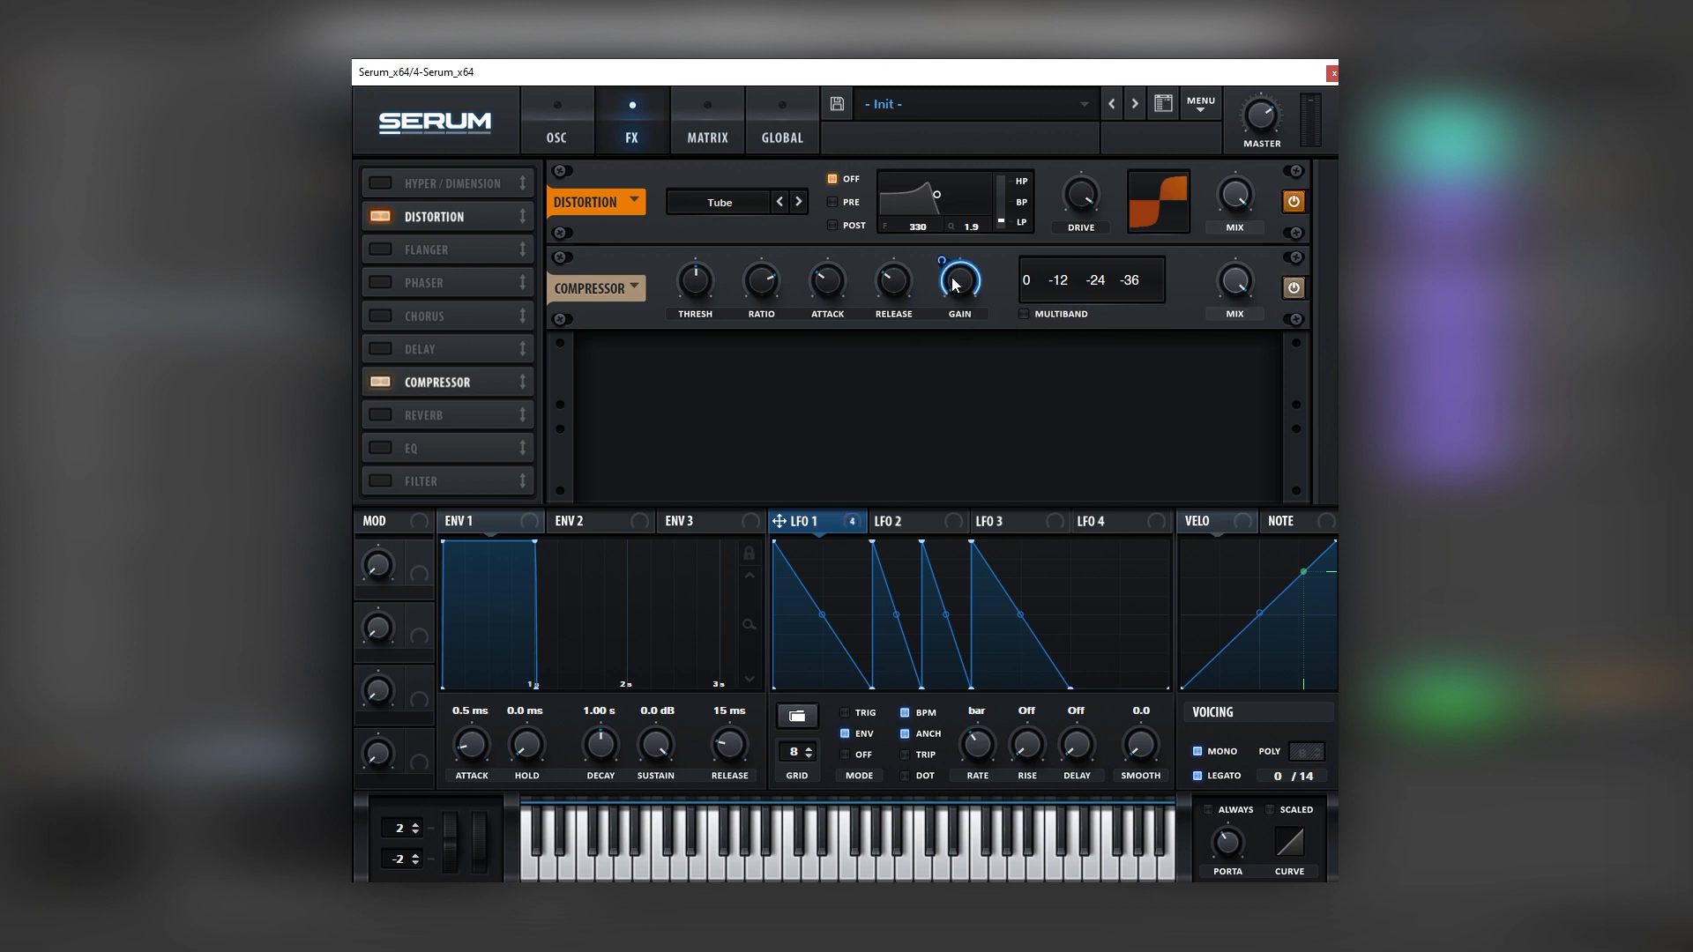
left_click_drag(953, 284, 929, 303)
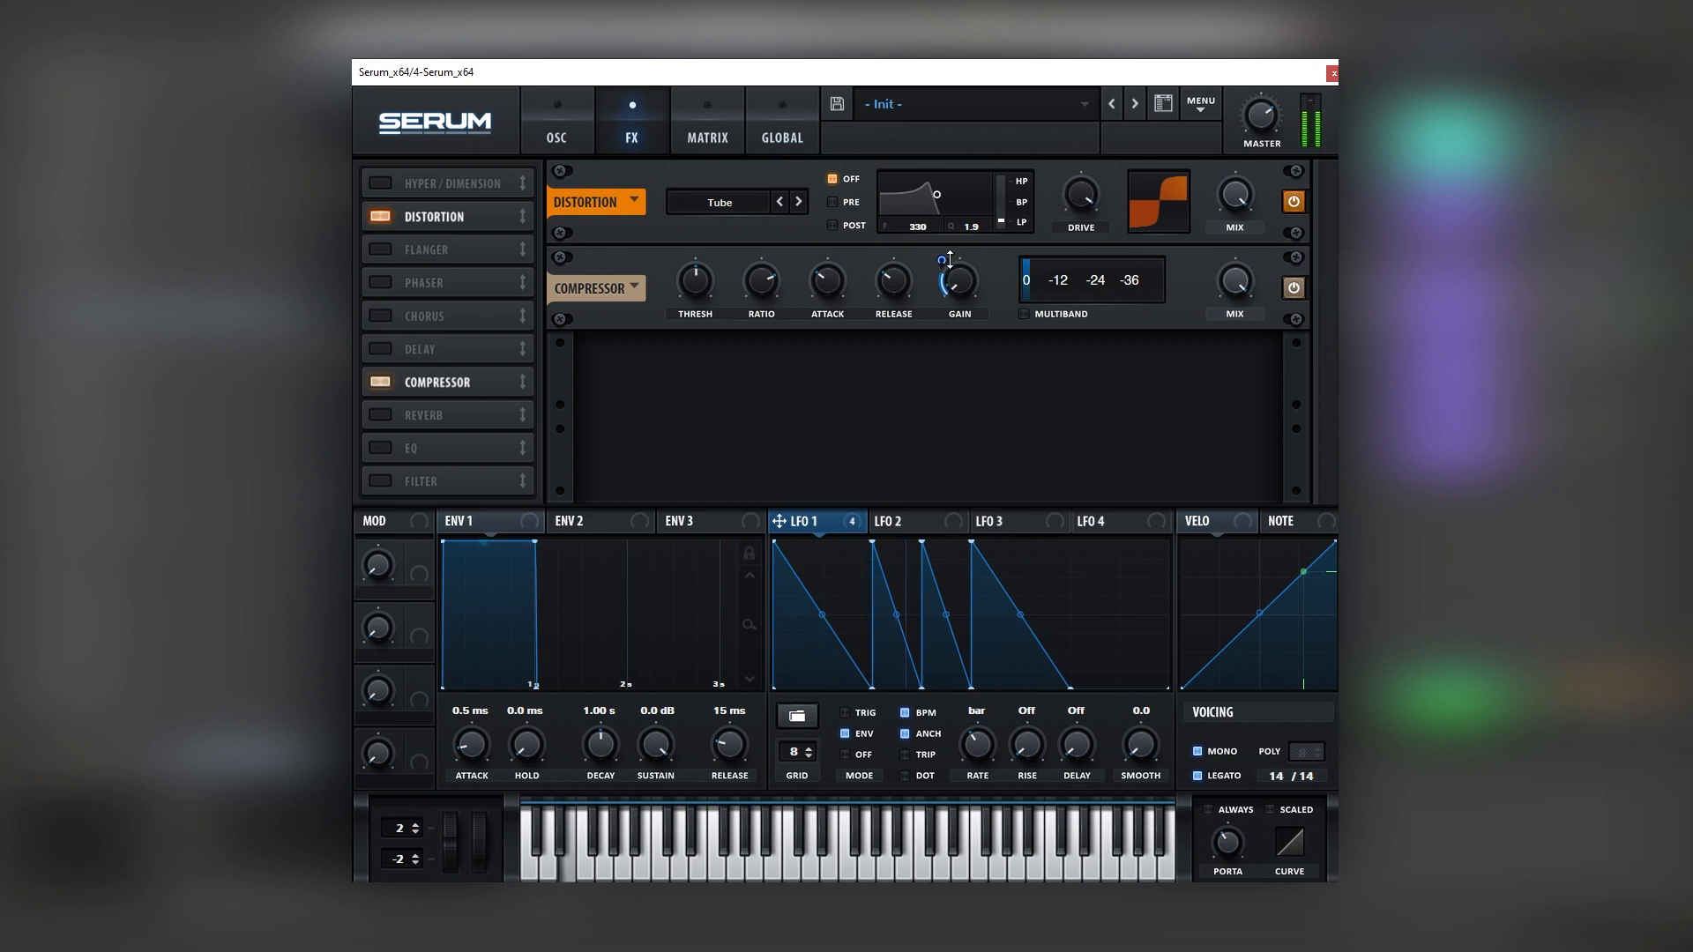
left_click_drag(943, 260, 949, 262)
left_click(557, 128)
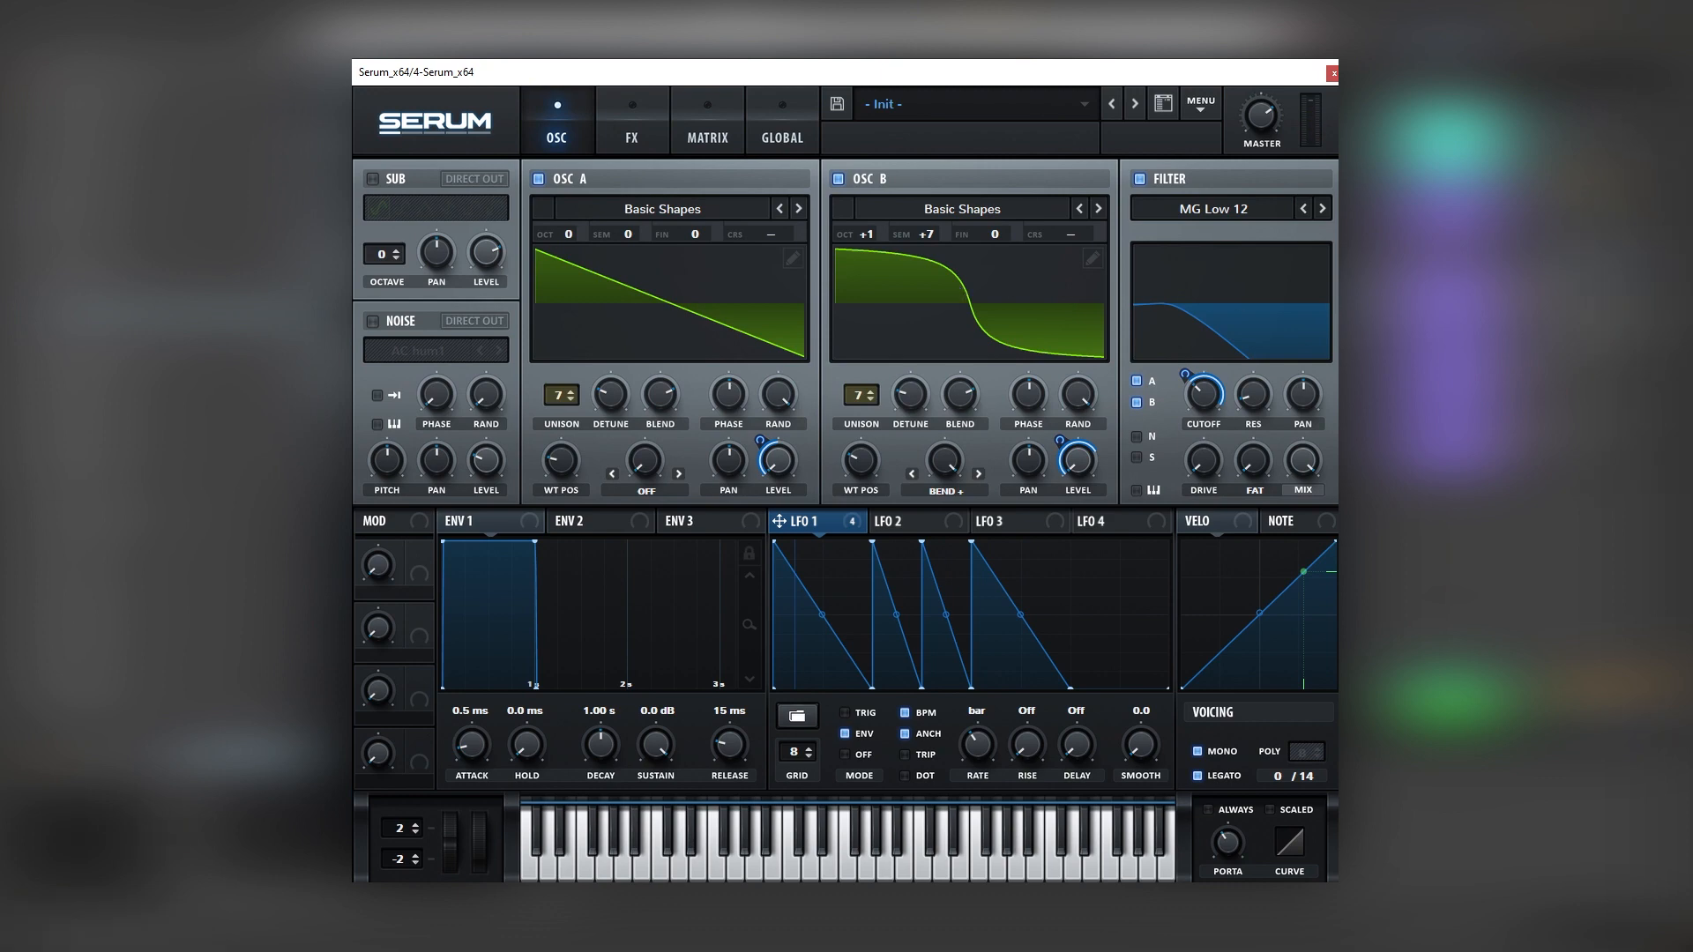
Step: In the second layer's Serum, disable the filter and oscillators A and B, and enable the sub oscillator with a sine wave
left_click(1451, 298)
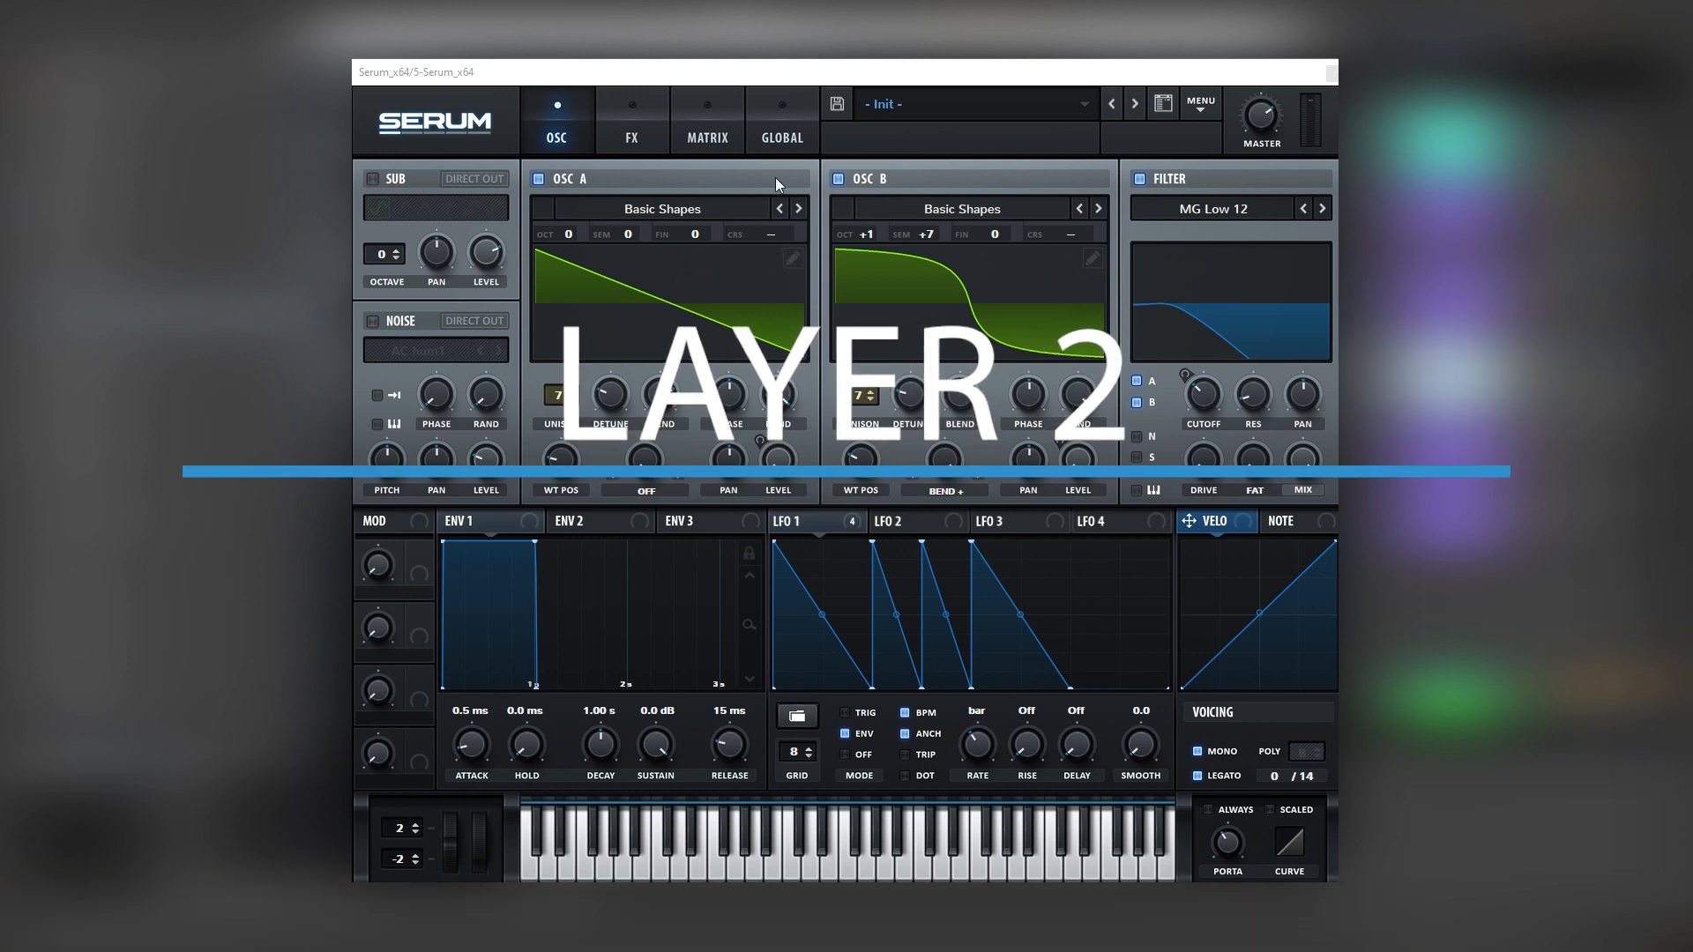
left_click(1162, 176)
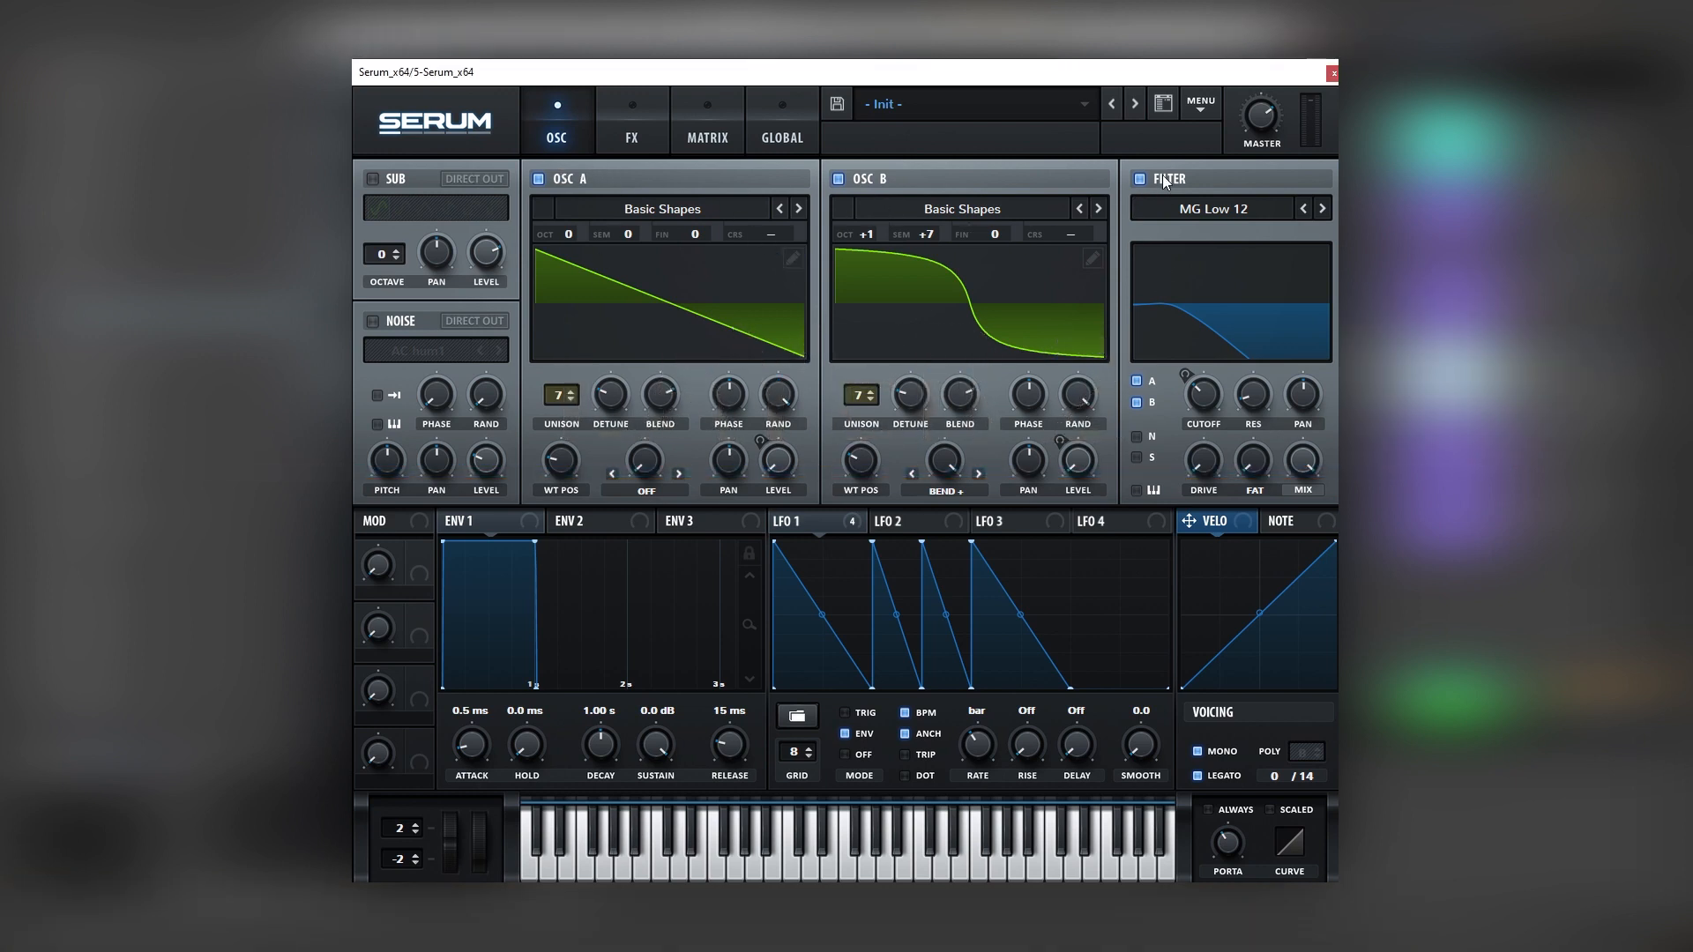
left_click(853, 181)
left_click(569, 180)
left_click(383, 178)
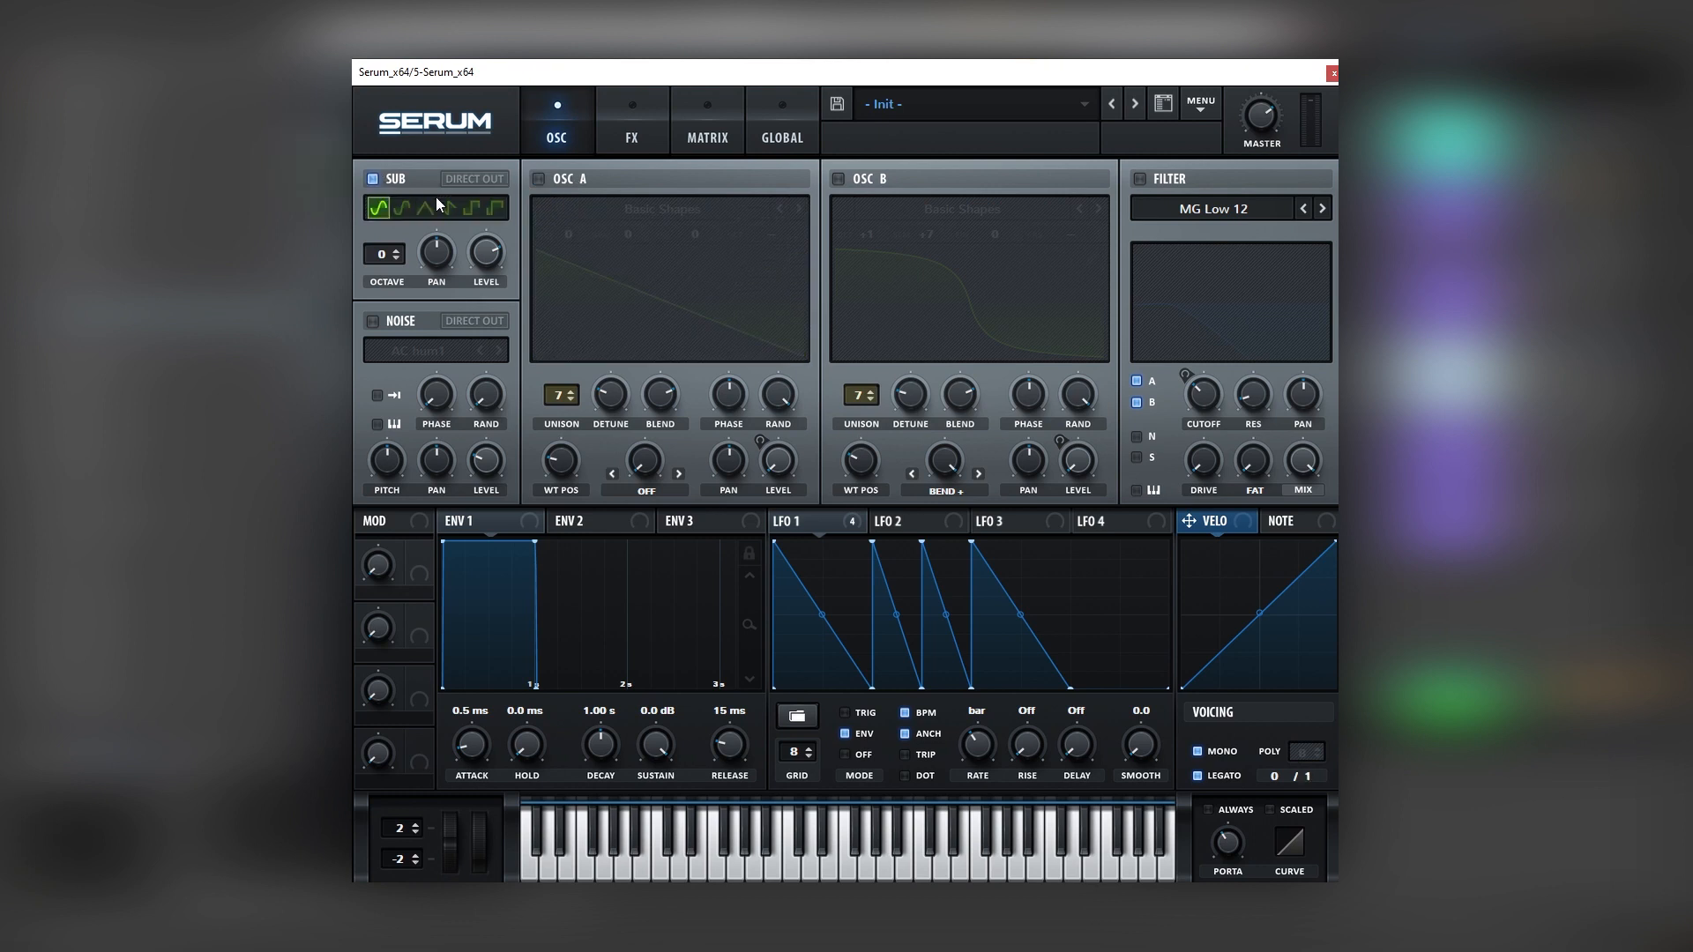
Step: Adjust the drive of the second layer's distortion effect
left_click(608, 139)
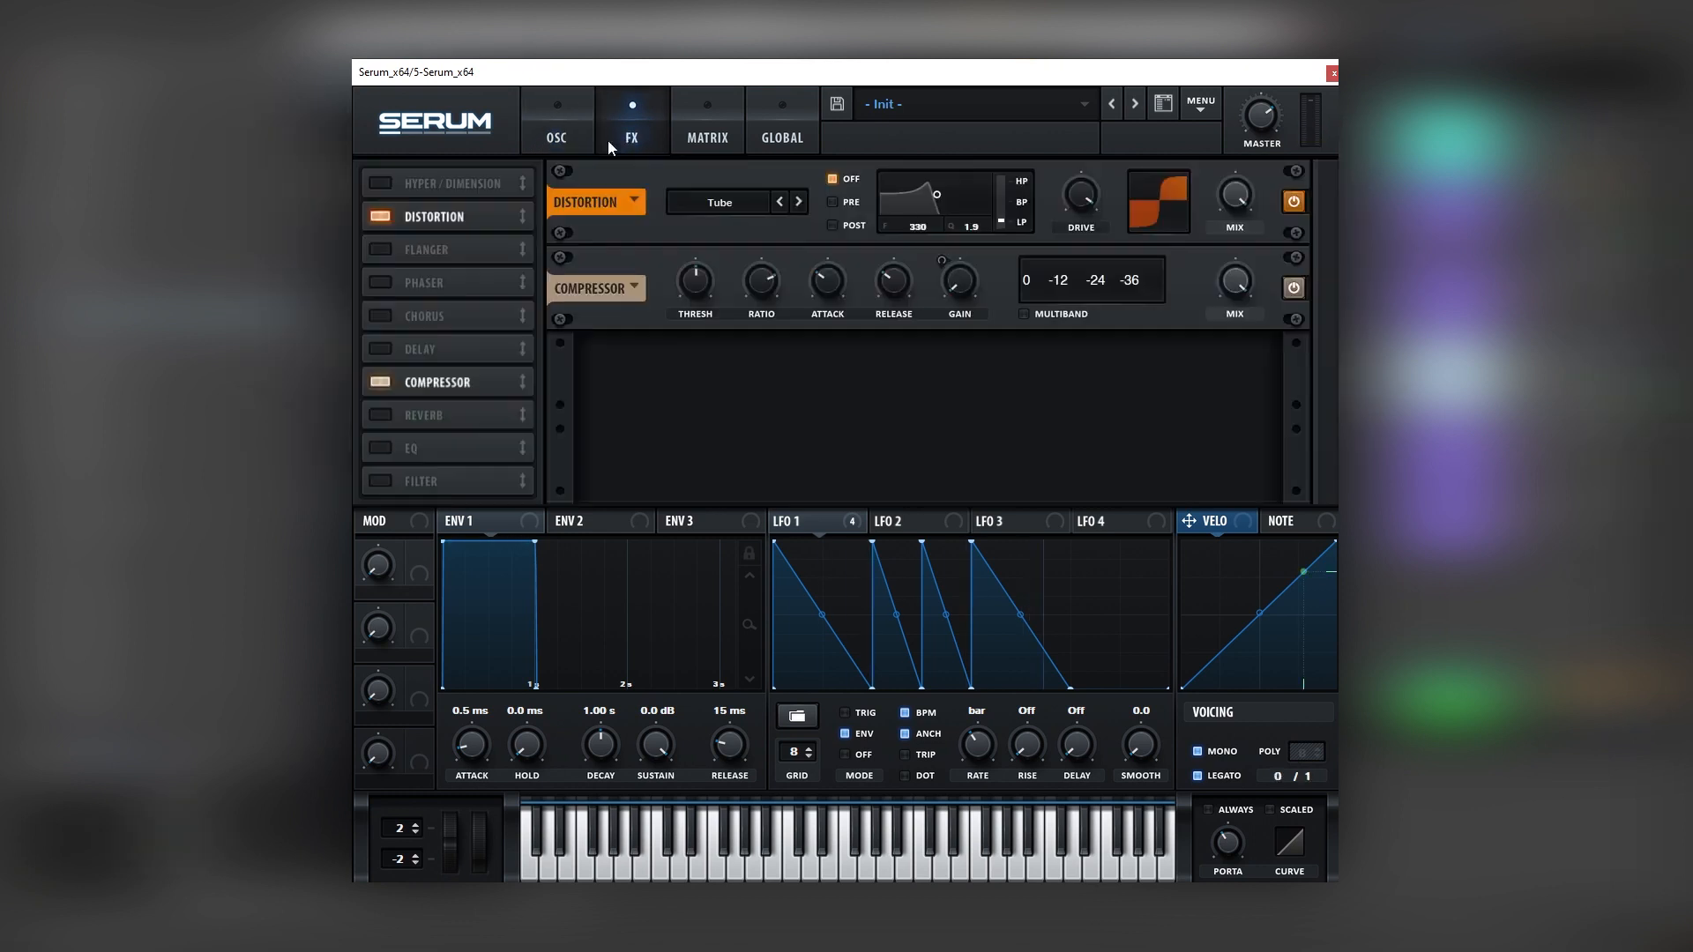
mouse_move(1102, 203)
left_mouse_down()
mouse_move(1088, 236)
mouse_move(1091, 220)
left_mouse_up()
left_click(548, 143)
Step: Assign LFO 1 to the sub oscillator's level and set envelope 1's release to 81 ms and attack to 76 ms
left_click_drag(542, 343, 485, 253)
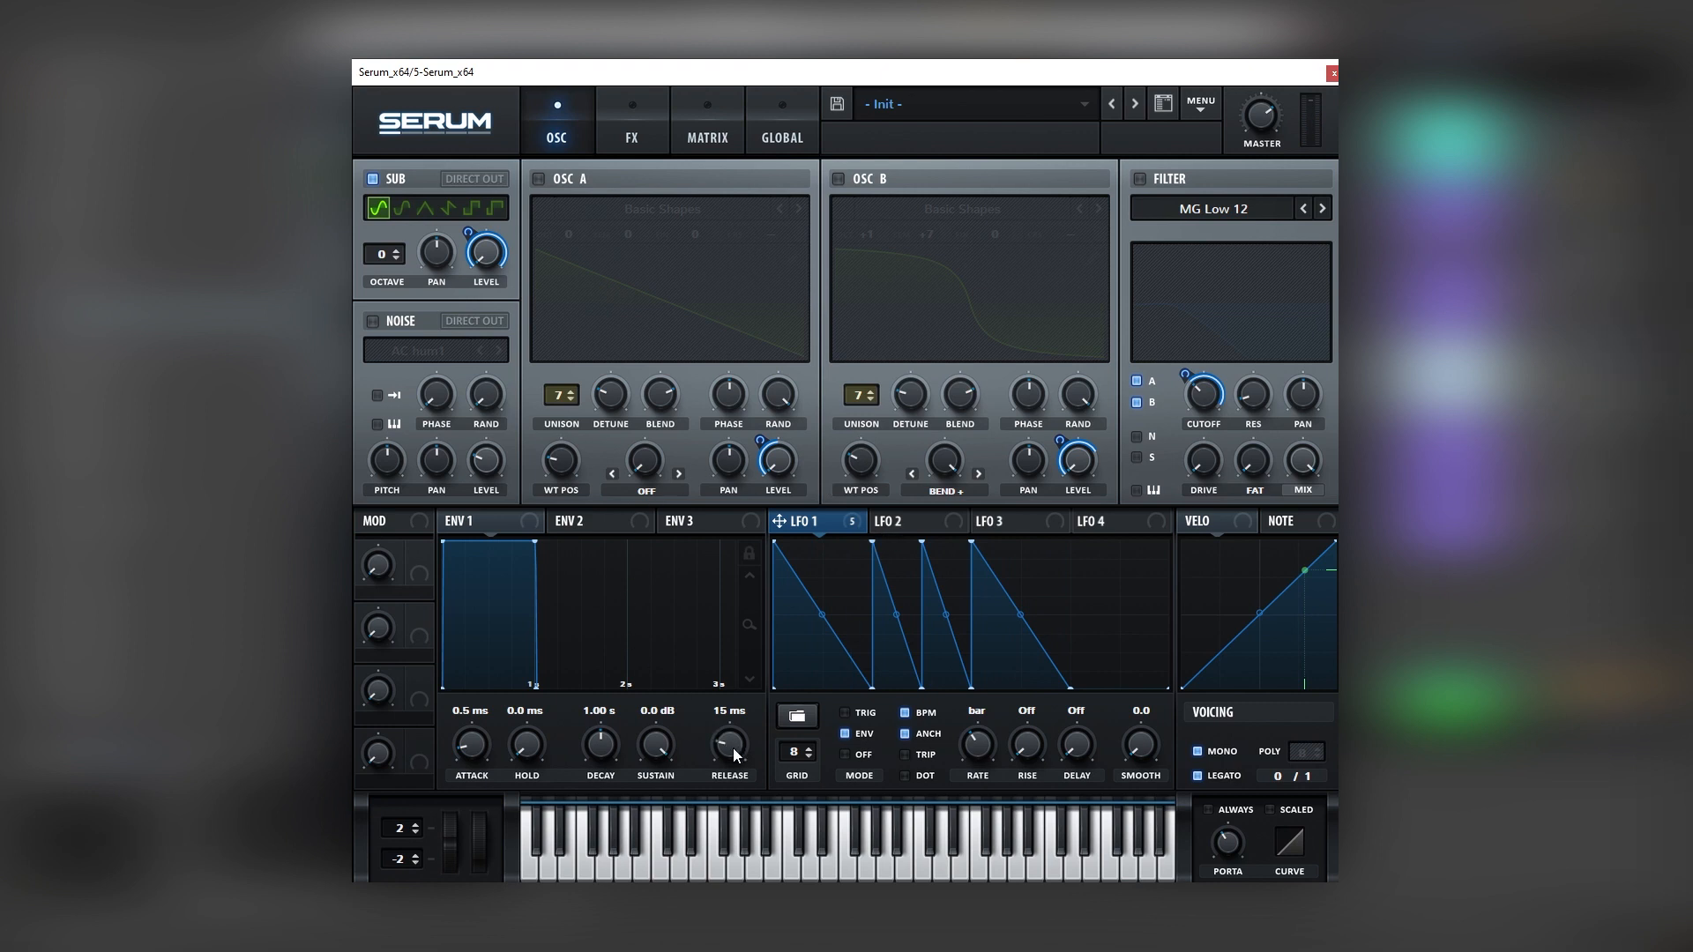
left_click_drag(733, 747, 732, 710)
left_click_drag(480, 738, 484, 706)
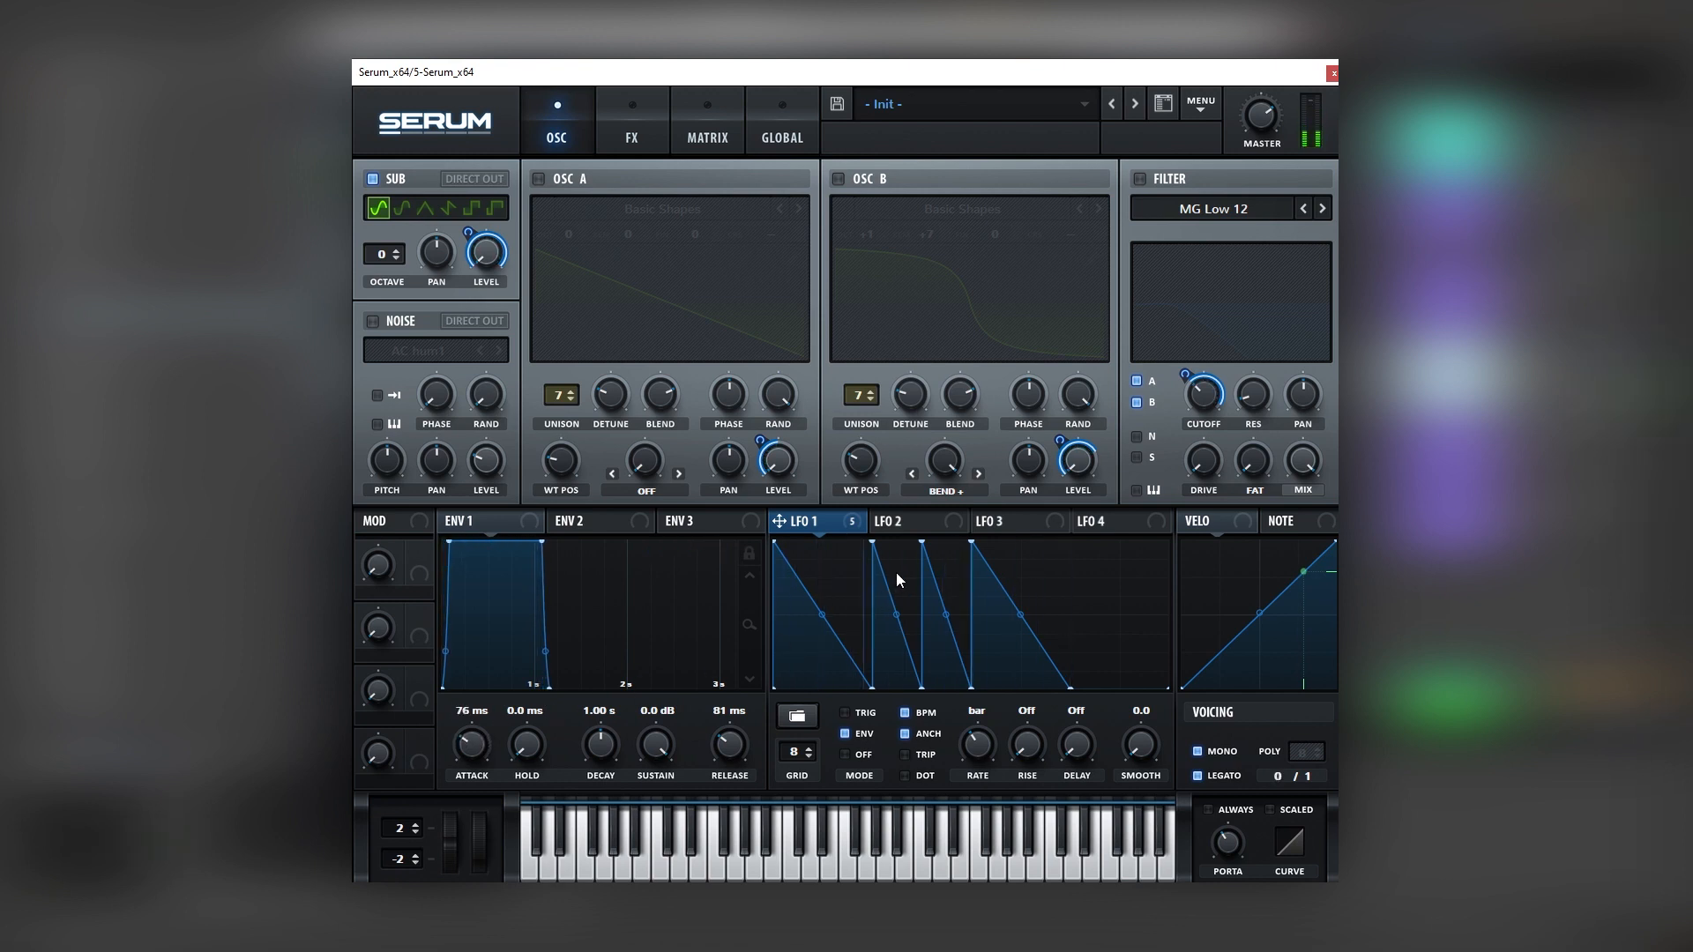
Step: Soften LFO 1's four ramps by shifting their peaks slightly later and their low points slightly earlier, and audition the sub layer
left_click(876, 532)
left_click(864, 530)
left_click_drag(871, 544, 877, 527)
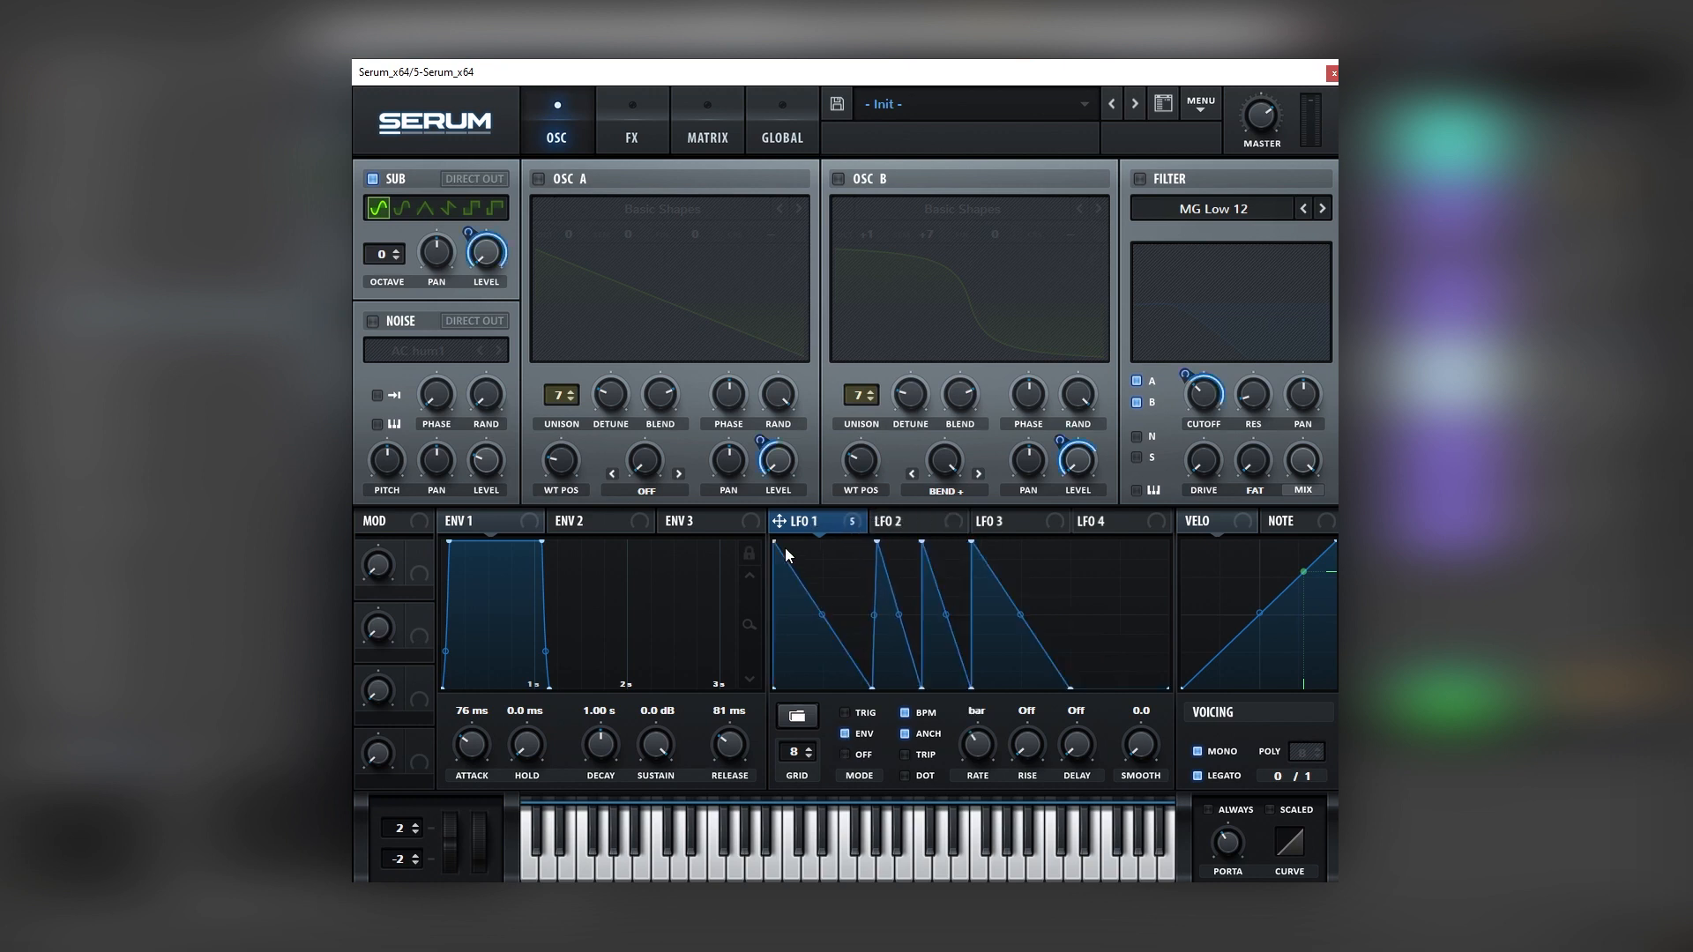
left_click_drag(775, 543, 778, 526)
left_click_drag(871, 686, 869, 688)
left_click_drag(921, 542, 931, 526)
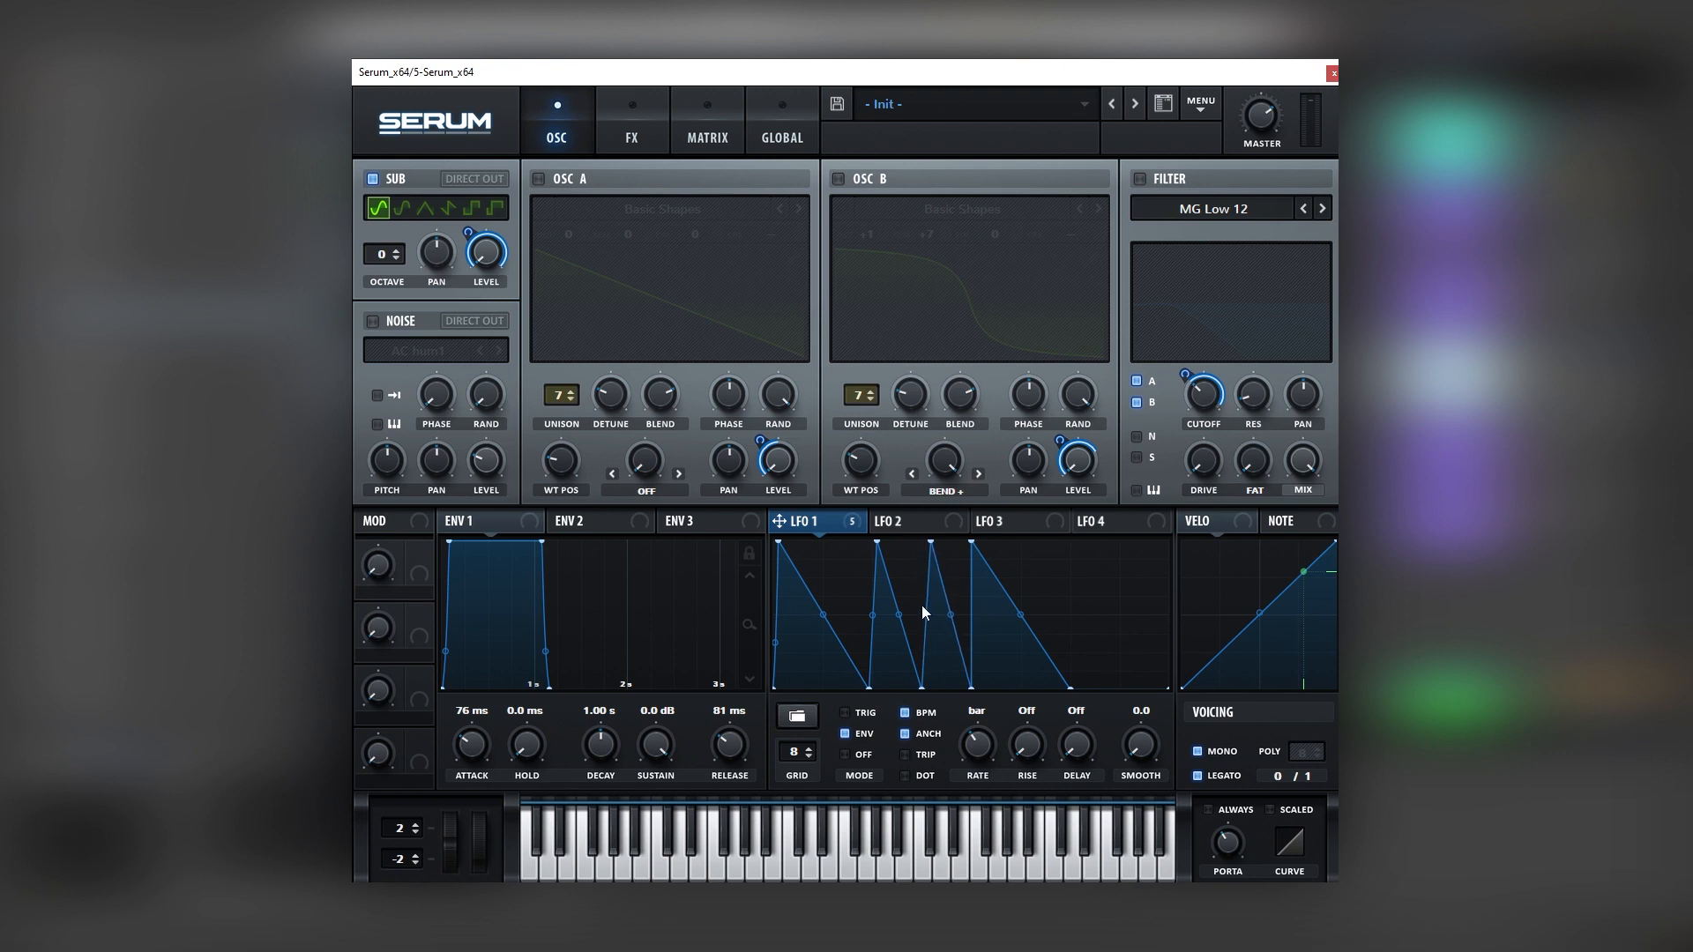
left_click_drag(922, 687, 966, 690)
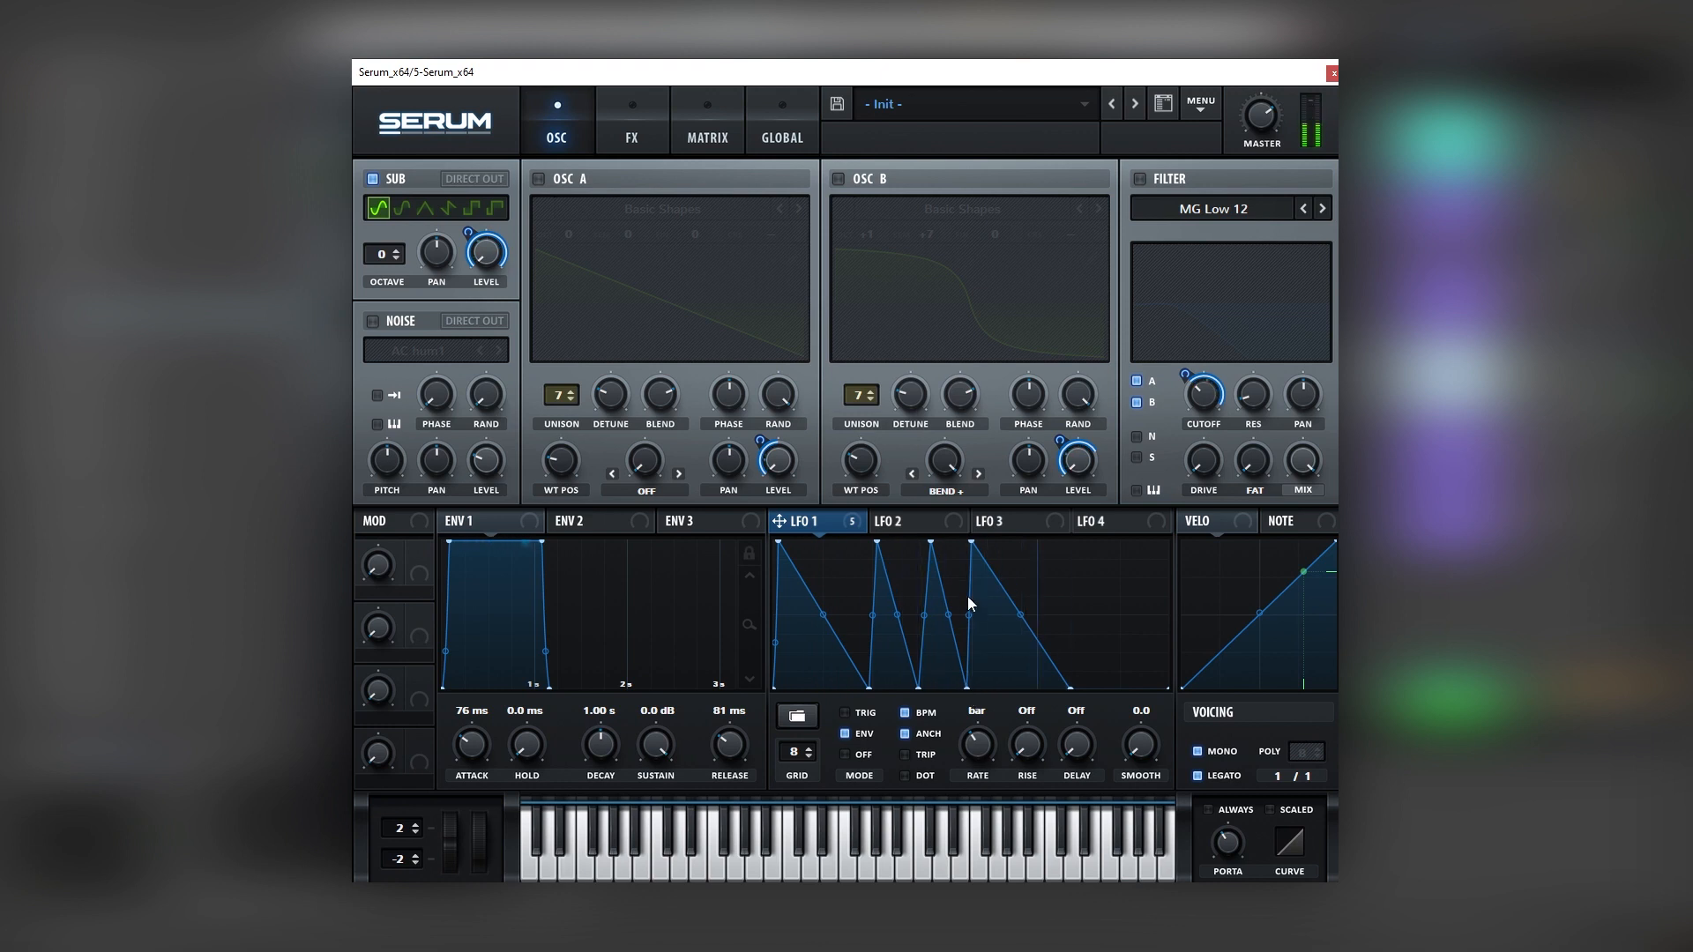
left_click_drag(971, 542, 976, 539)
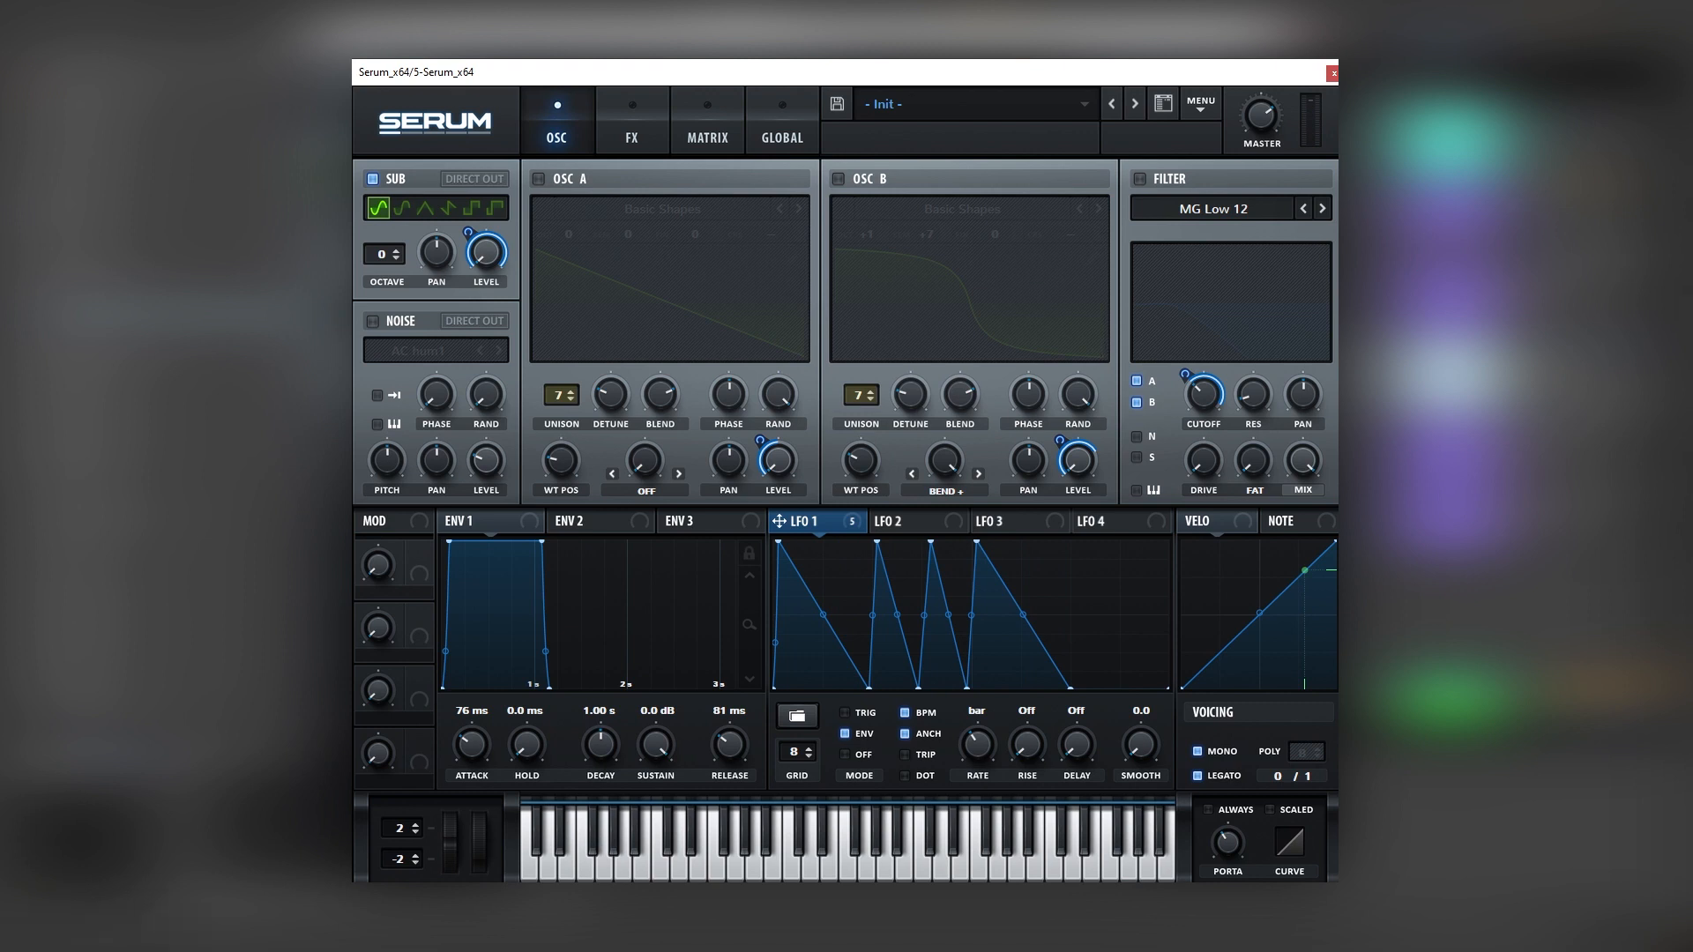
key("space")
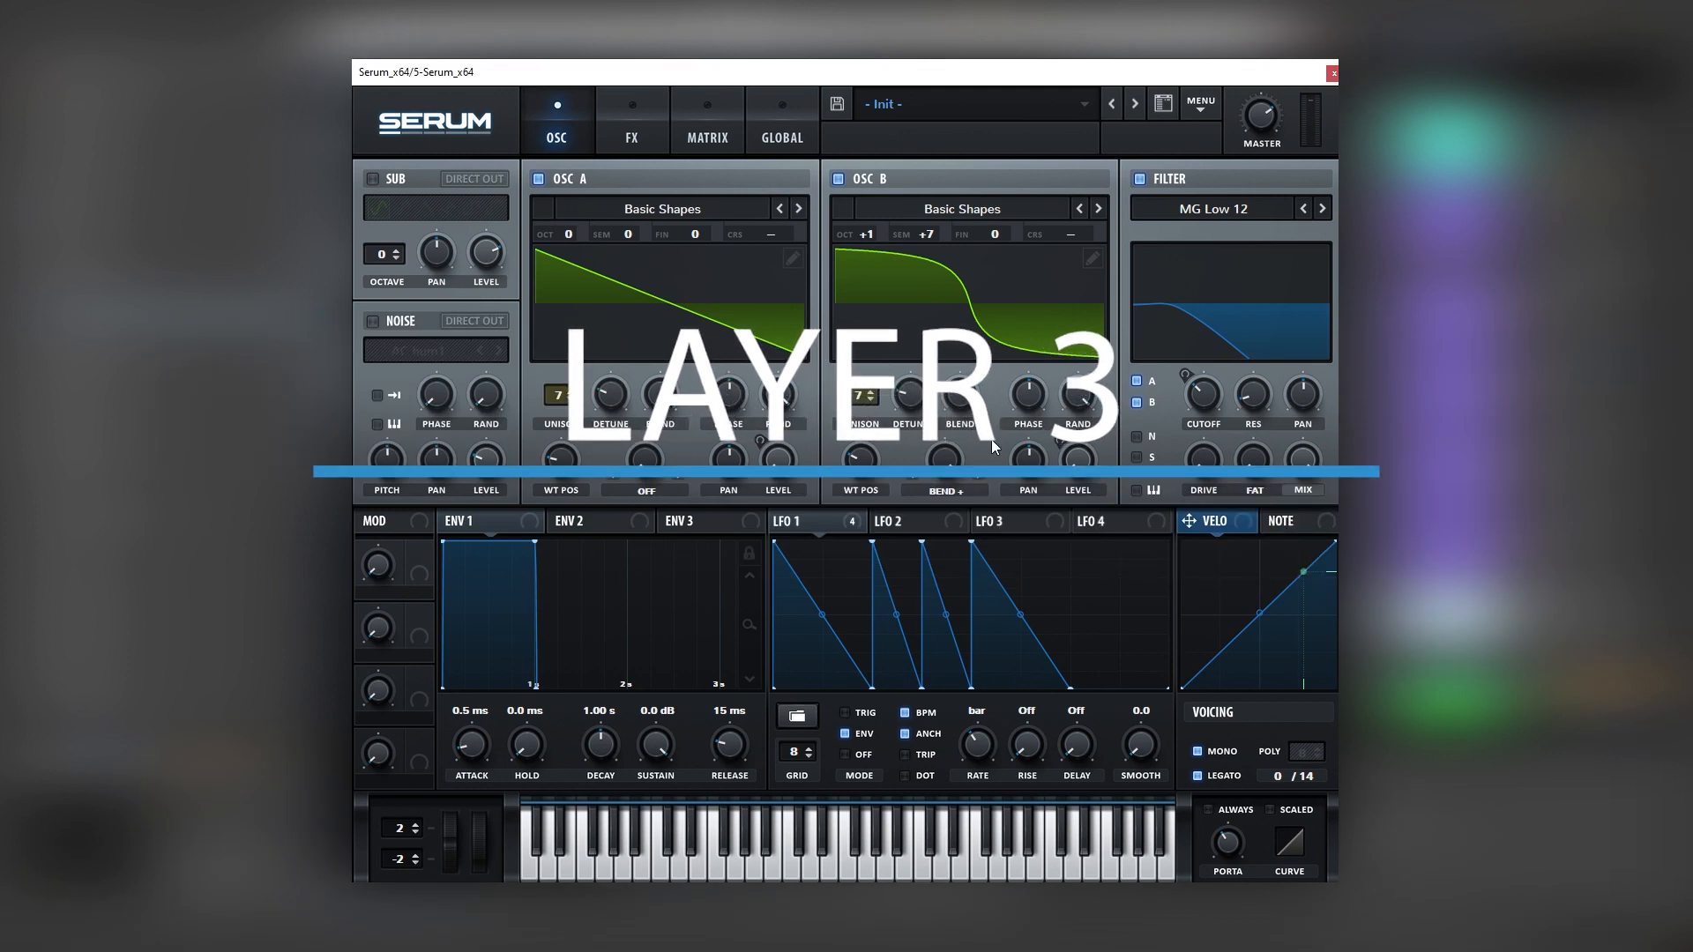
Step: In the third layer, set oscillator A's unison to 16 with more detune and load the Monster 3 [SL] wavetable into oscillator B
left_click_drag(564, 395, 642, 225)
left_click_drag(611, 395, 621, 365)
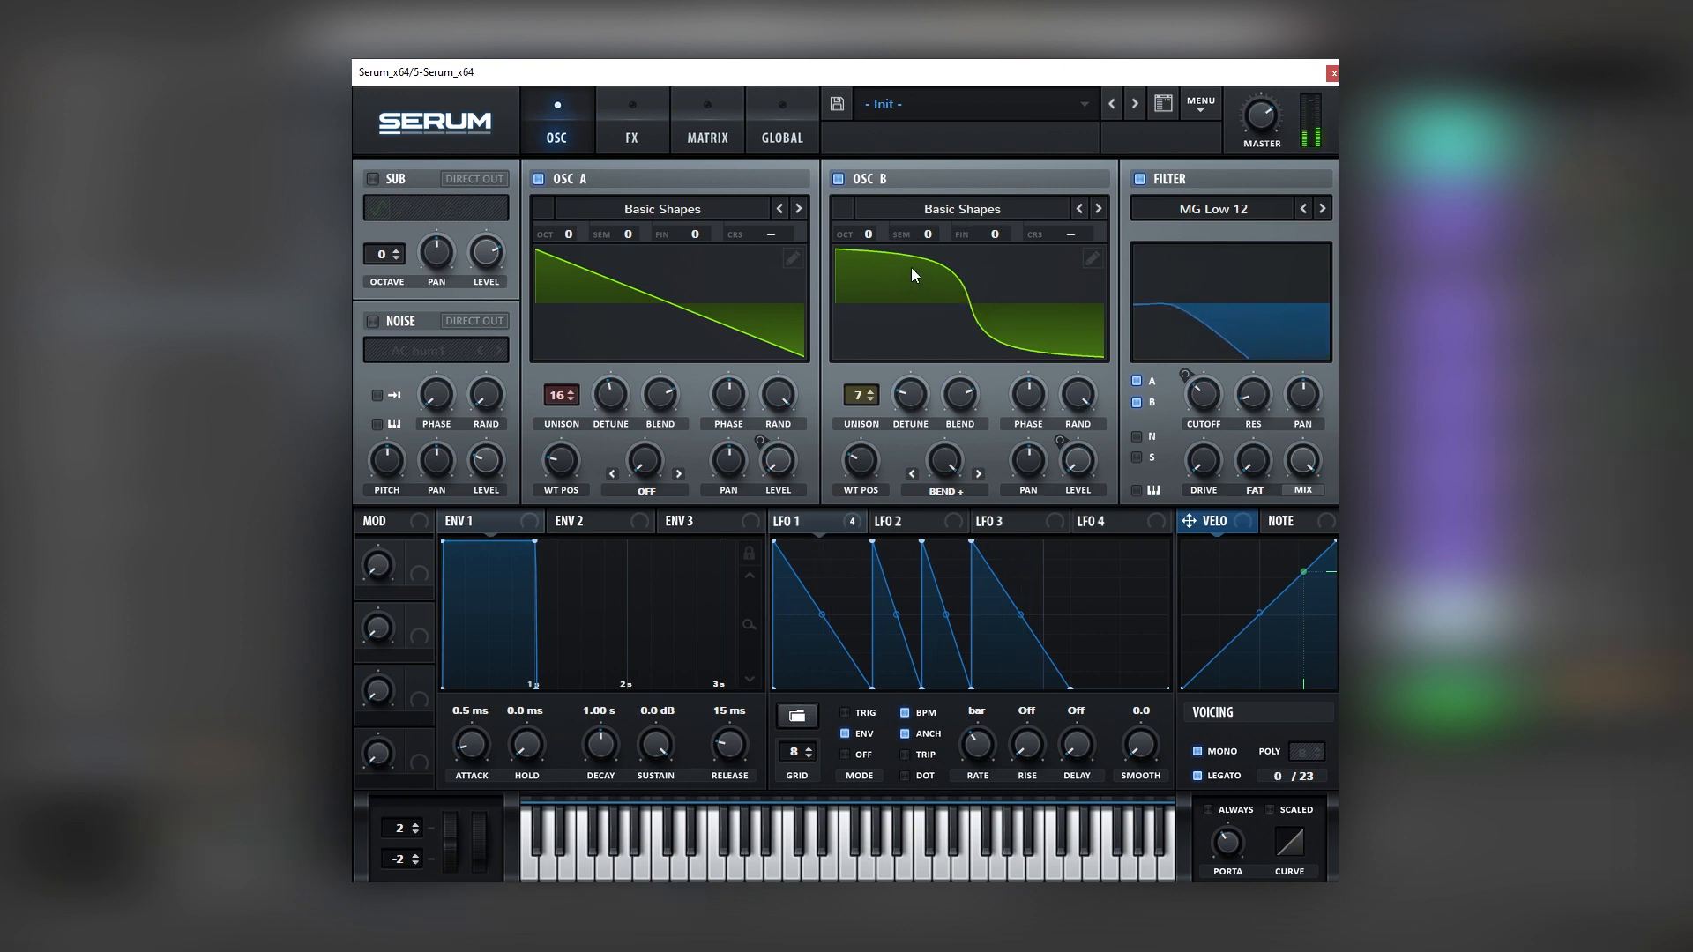
left_click(920, 209)
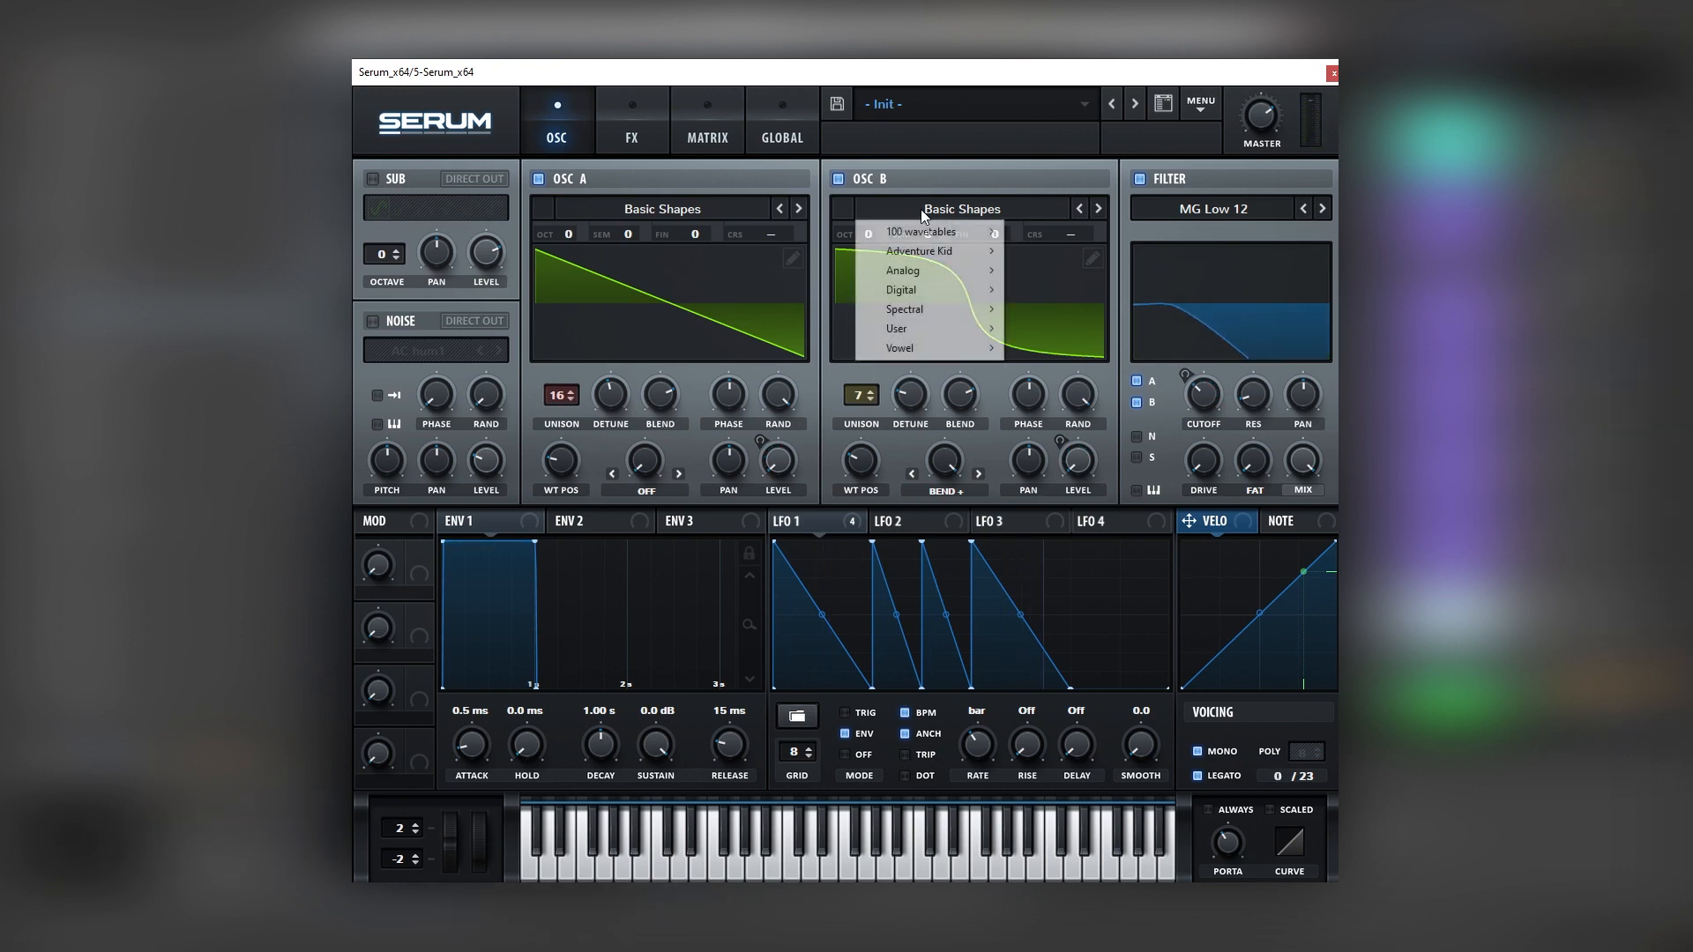
mouse_move(926, 309)
left_click(1083, 458)
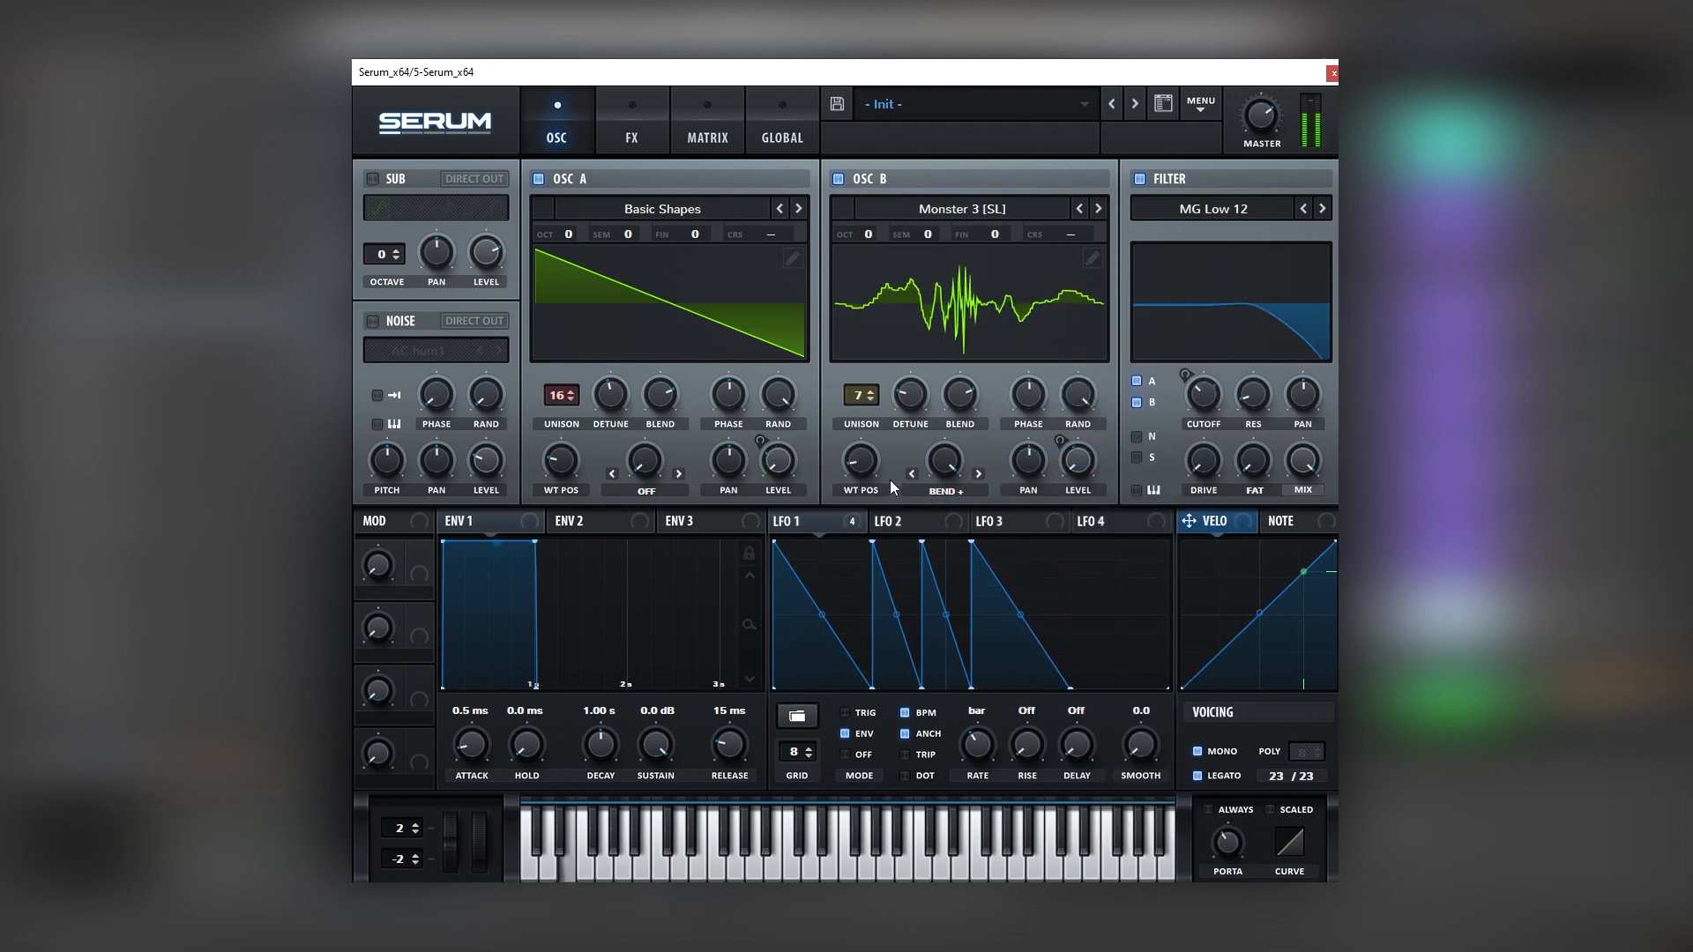
Step: Assign LFO 2 to oscillator B's Bend + warp and reshape the LFO as one concave falling curve at a one-bar rate
left_click(903, 522)
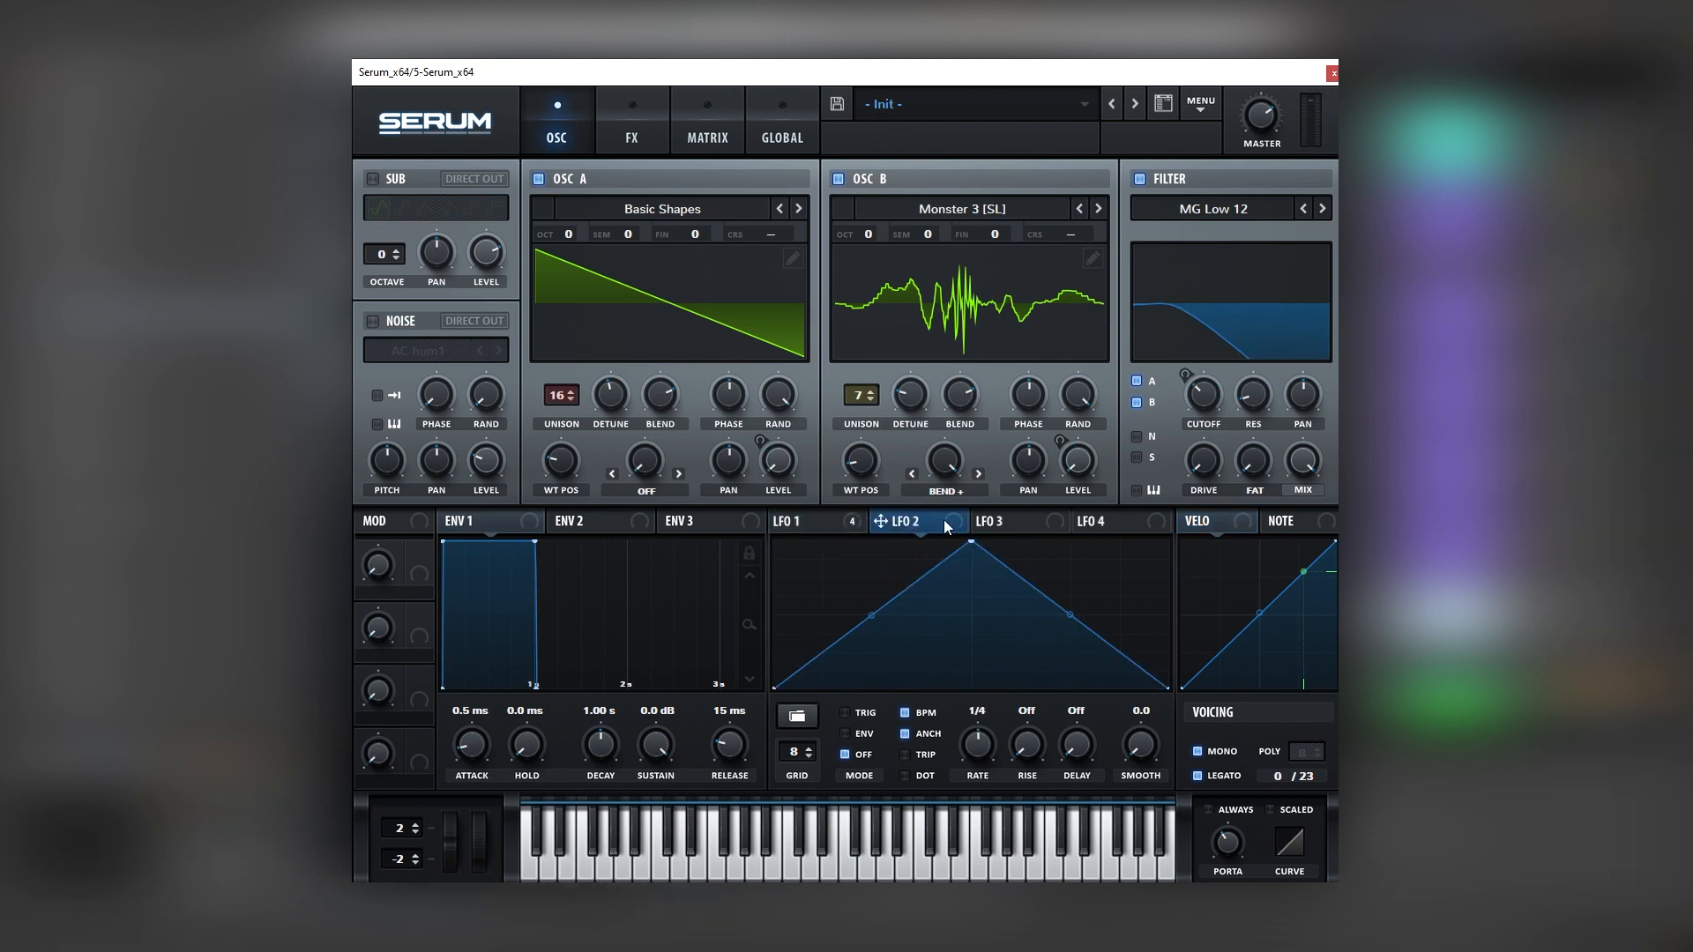
left_click_drag(944, 520, 881, 603)
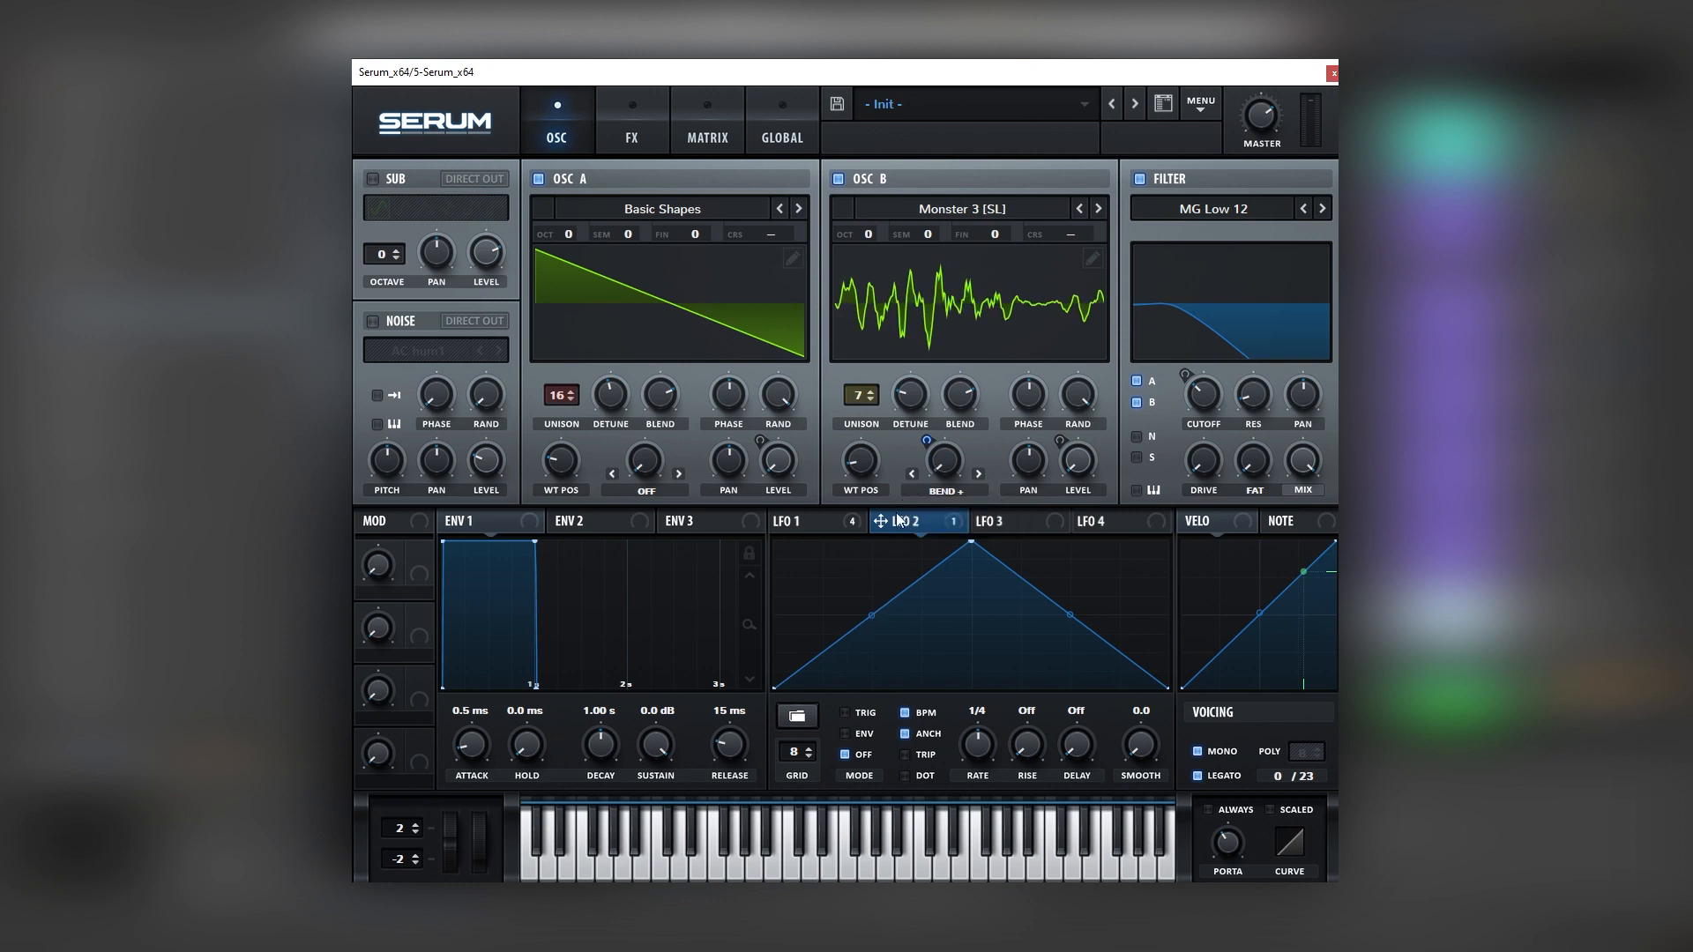
left_click_drag(929, 442, 1007, 271)
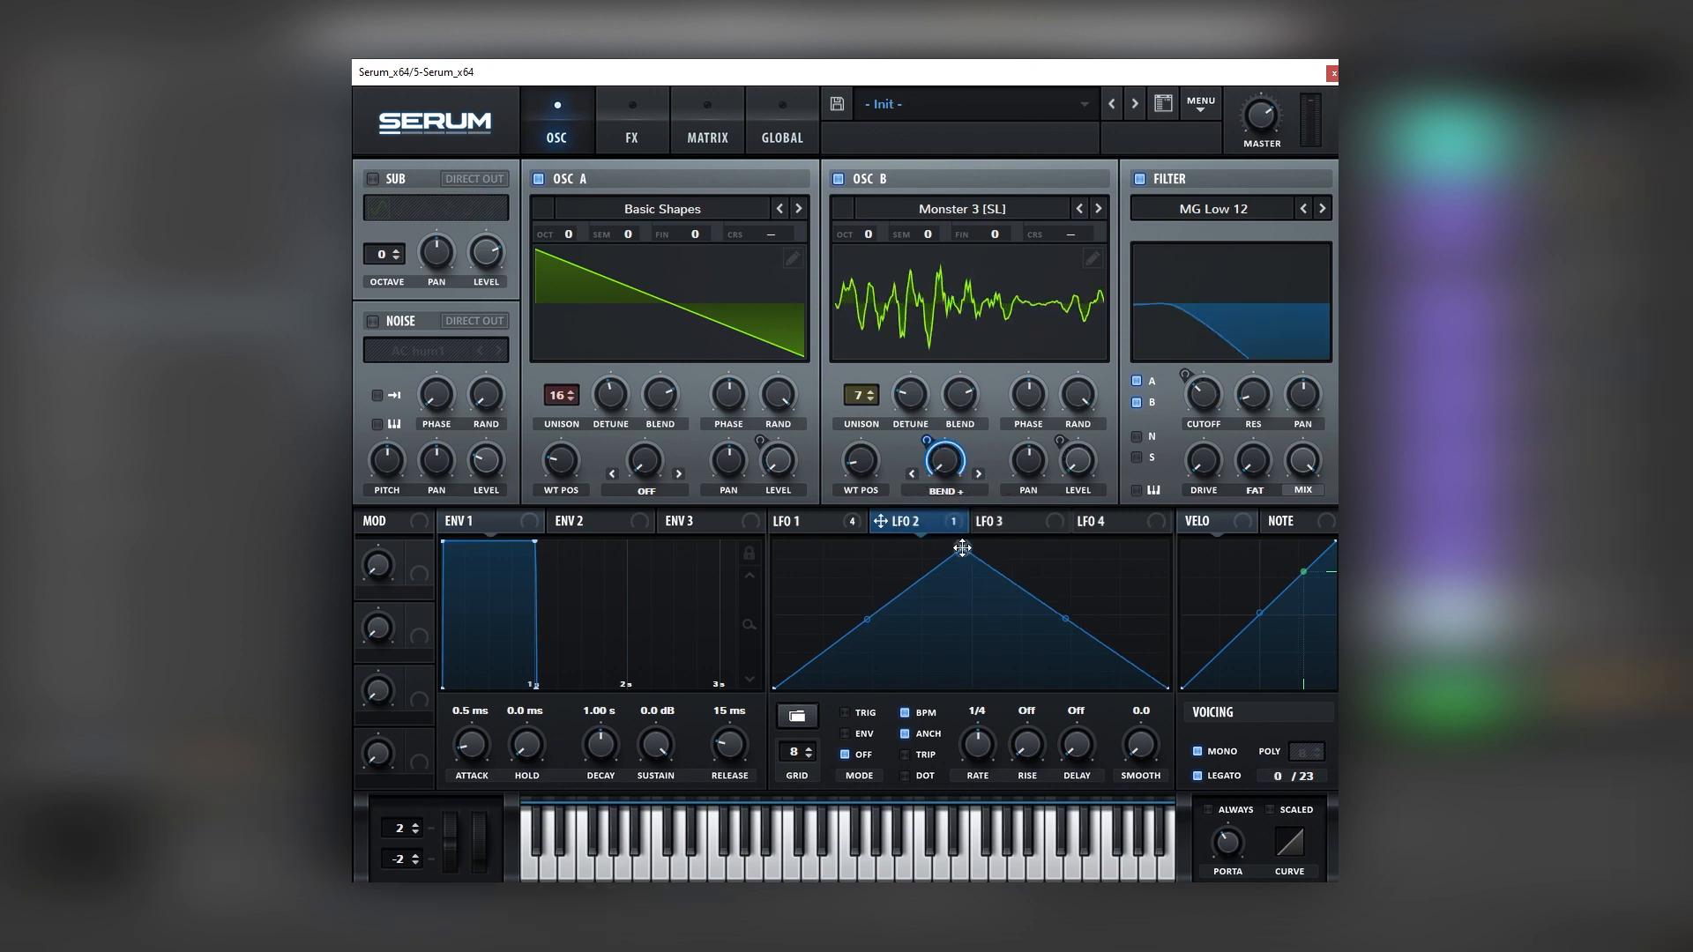
left_click_drag(964, 548, 788, 544)
left_click_drag(974, 619, 974, 644)
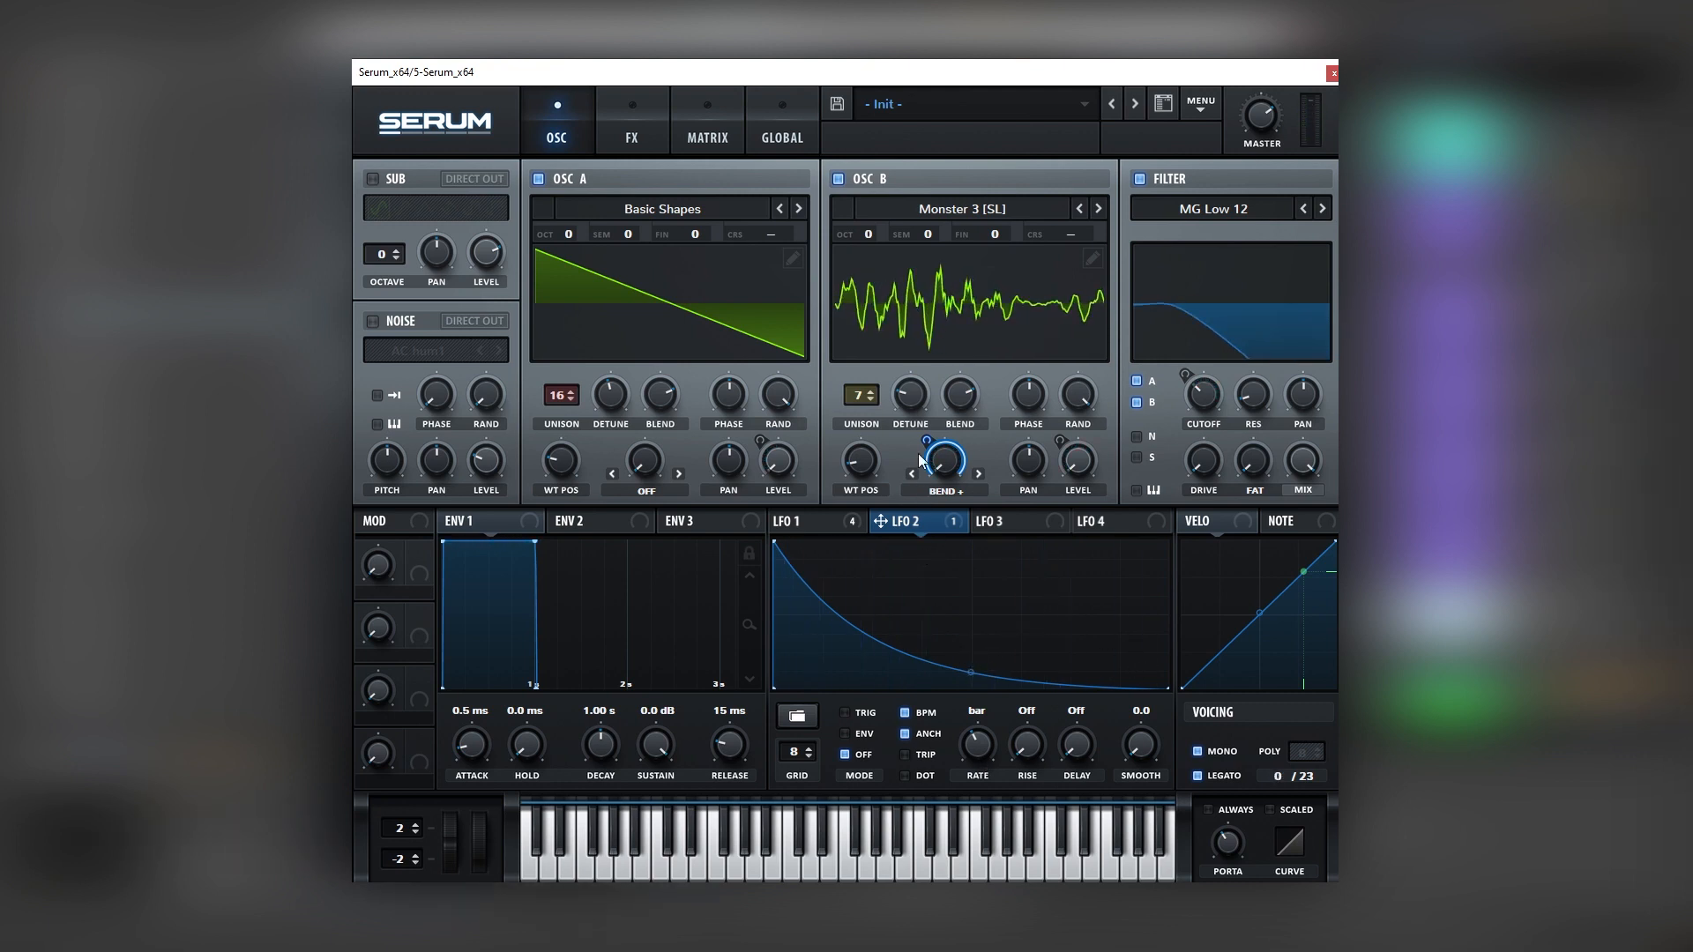
Step: Reduce LFO 2's modulation of oscillator B's warp to about 33 and add a small LFO 2 modulation to its wavetable position
left_click_drag(927, 446, 928, 473)
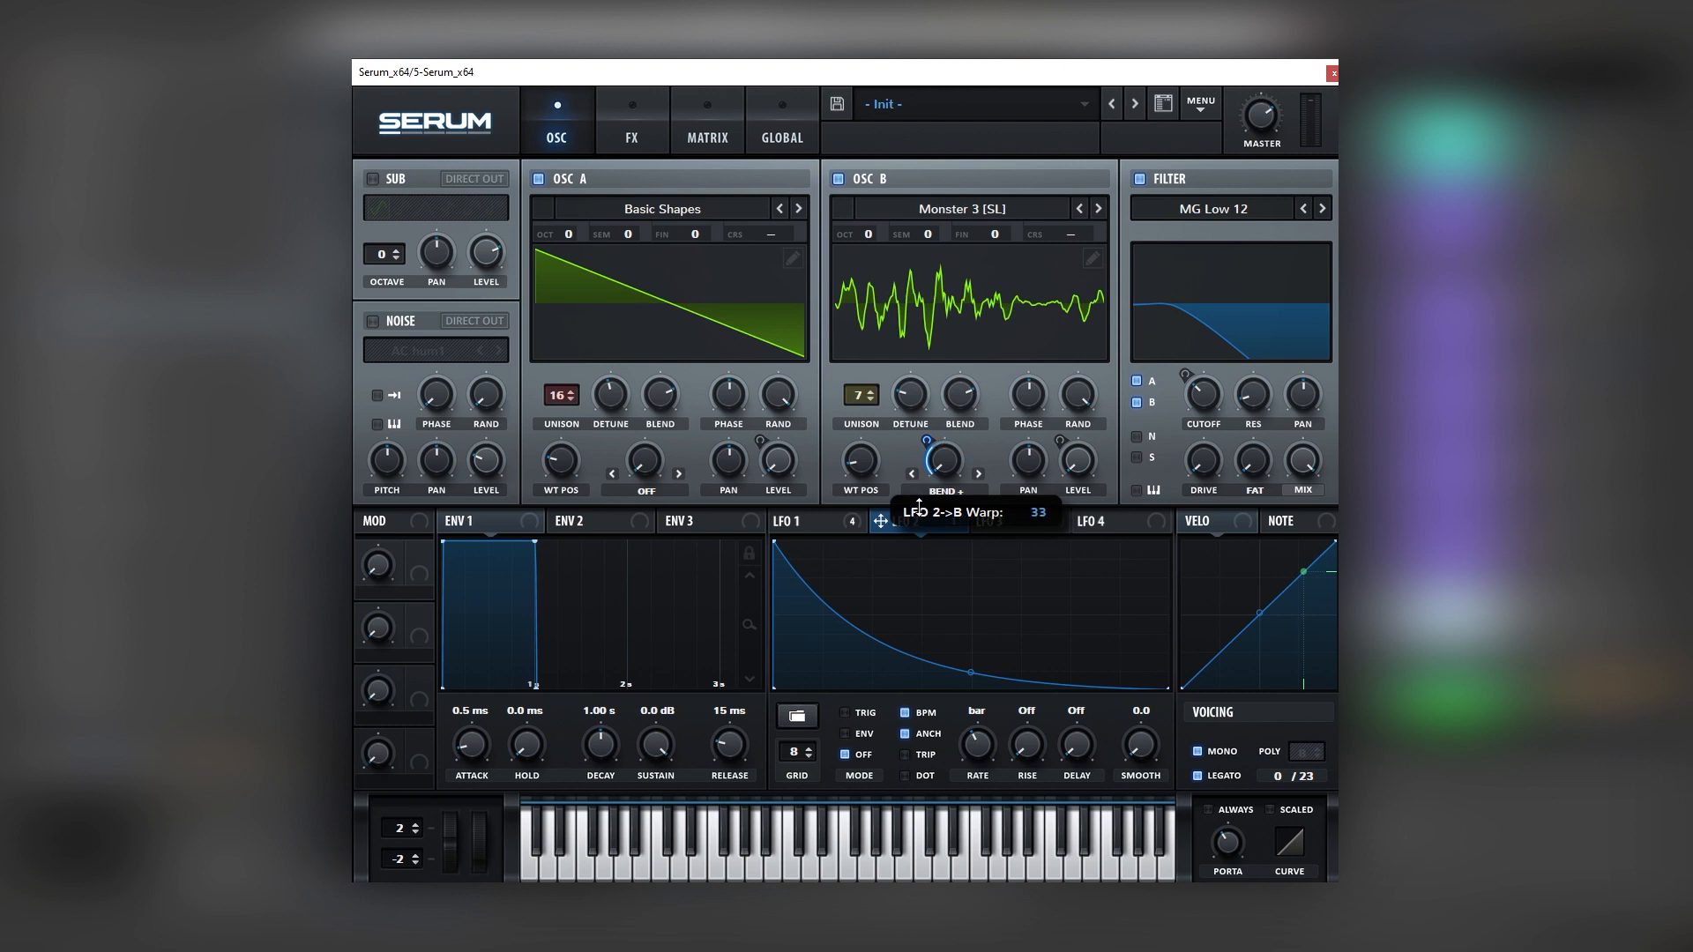
left_click_drag(918, 511, 917, 512)
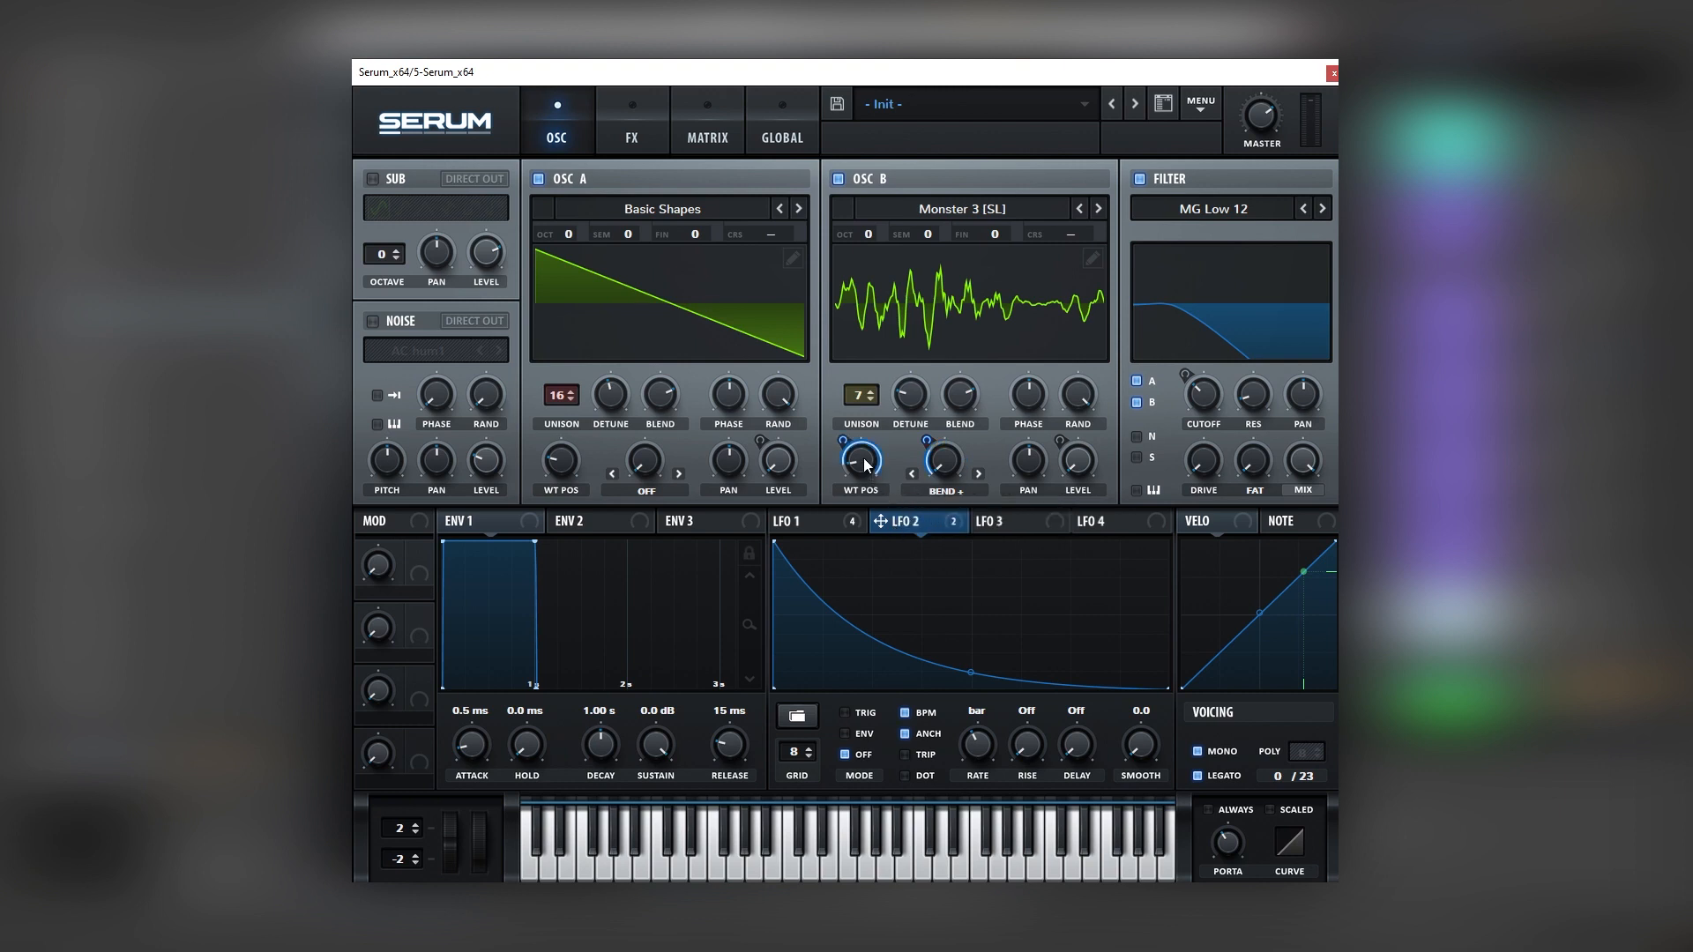
left_click_drag(842, 441, 839, 509)
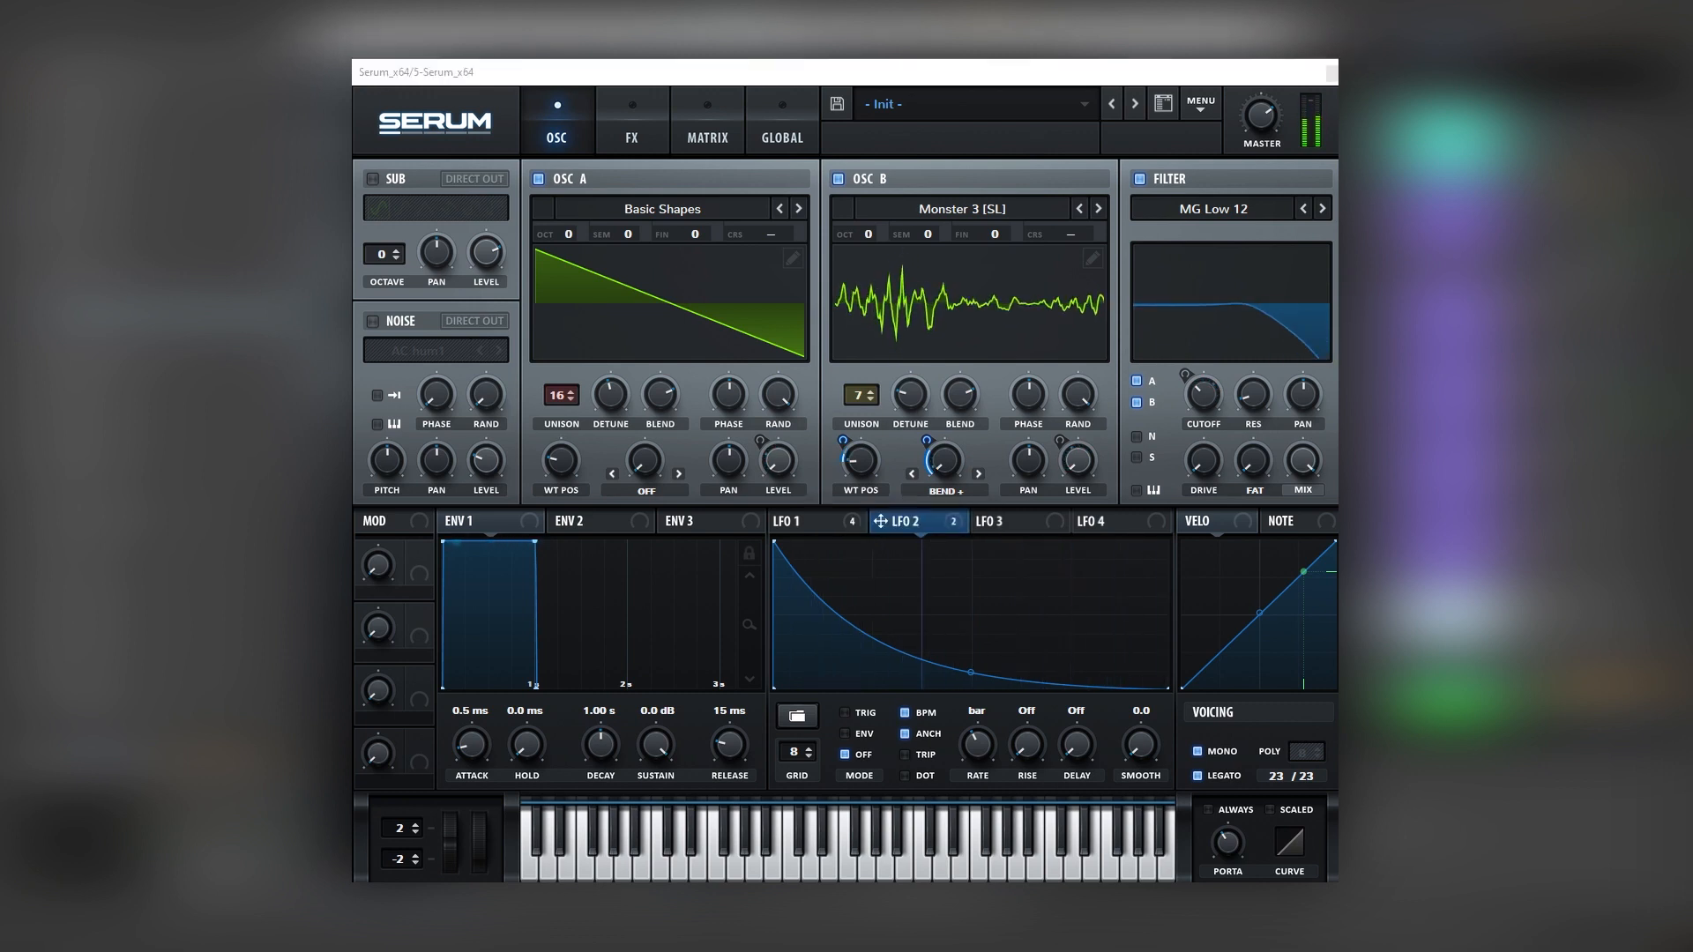
Step: Remove LFO 1's modulation from oscillator B's level and set oscillator A's warp mode to FM (from B) with a raised amount
right_click(1069, 454)
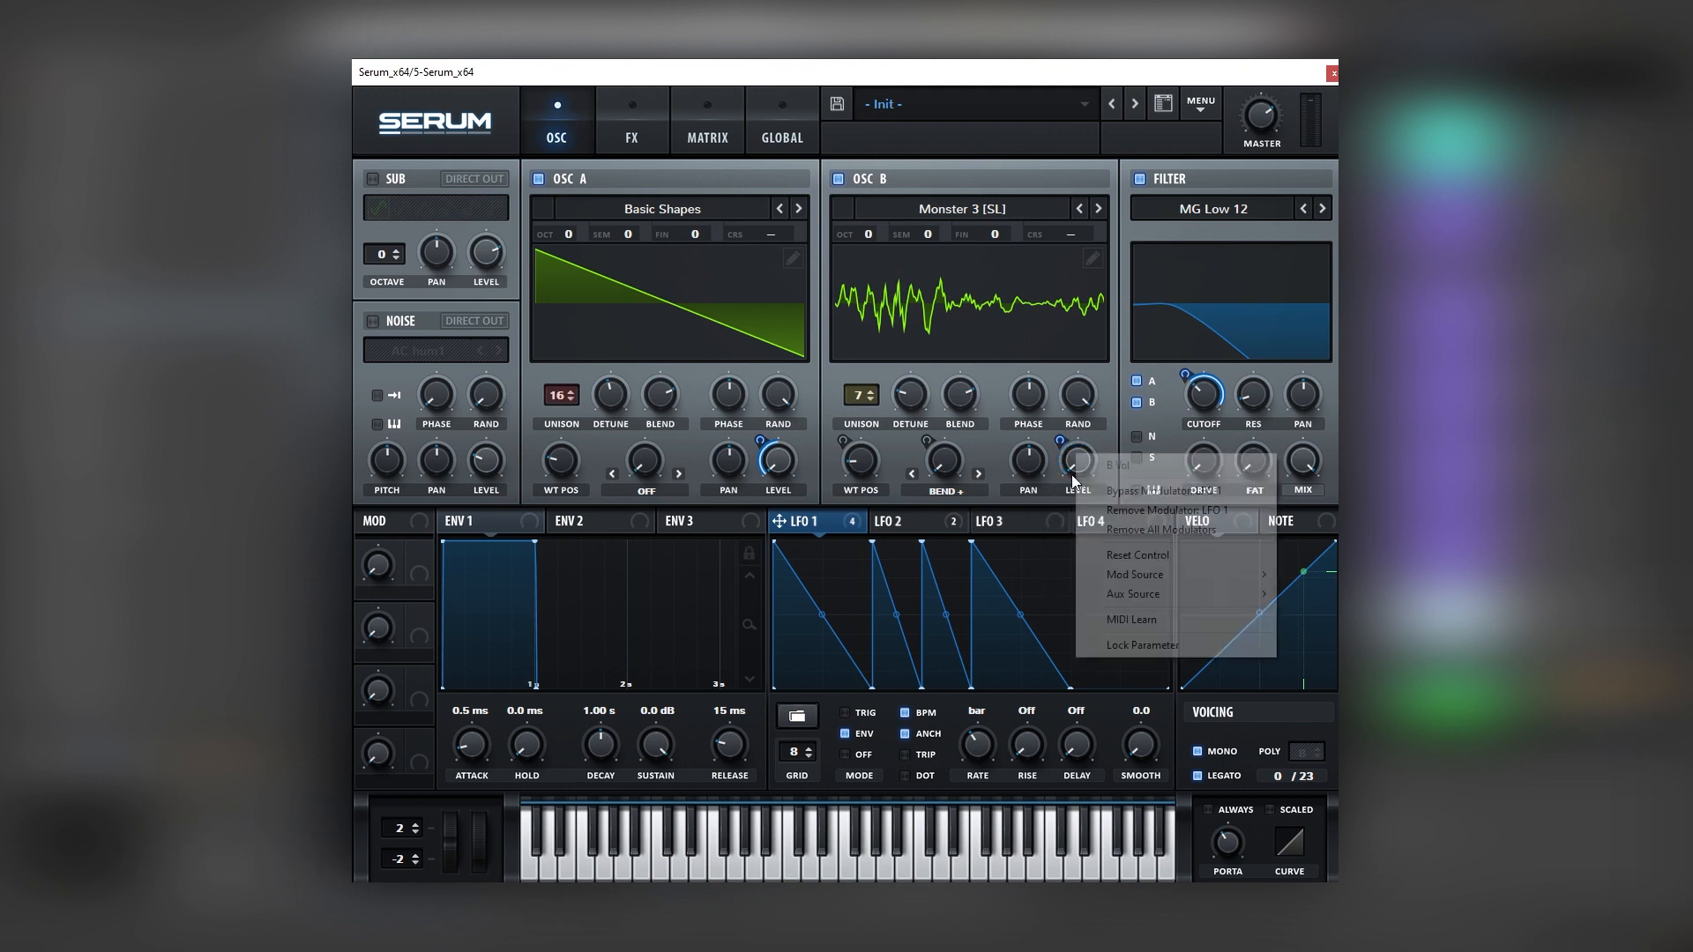
left_click(1146, 526)
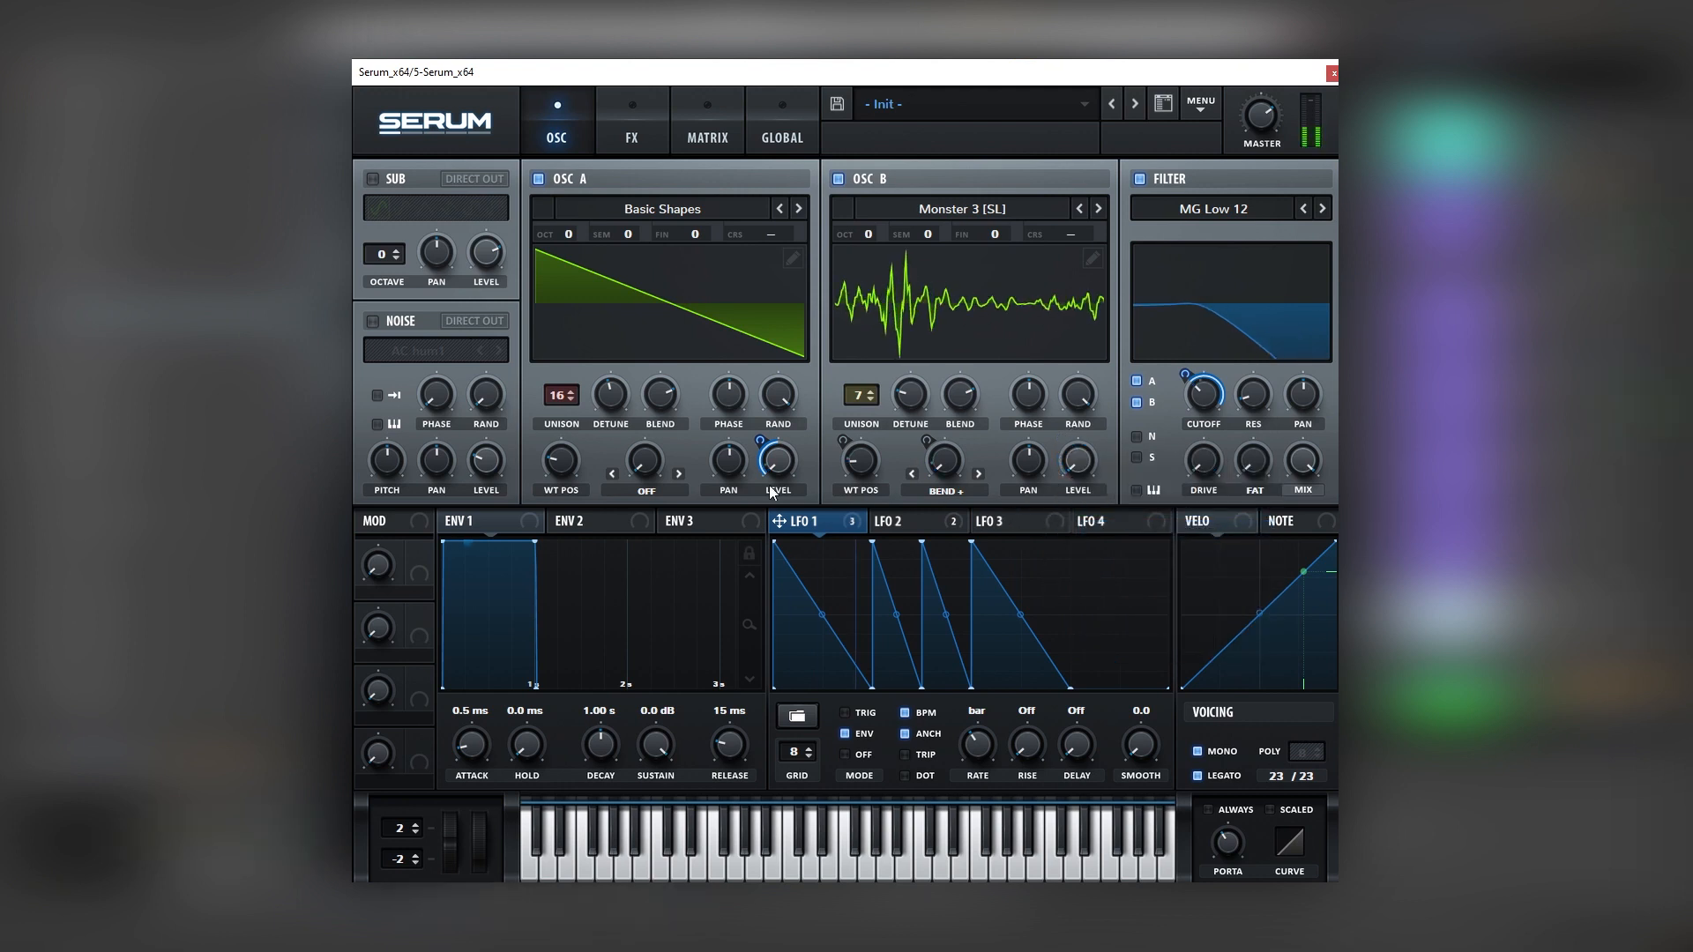
left_click(653, 490)
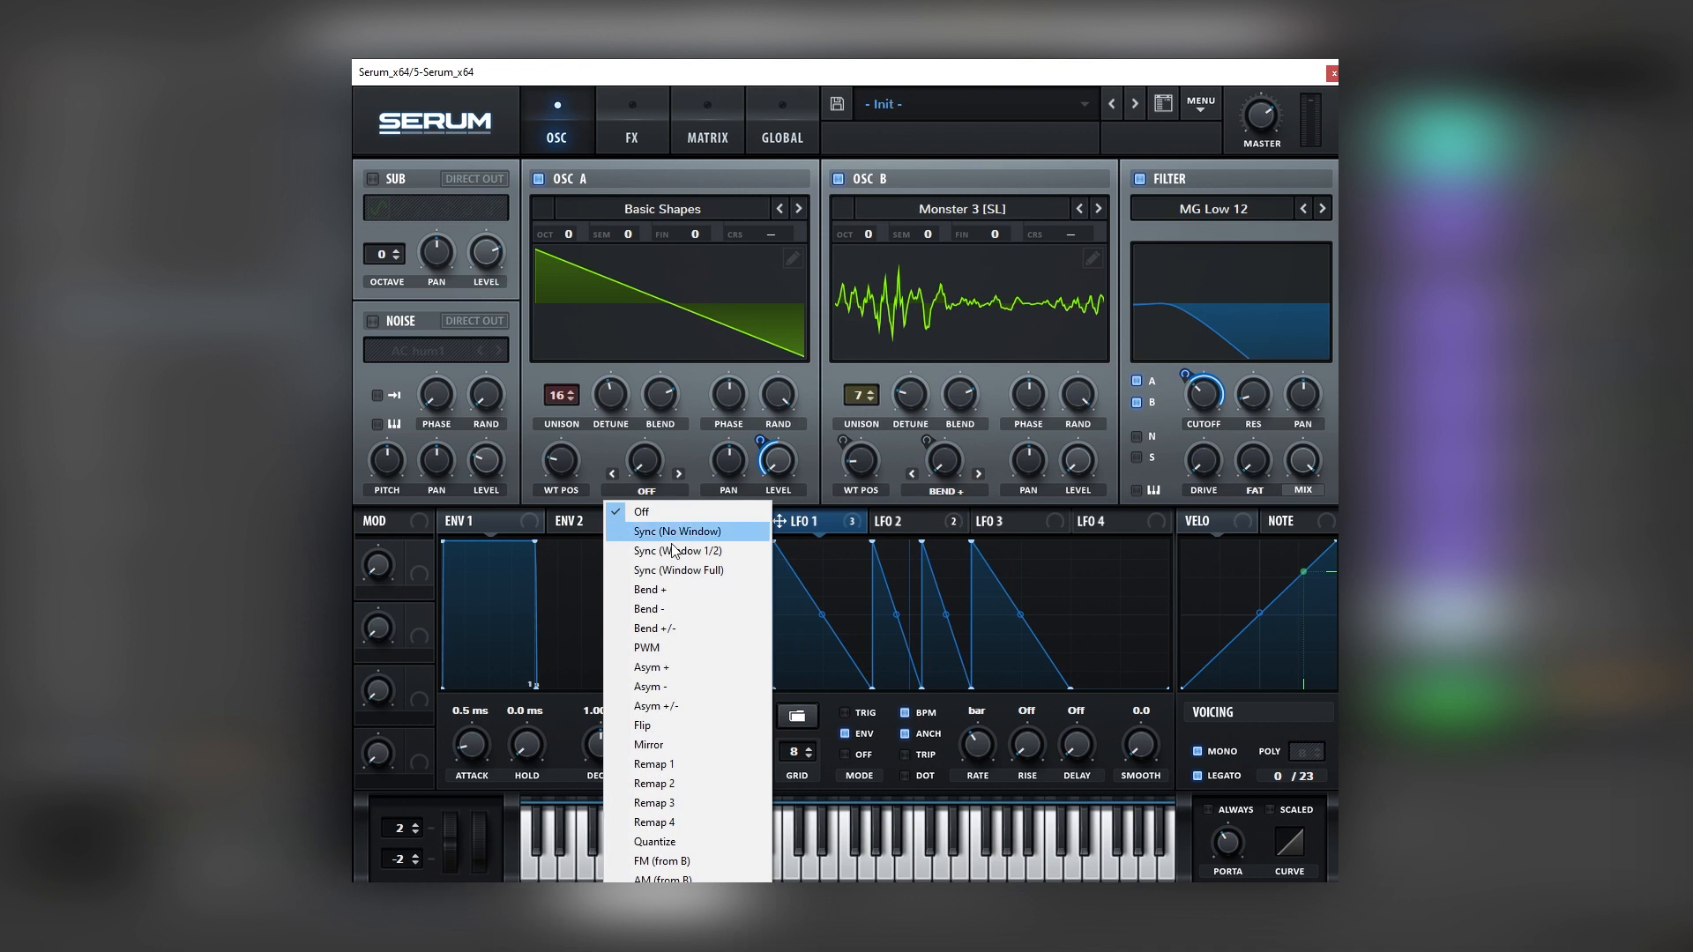
left_click(684, 861)
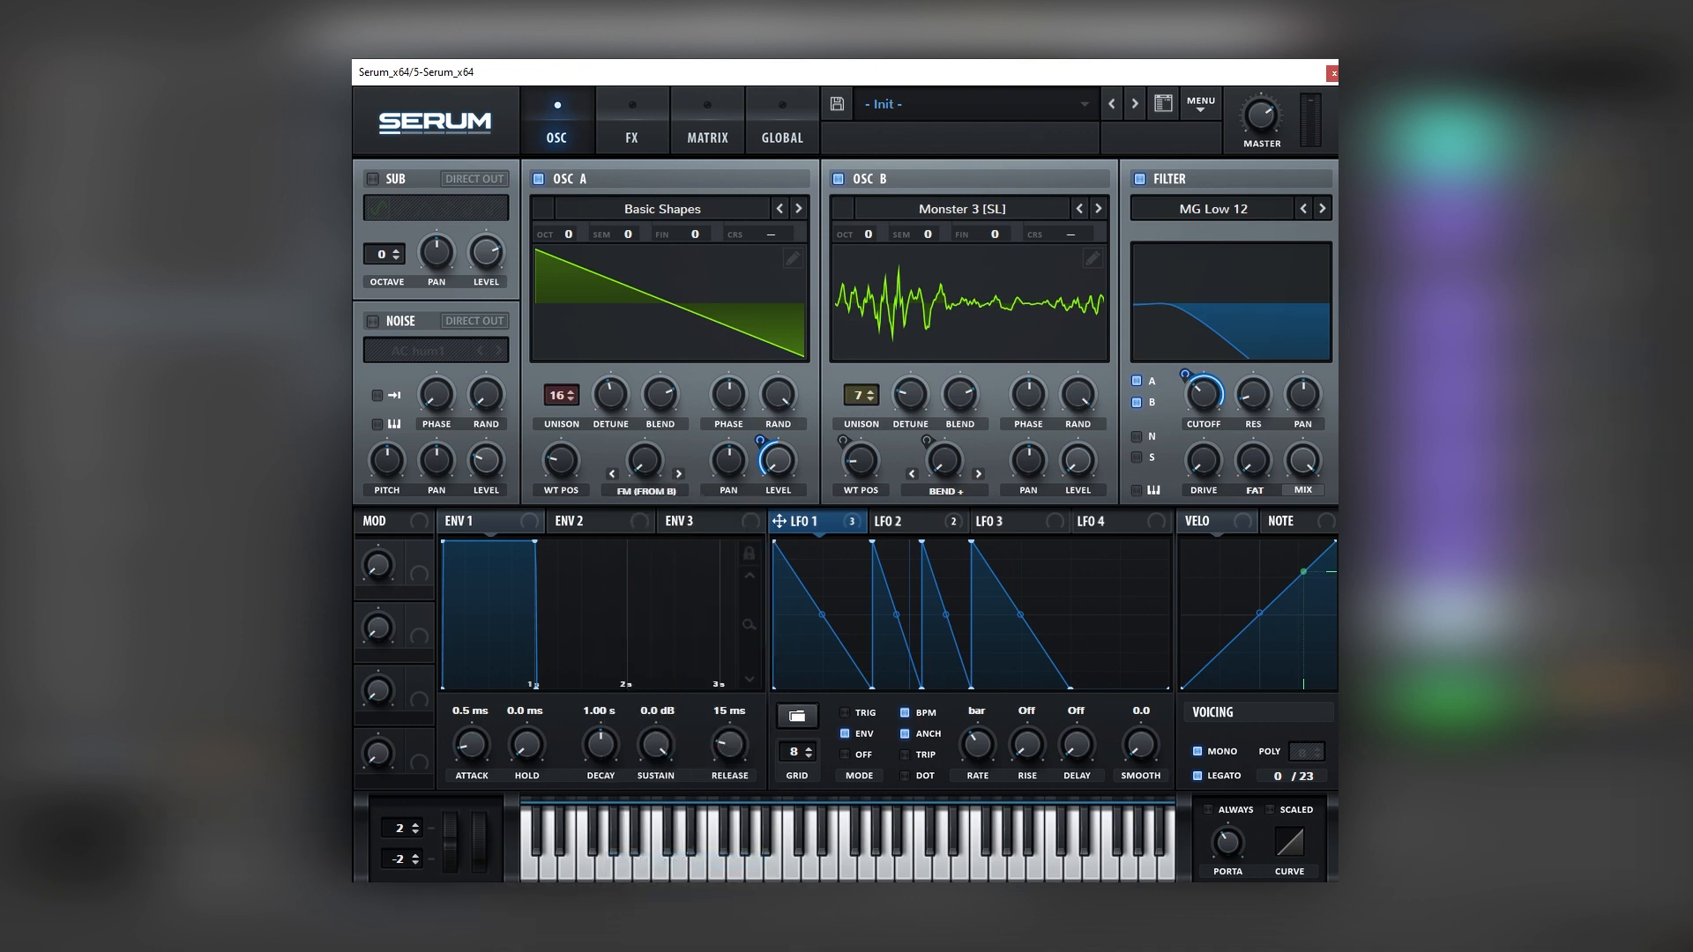
left_click_drag(636, 460, 657, 395)
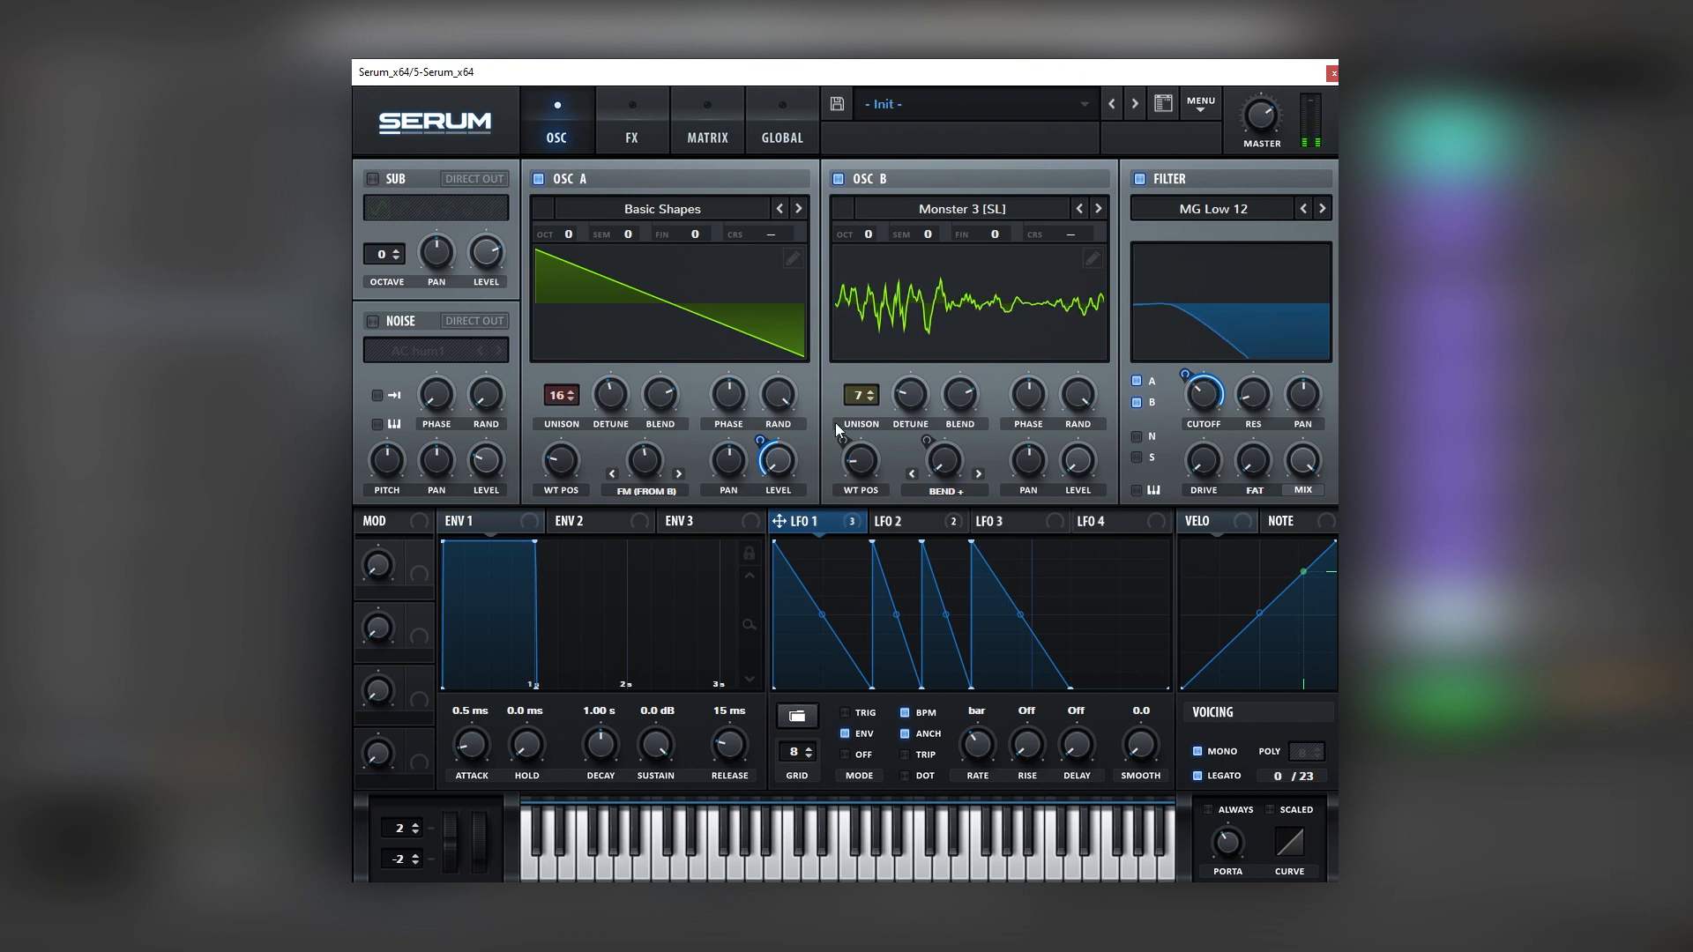
Step: Set oscillator B's unison to 16 with more detune and modulate oscillator A's FM (from B) warp slightly with LFO 2
left_click_drag(852, 402, 916, 377)
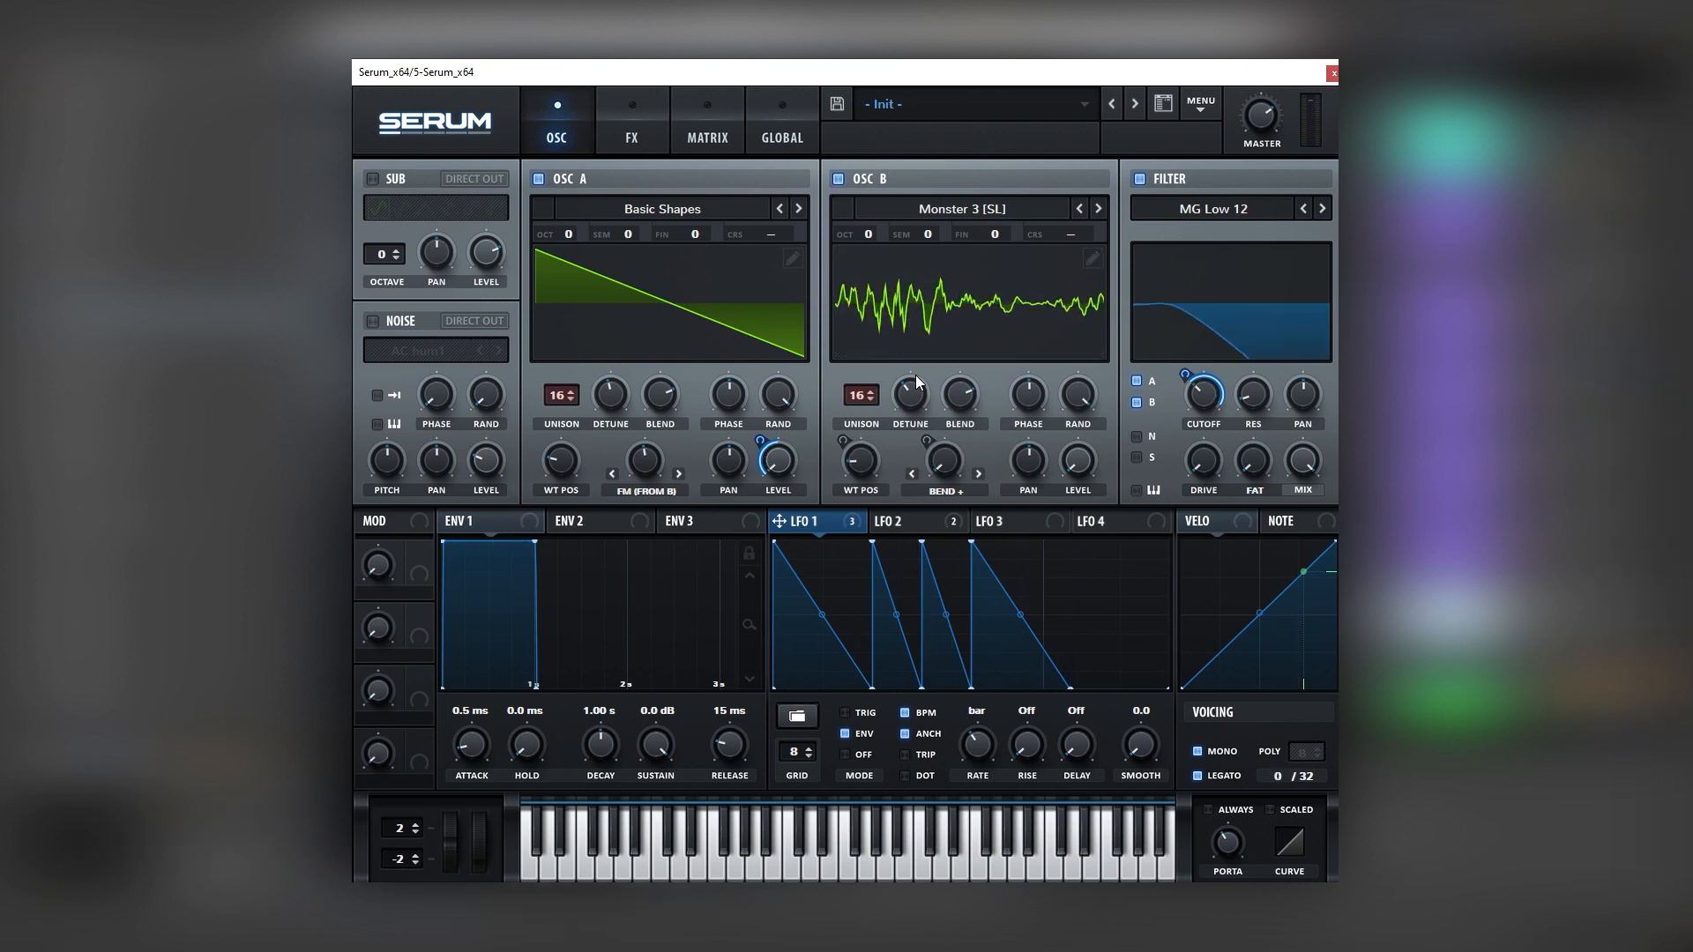
left_click(945, 529)
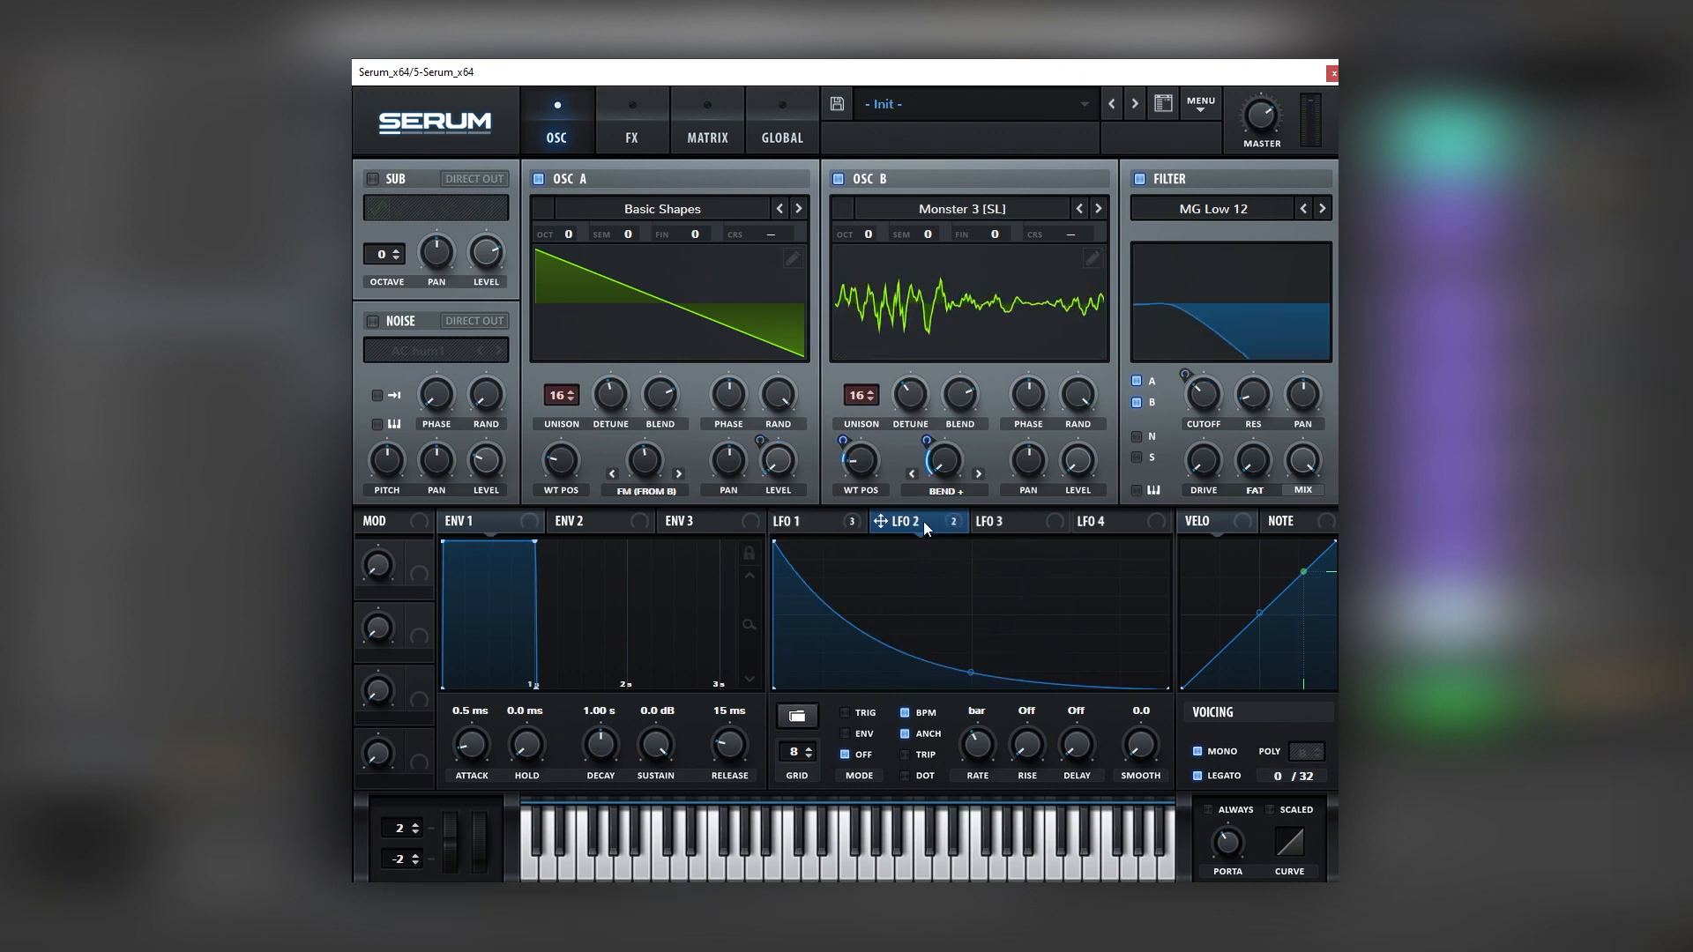
left_click_drag(649, 458, 649, 457)
left_click_drag(627, 441, 614, 475)
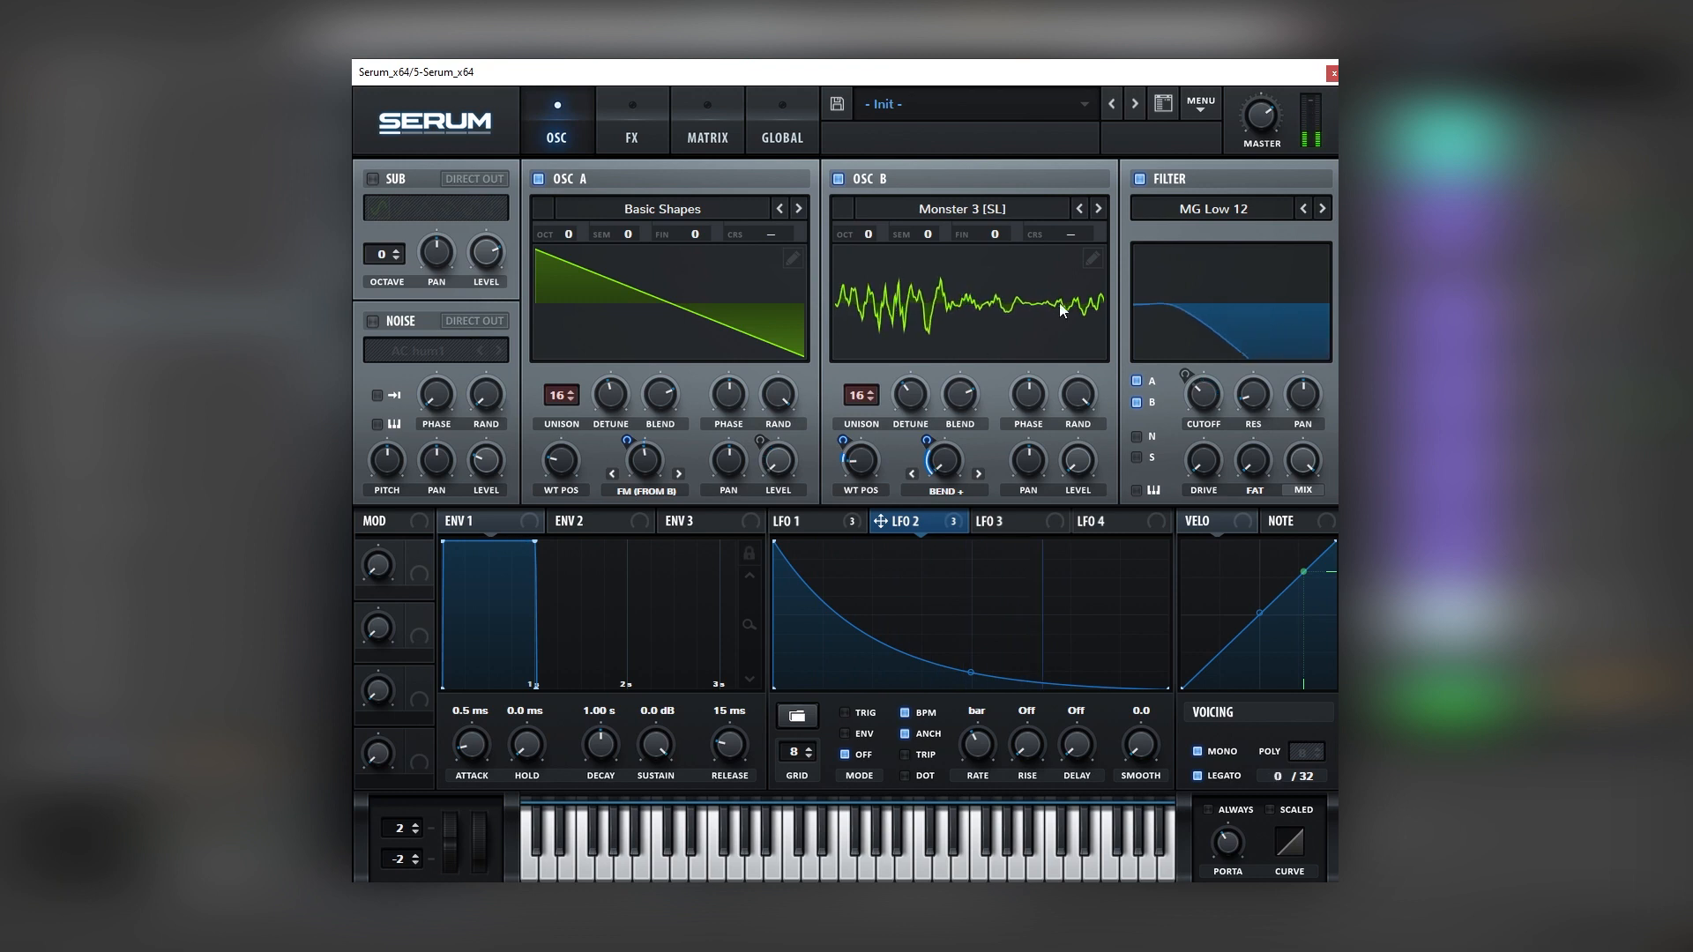
Step: Try oscillator B's neighbouring Monster wavetables, raise the wavetable position, and load Monster 5 [SL]
left_click(1098, 208)
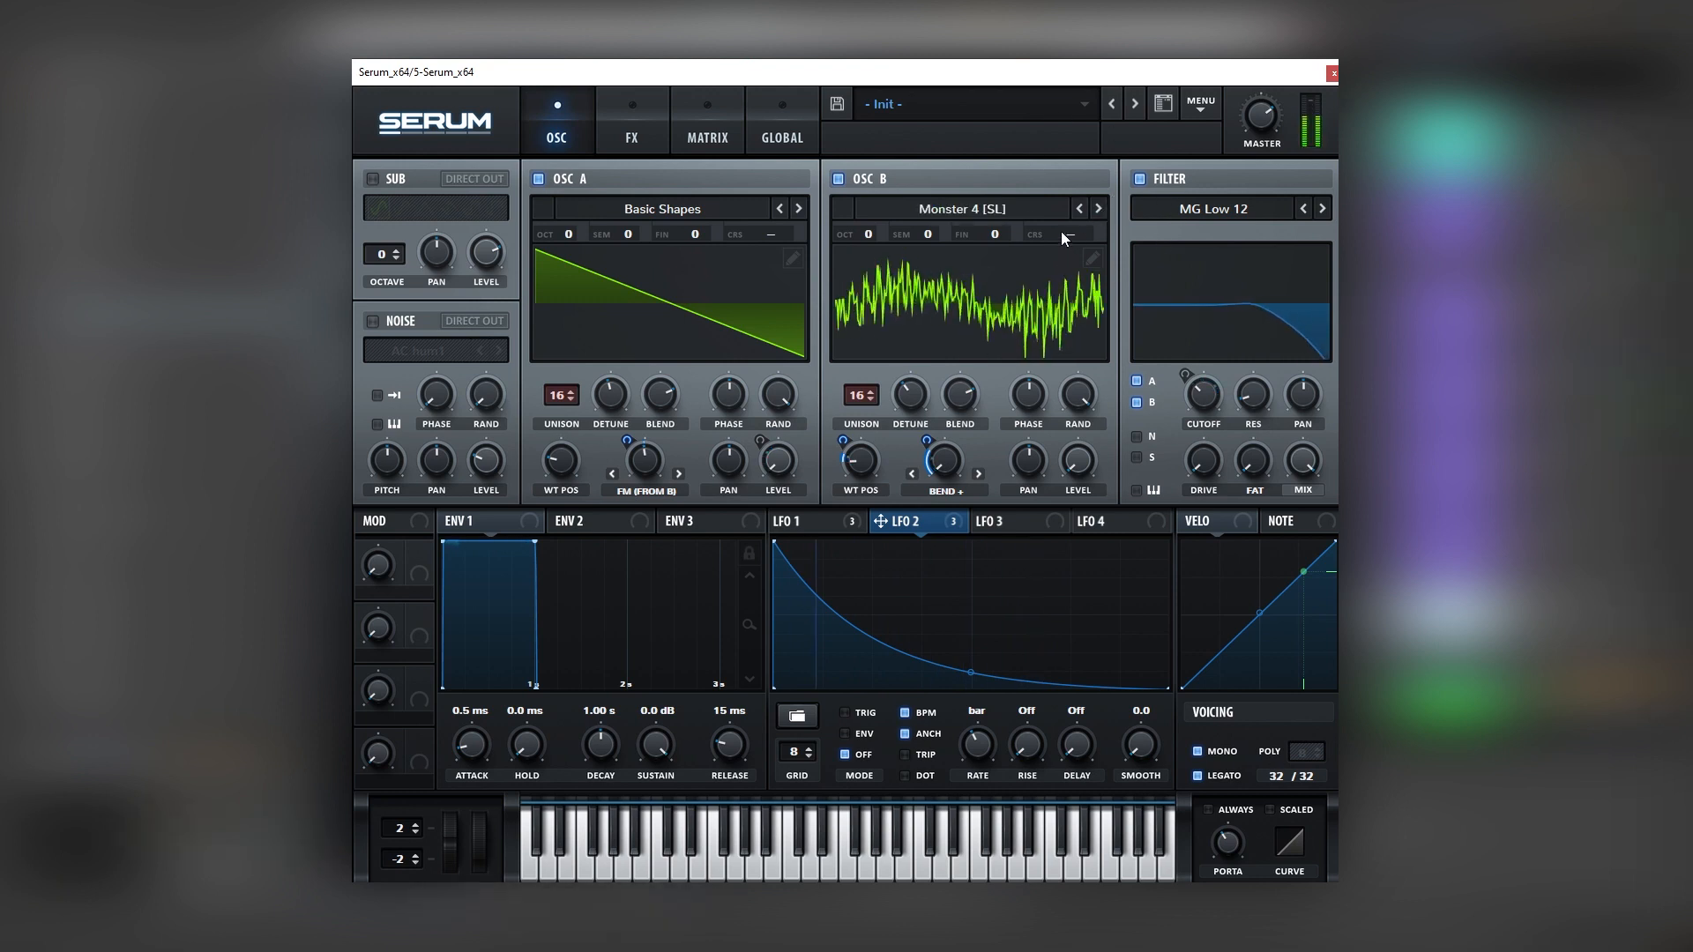
left_click(1077, 208)
left_click(1078, 208)
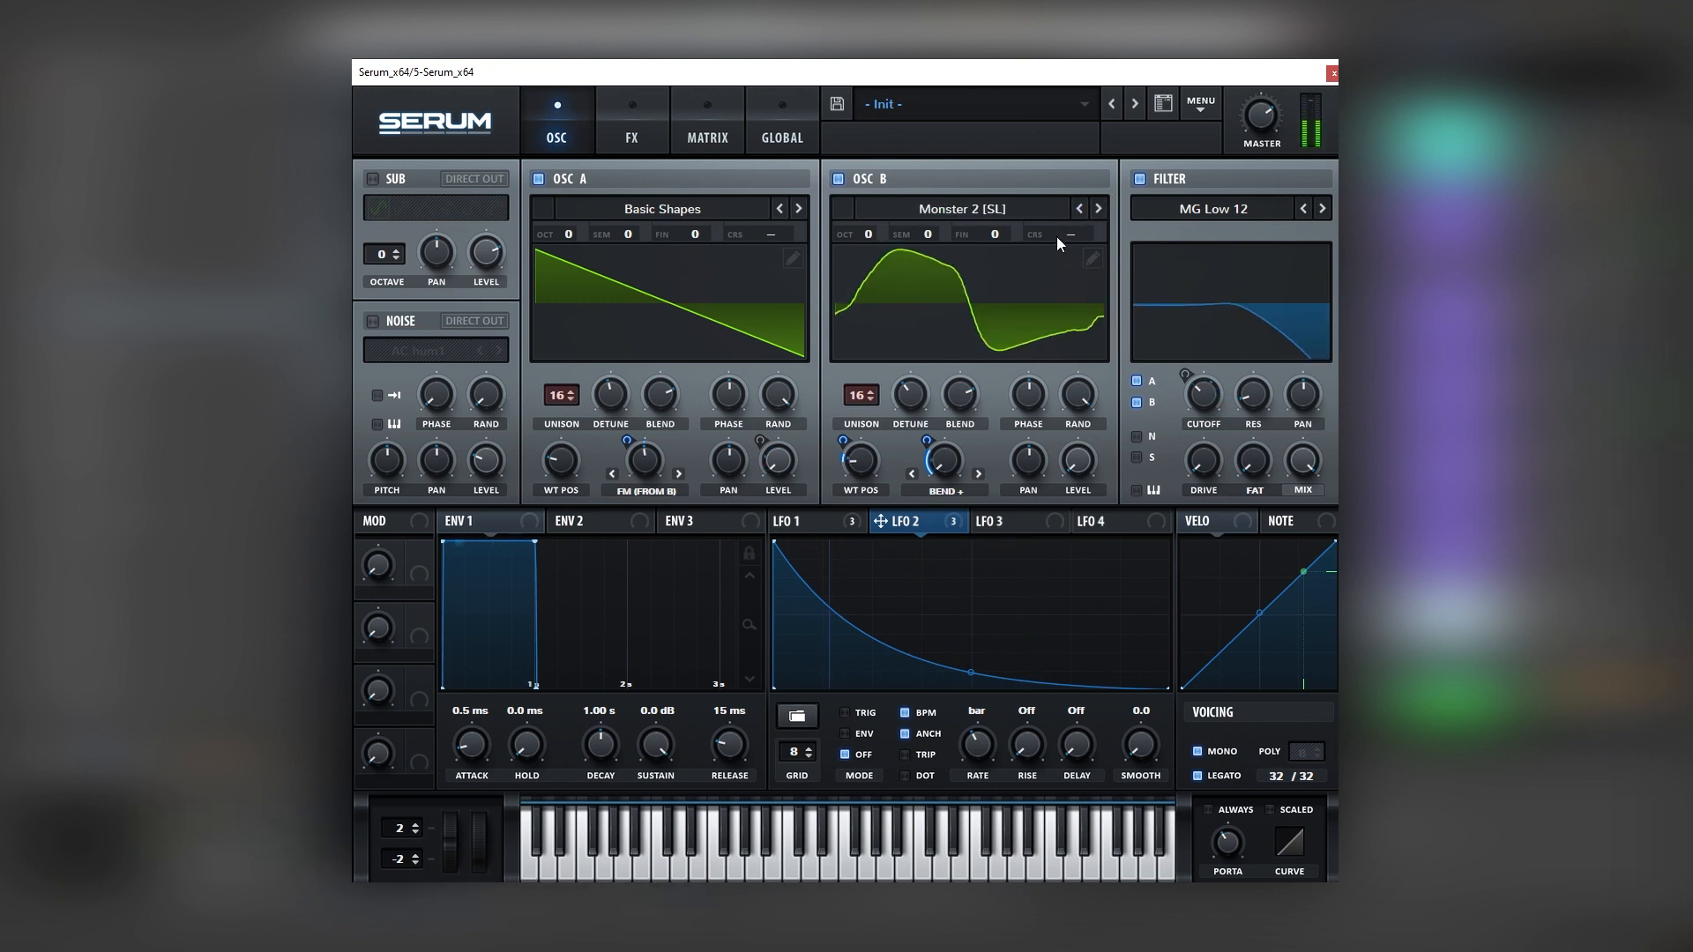
left_click(1098, 208)
mouse_move(886, 433)
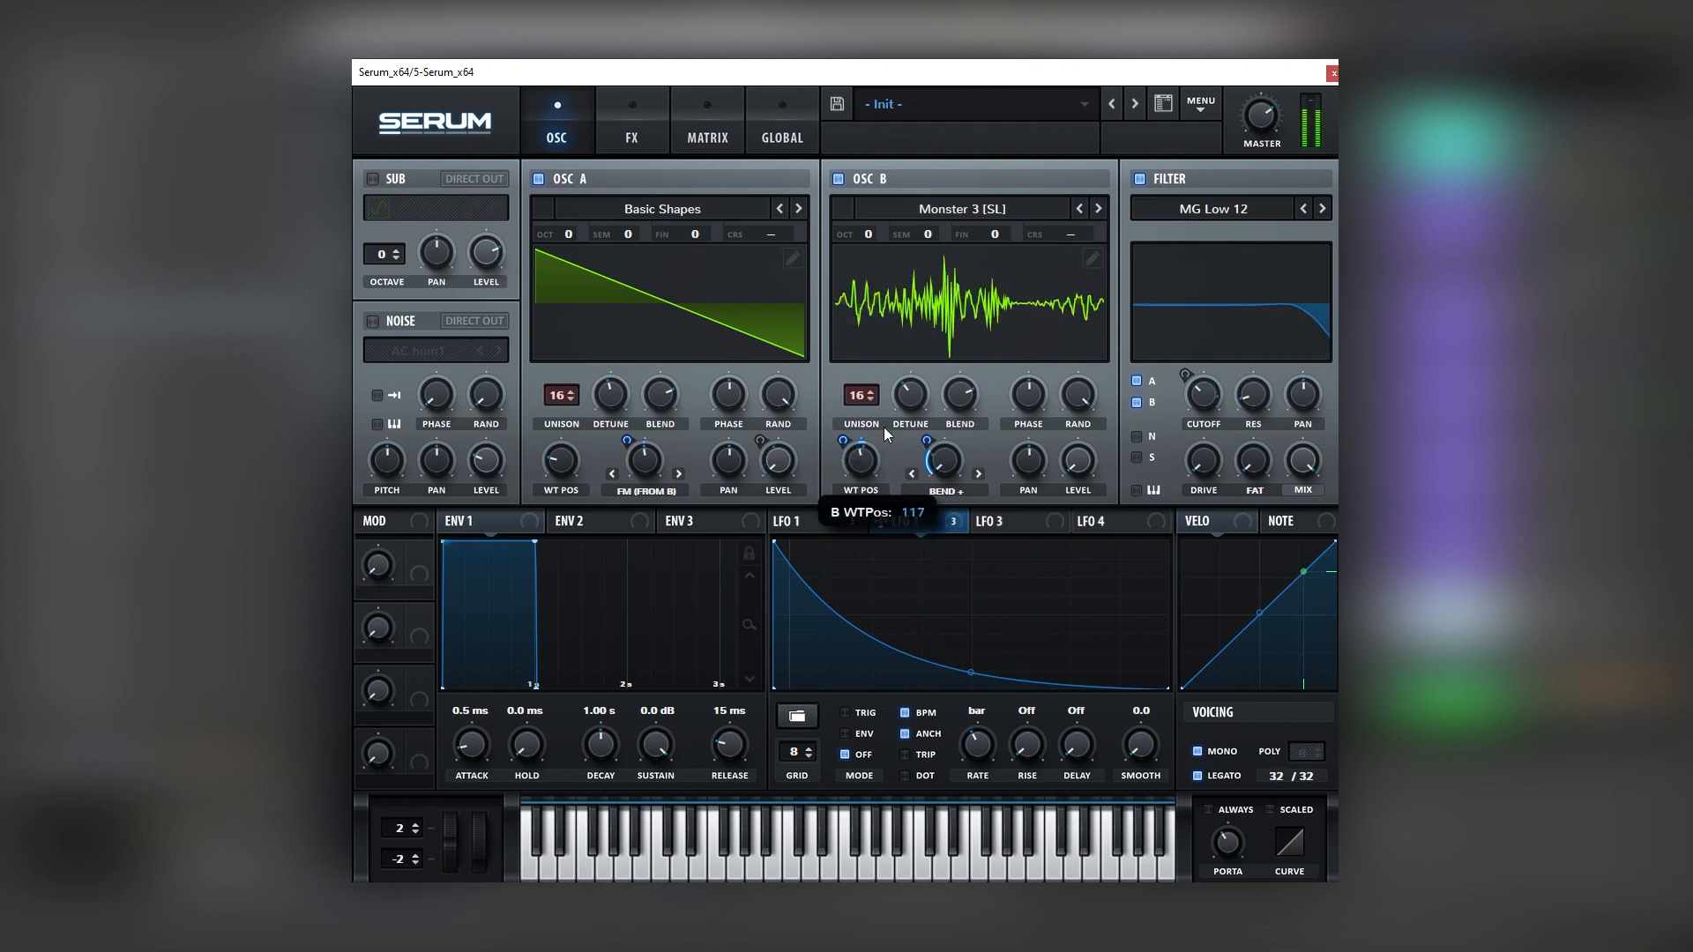
left_click(1098, 208)
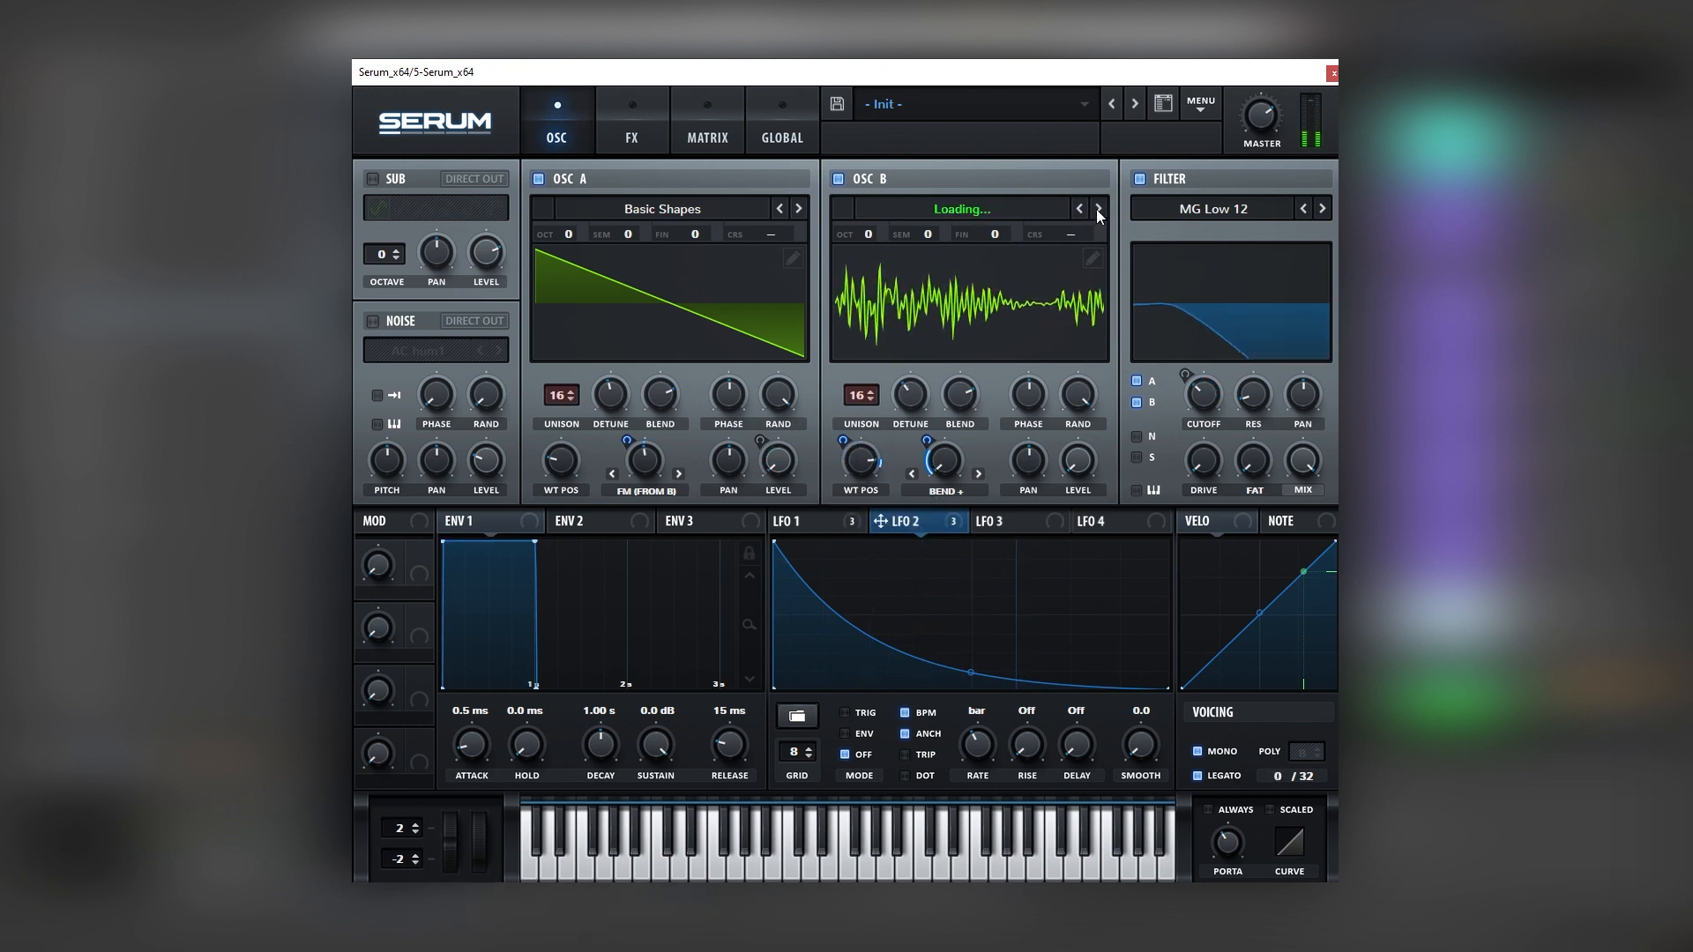
left_click(1098, 208)
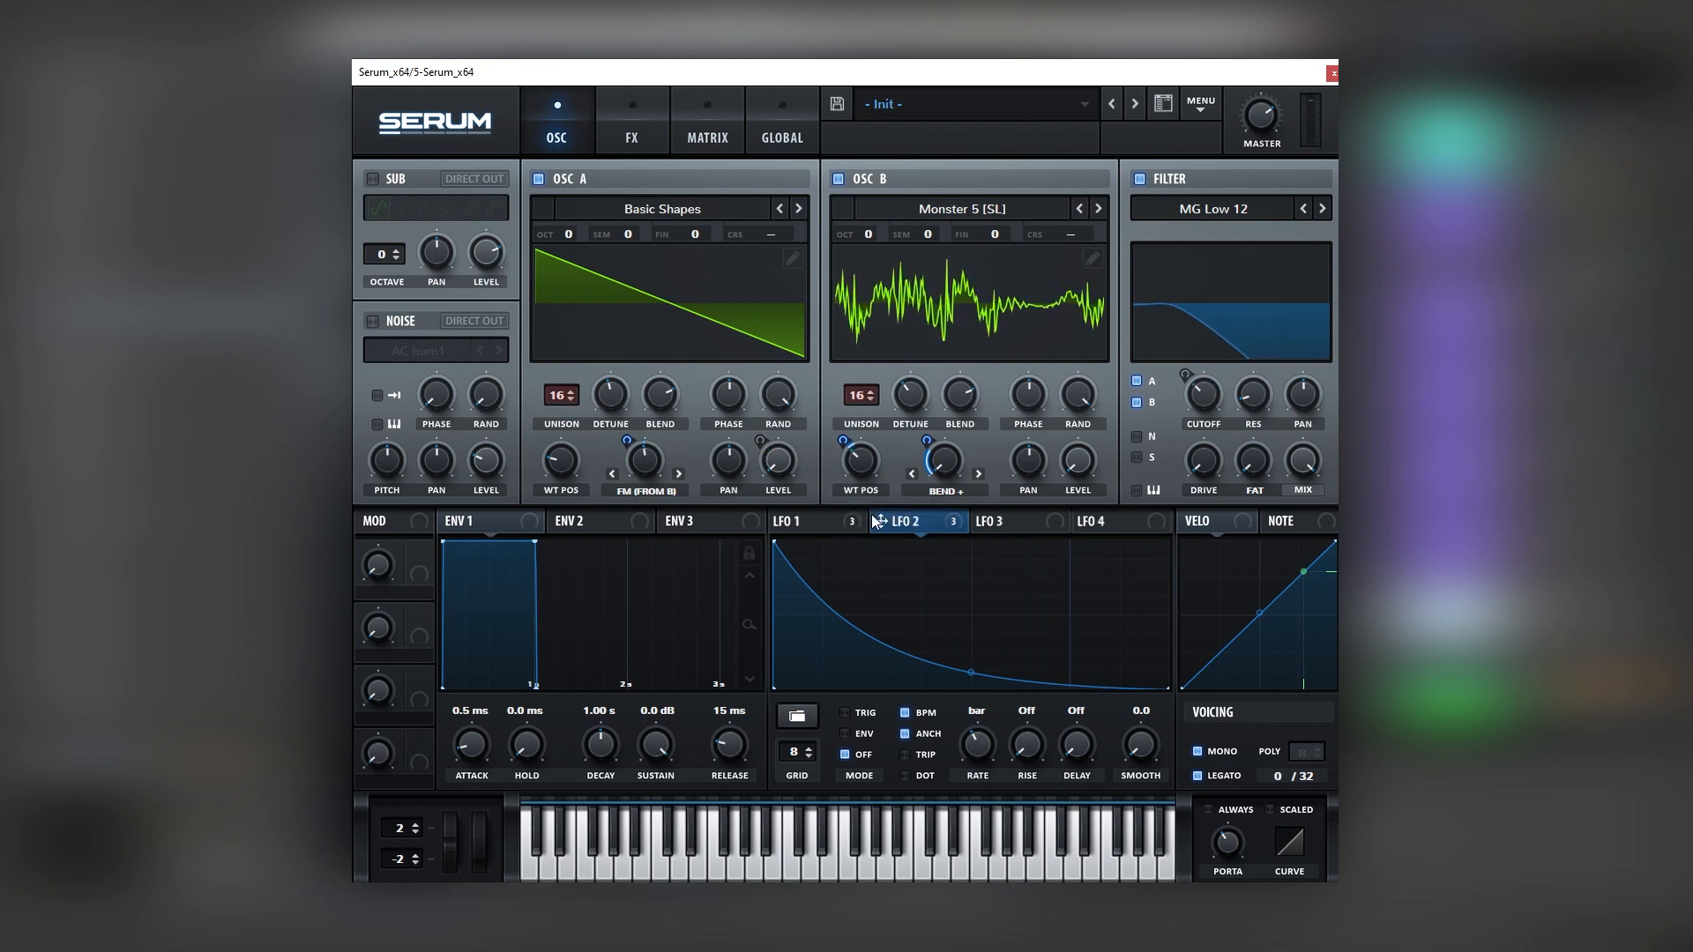
Step: Modulate the filter cutoff with LFO 2 and advance oscillator B two wavetables past Monster 5 [SL], fine-tuning its wavetable position
left_click_drag(1198, 385, 1181, 416)
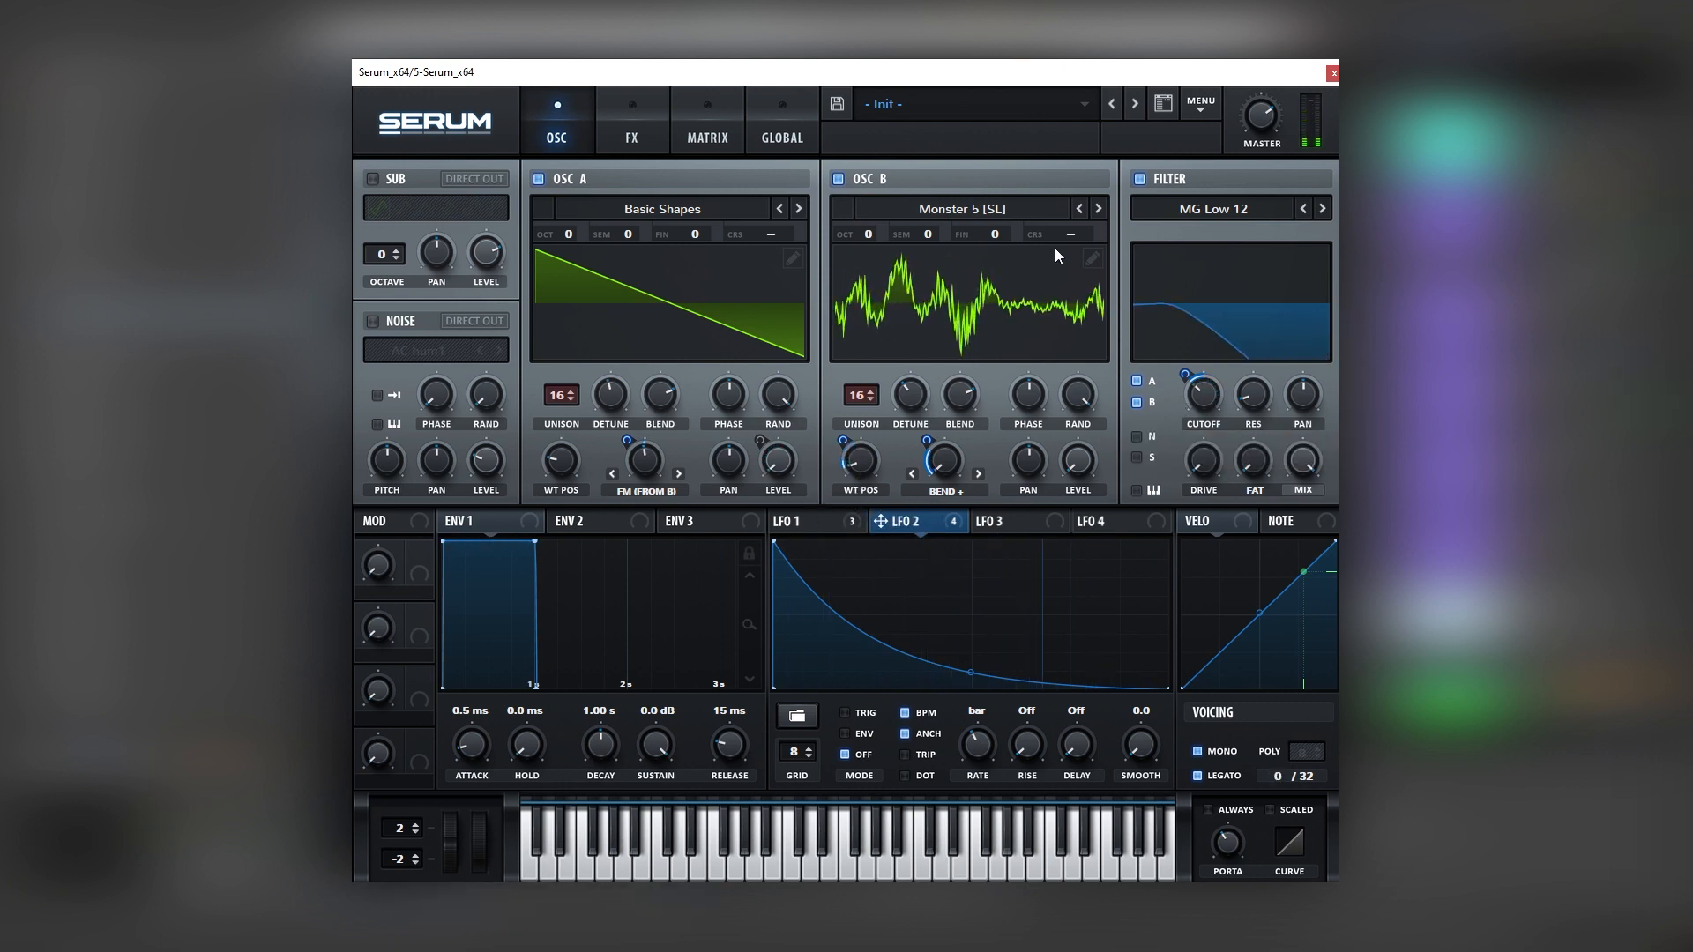
left_click(1103, 205)
left_click(1103, 205)
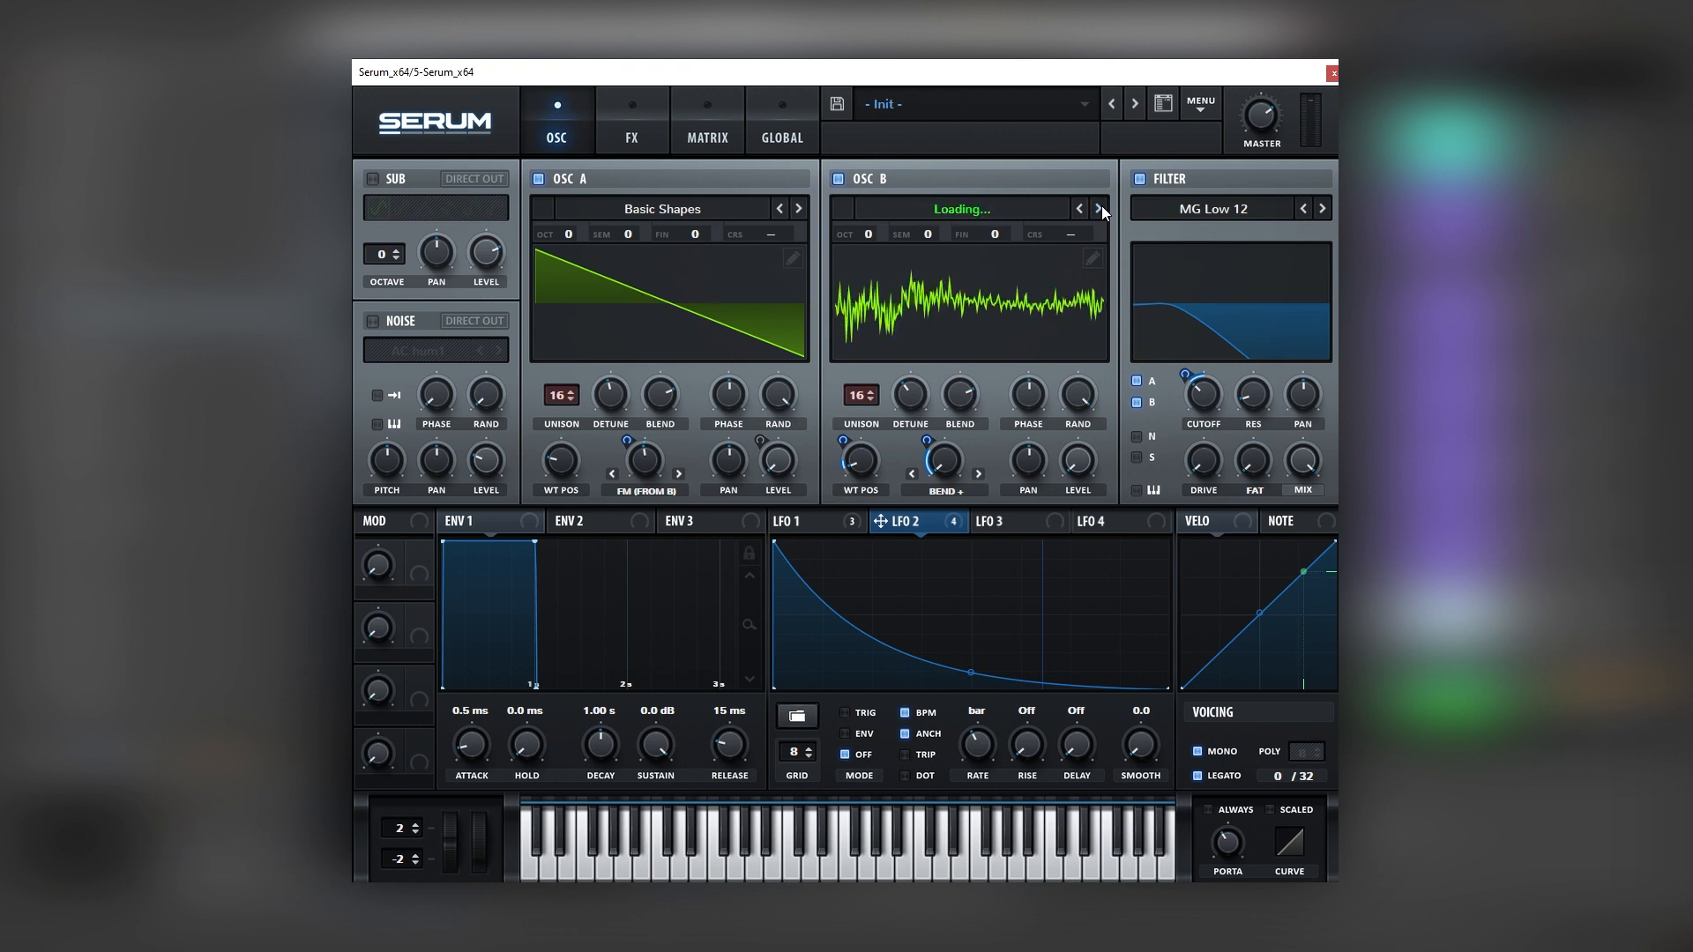
mouse_move(879, 471)
left_mouse_down()
mouse_move(891, 394)
mouse_move(879, 465)
left_mouse_up()
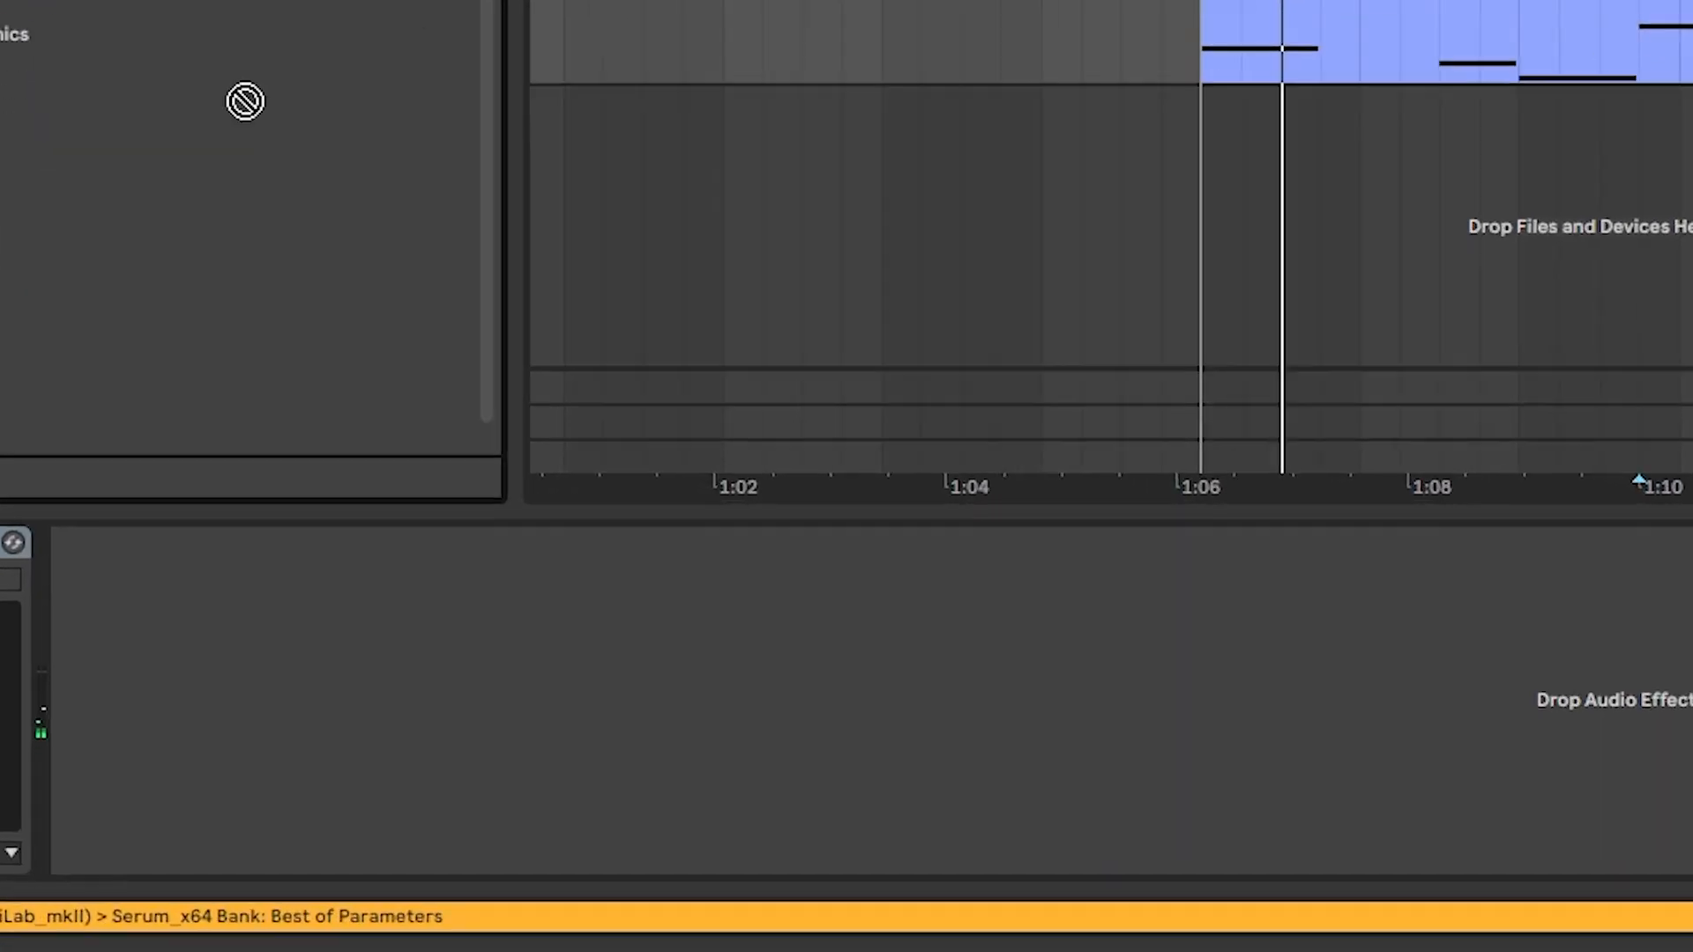
Step: Add an Amp effect after Serum on the third layer and set its Dry/Wet to 27 %
left_click_drag(238, 103, 422, 637)
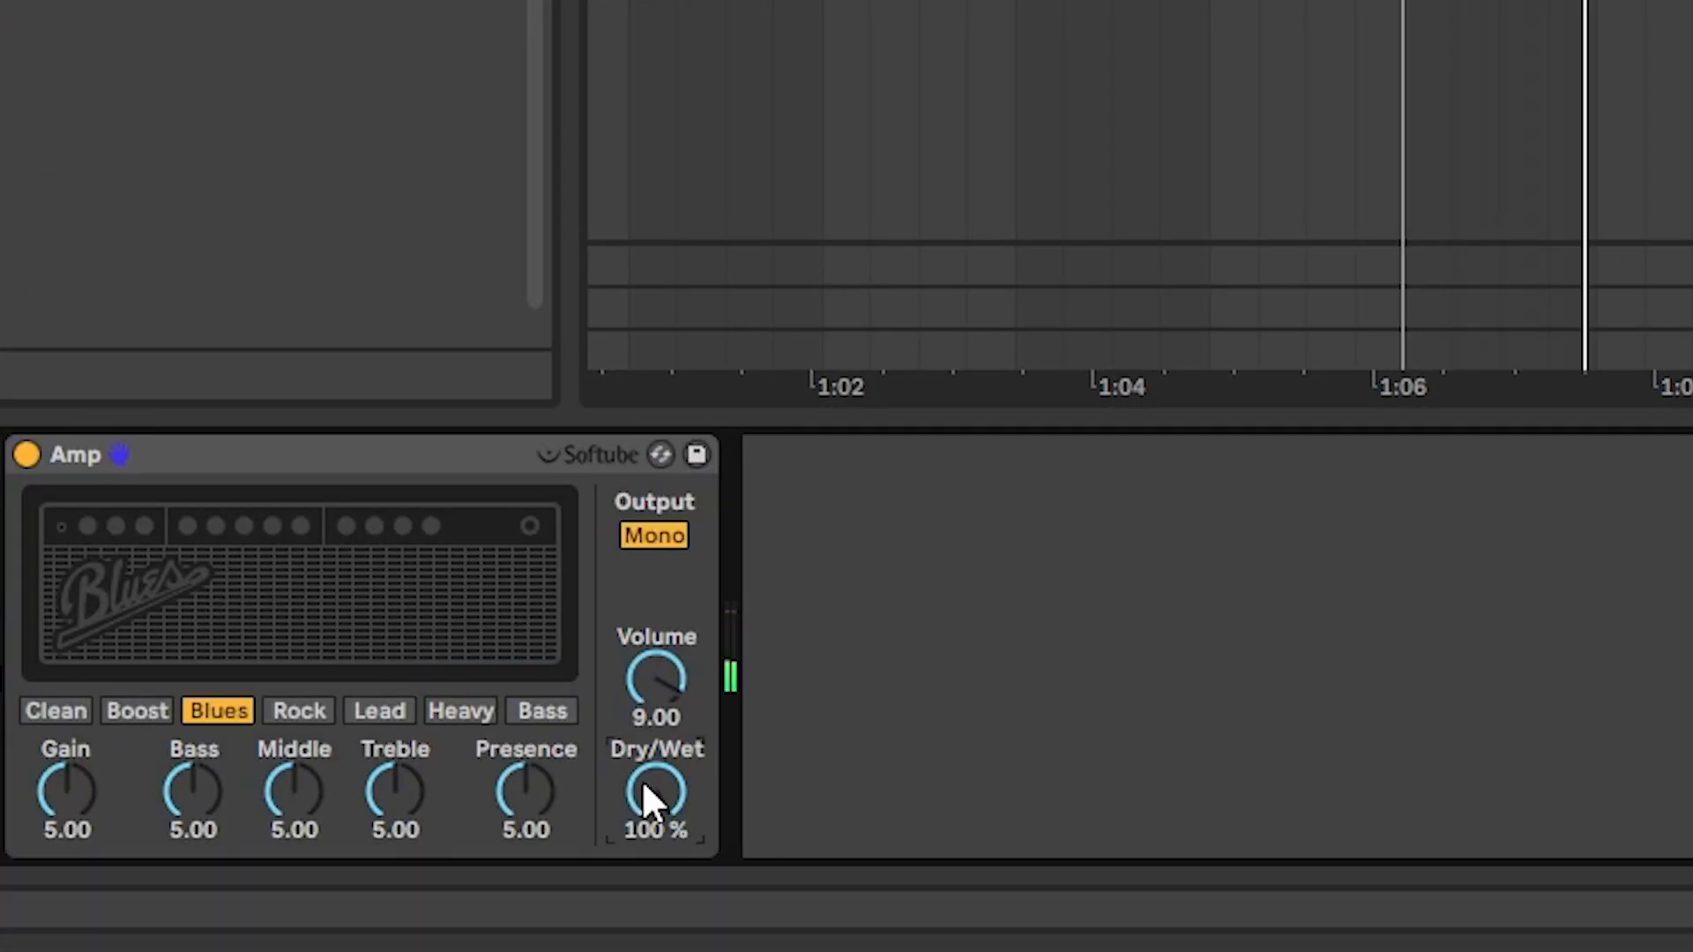
key("space")
mouse_move(642, 779)
left_mouse_down()
mouse_move(642, 846)
mouse_move(655, 770)
left_mouse_up()
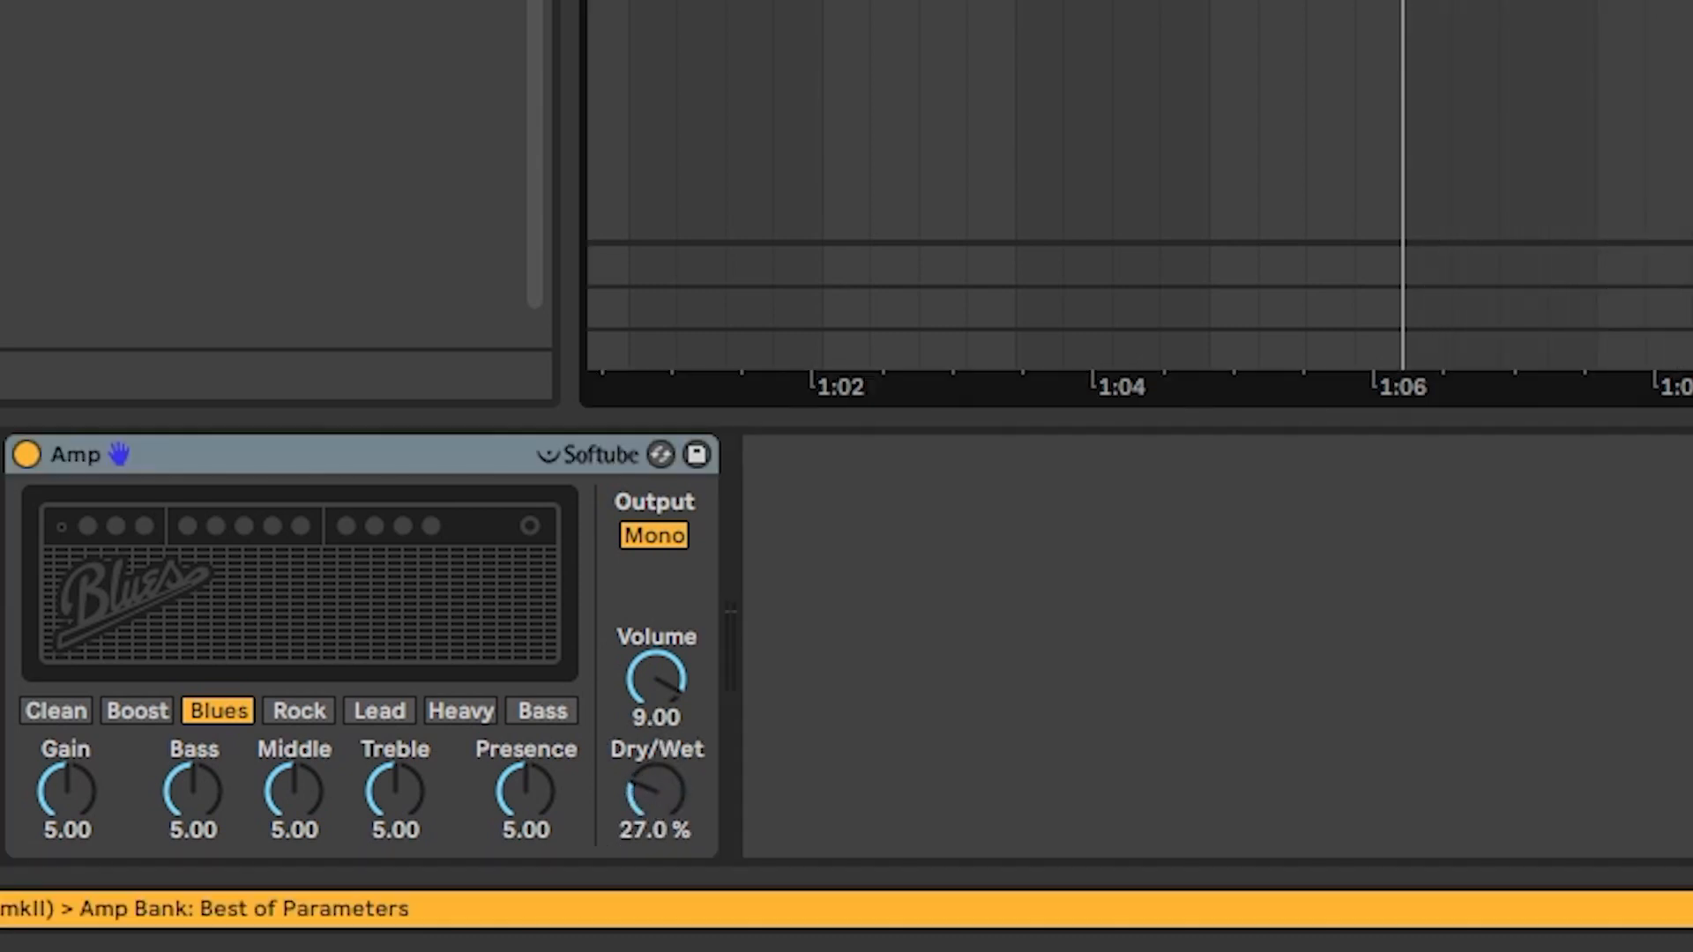
Step: Add an Overdrive after the Amp and set its filter to 902 Hz with a bandwidth of 2.09
left_click_drag(374, 4, 1014, 643)
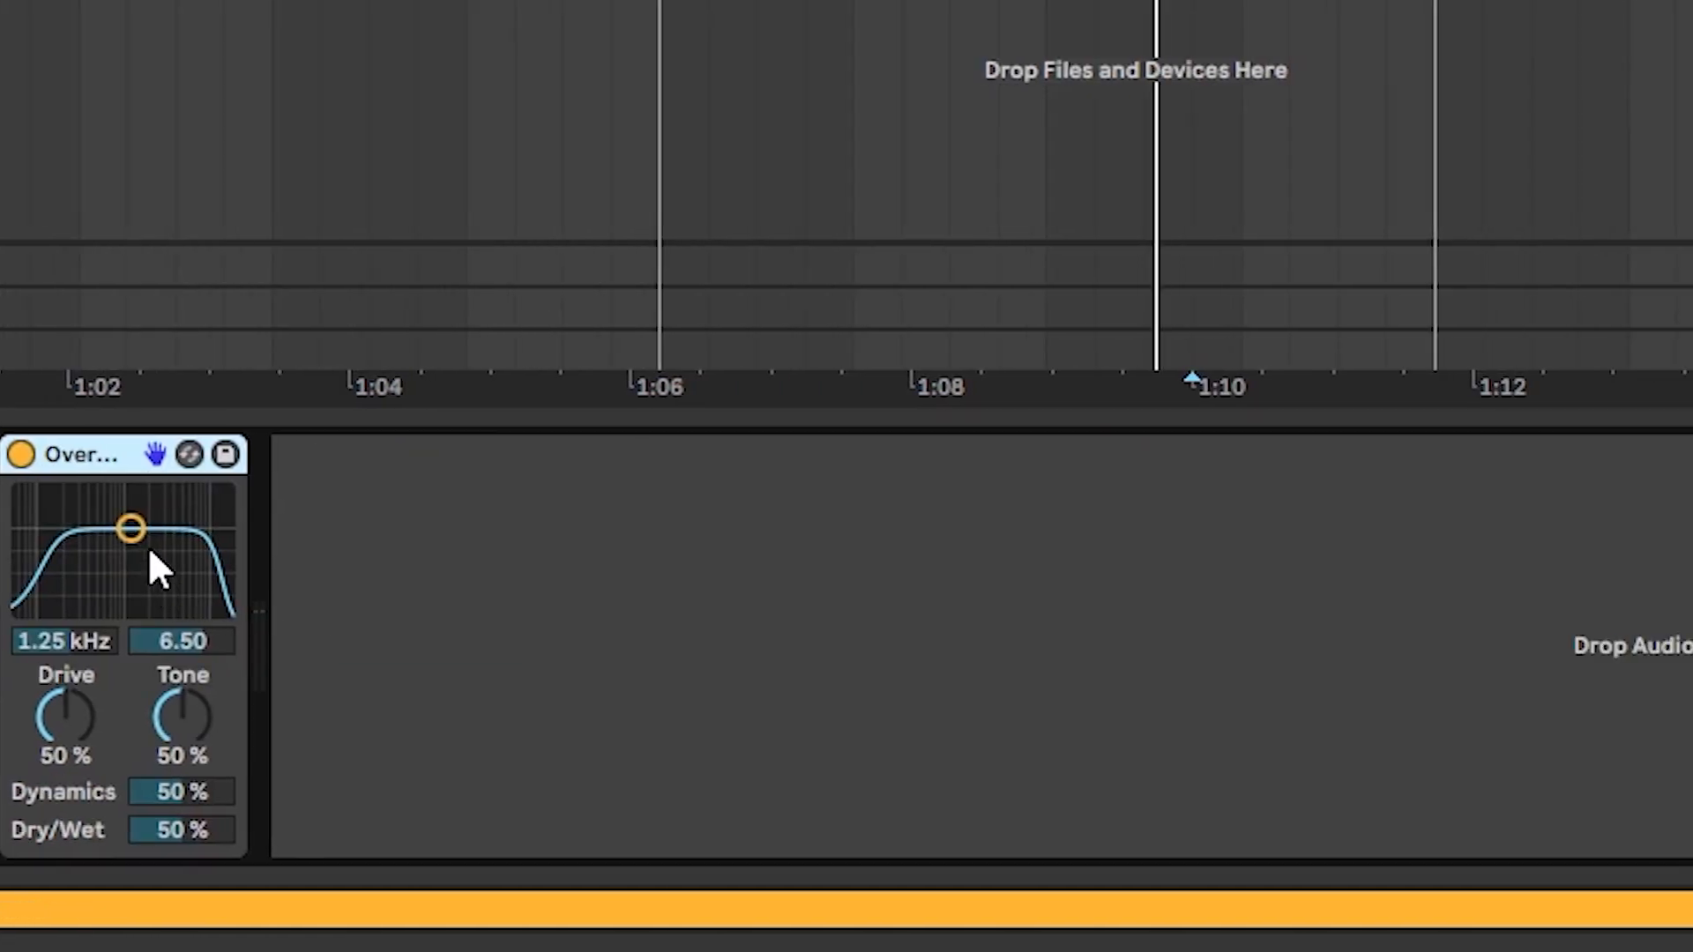
key("space")
left_click_drag(132, 530, 120, 585)
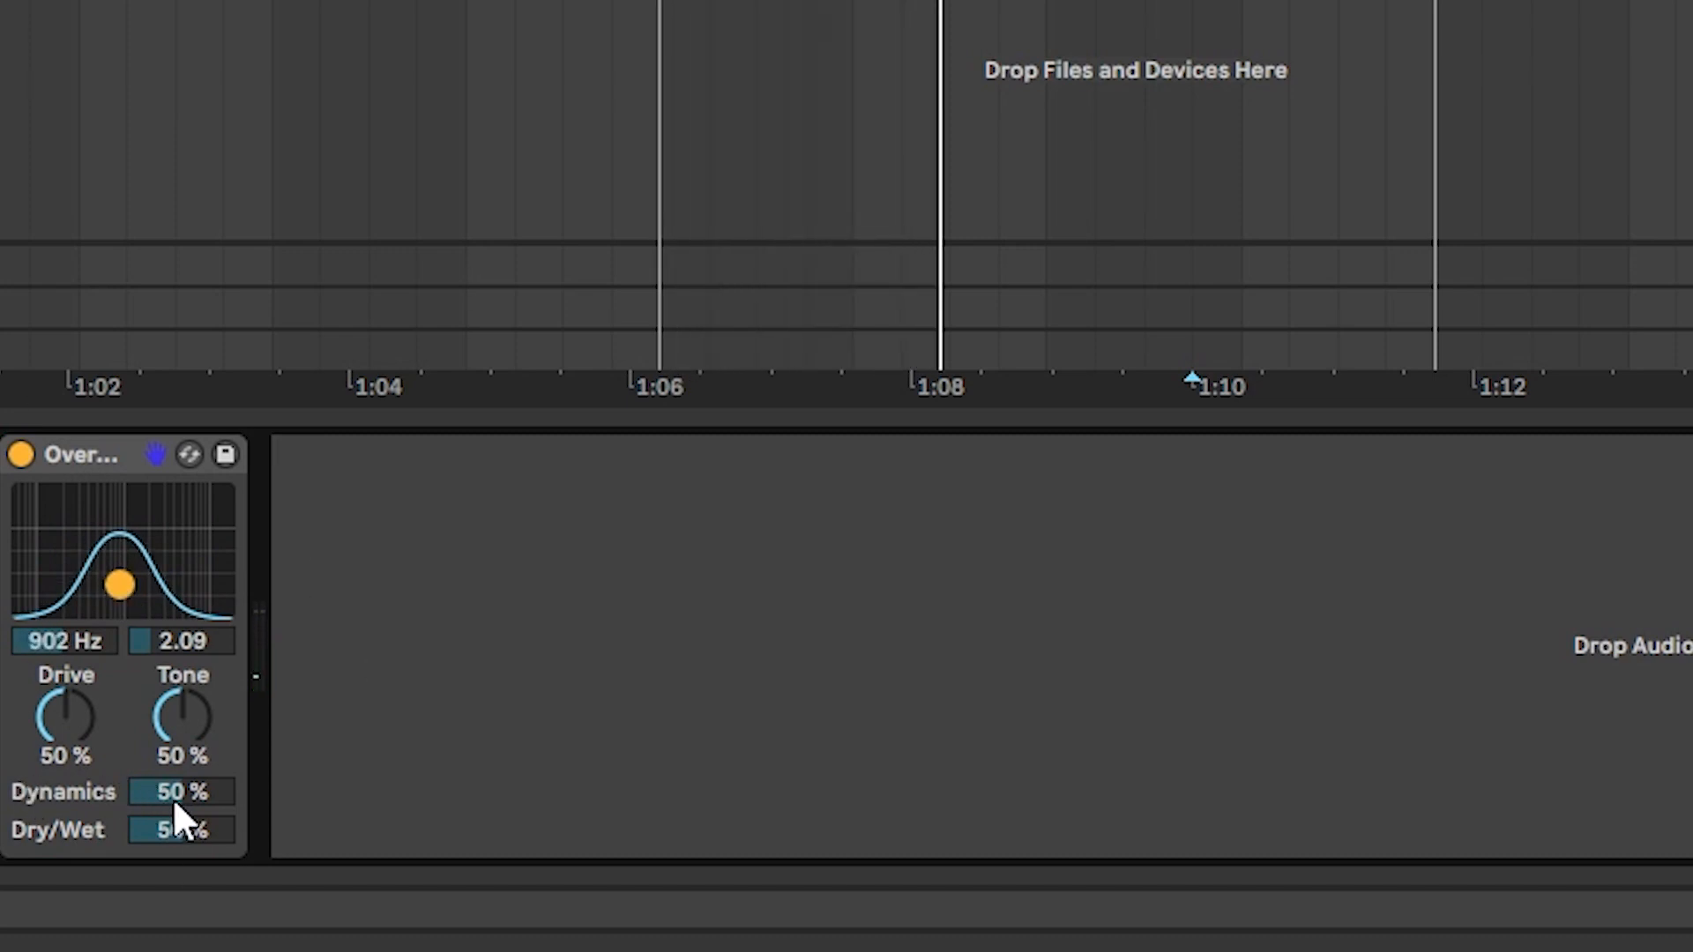
Step: Set the Overdrive's Dynamics to 100 %, Tone to 22 %, Drive to 100 % and Dry/Wet to 35 %
left_click_drag(173, 799, 172, 811)
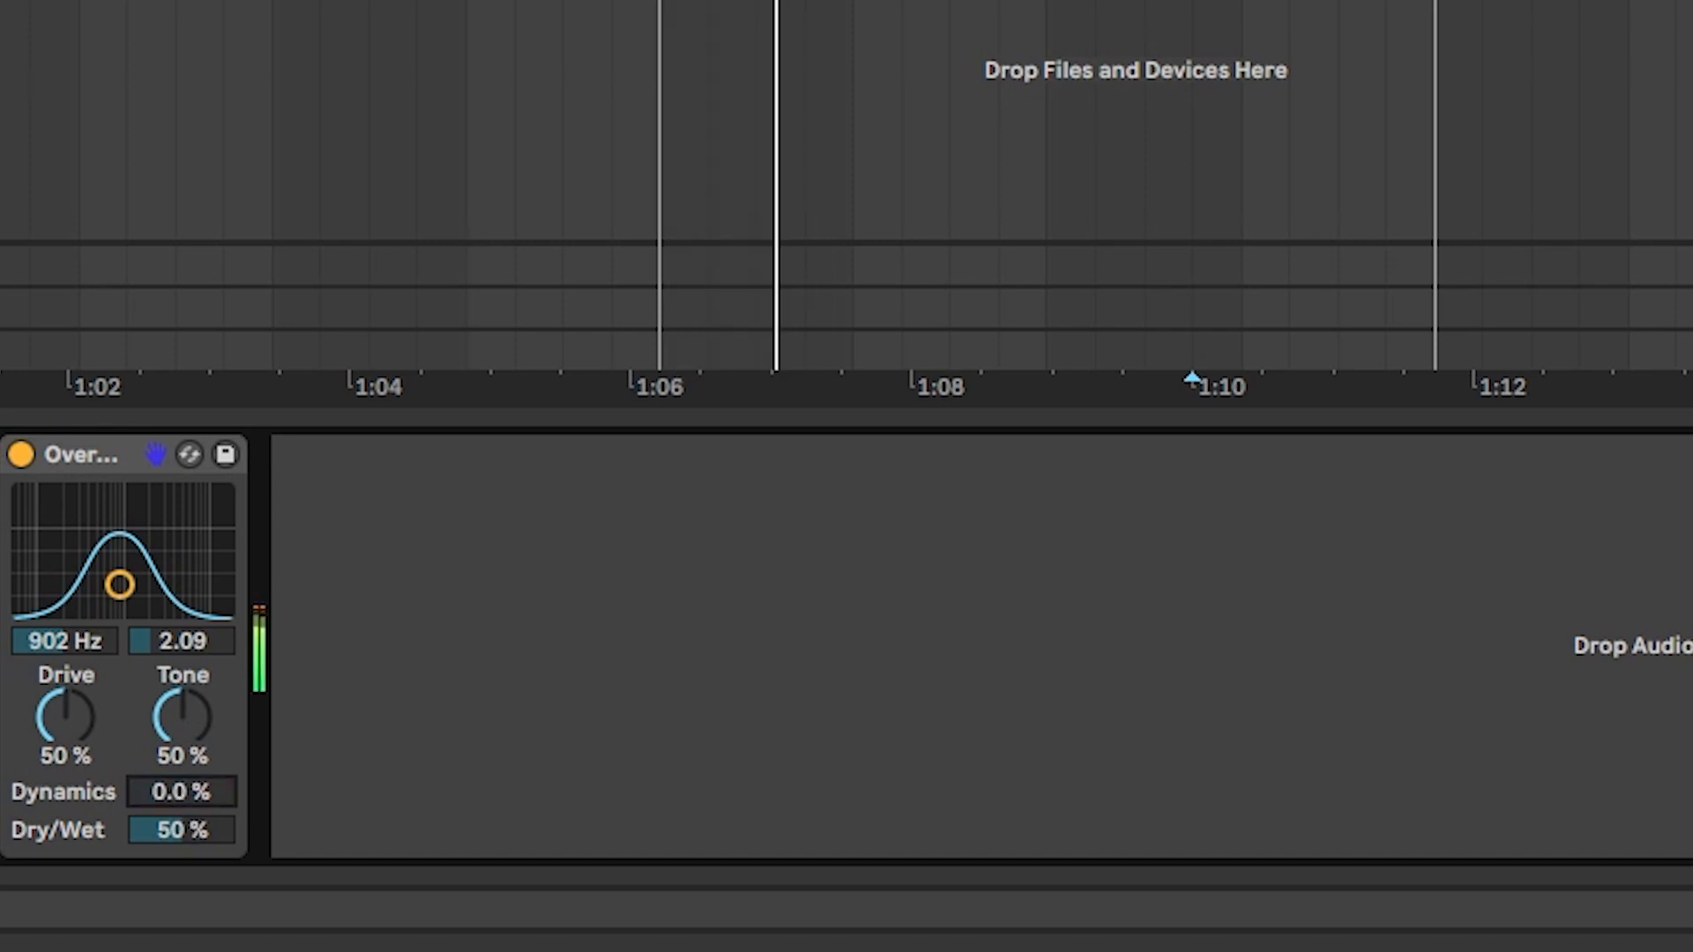
left_click_drag(181, 809, 175, 790)
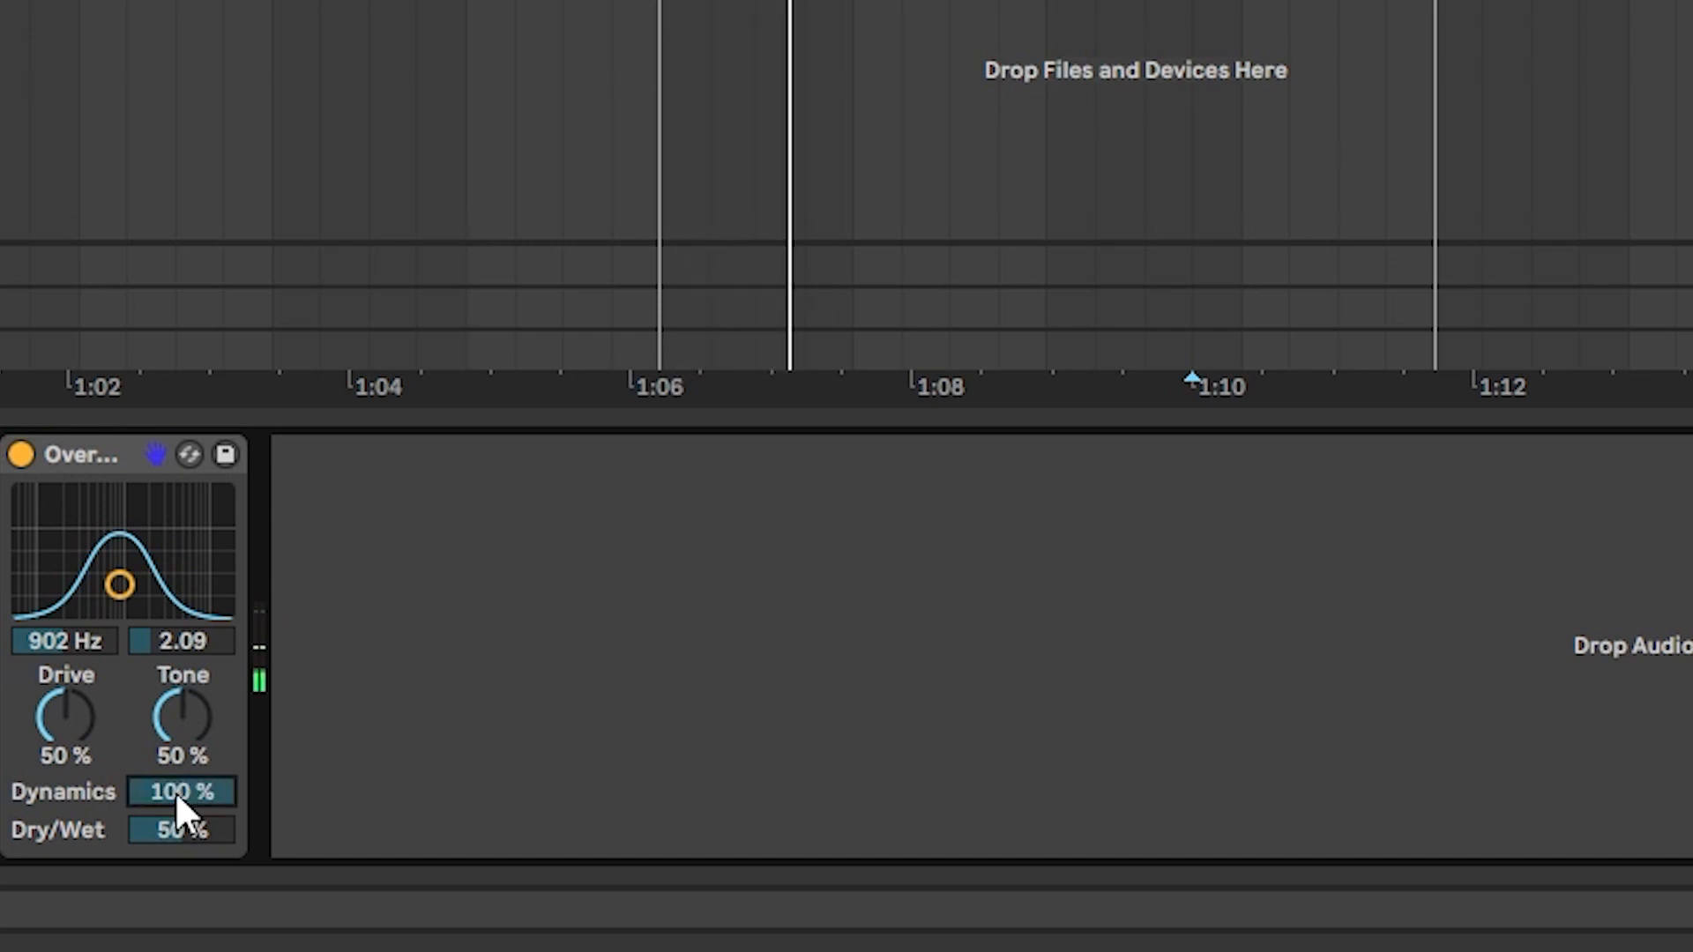
left_click(183, 742)
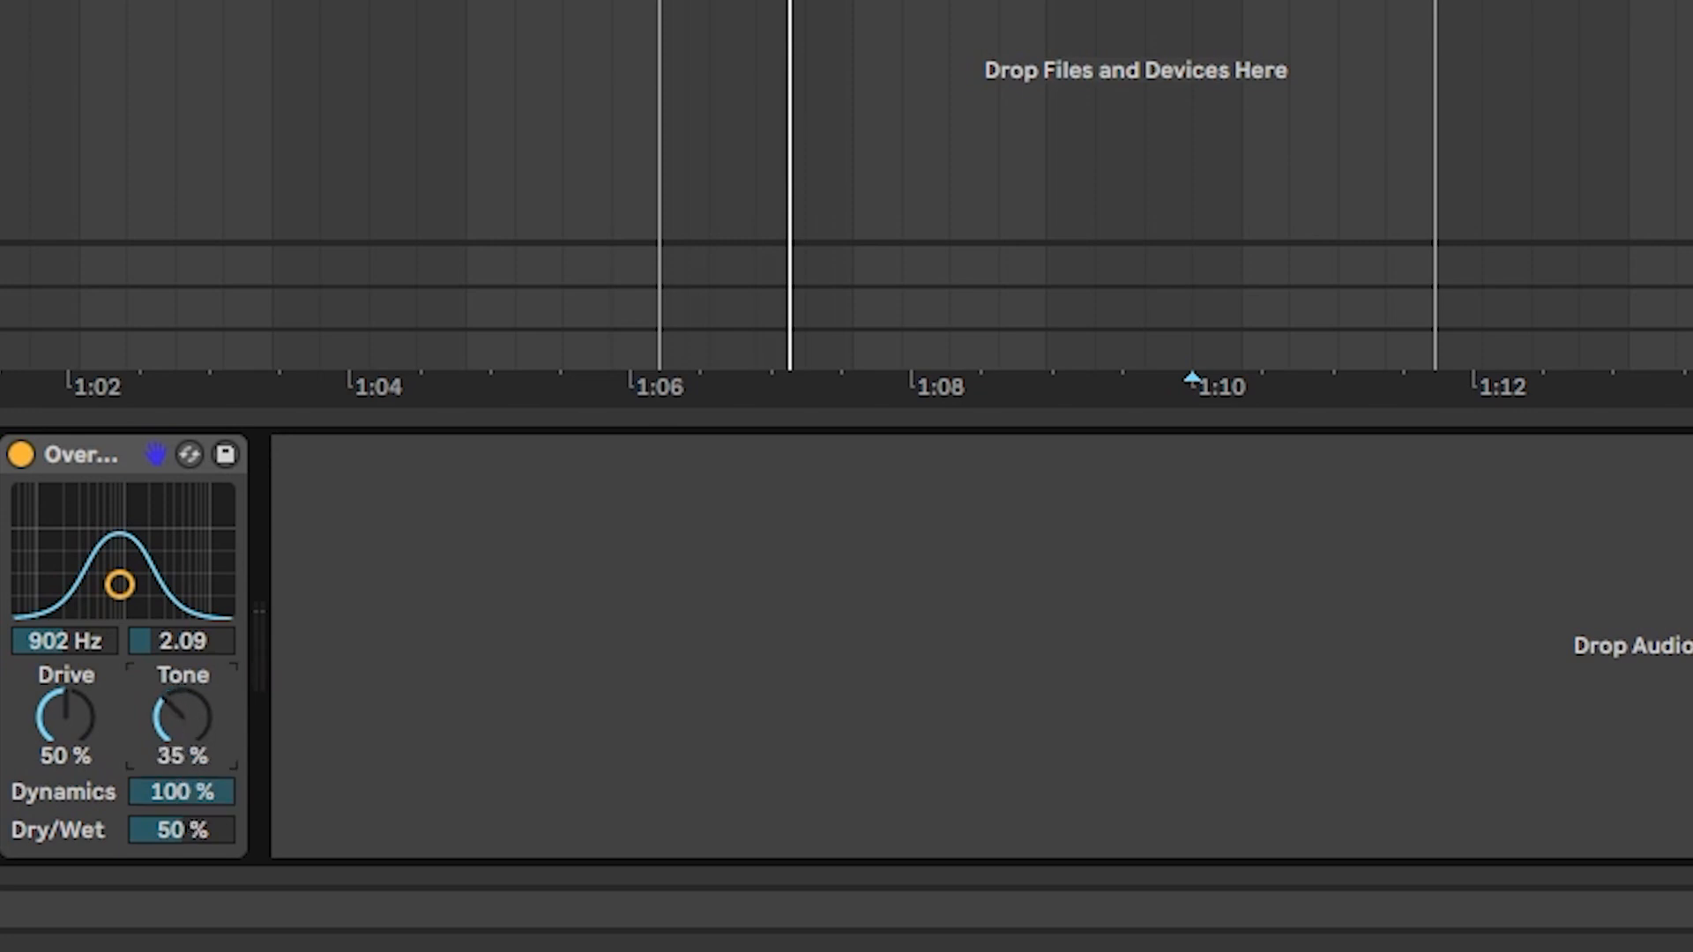
left_click_drag(76, 720, 76, 635)
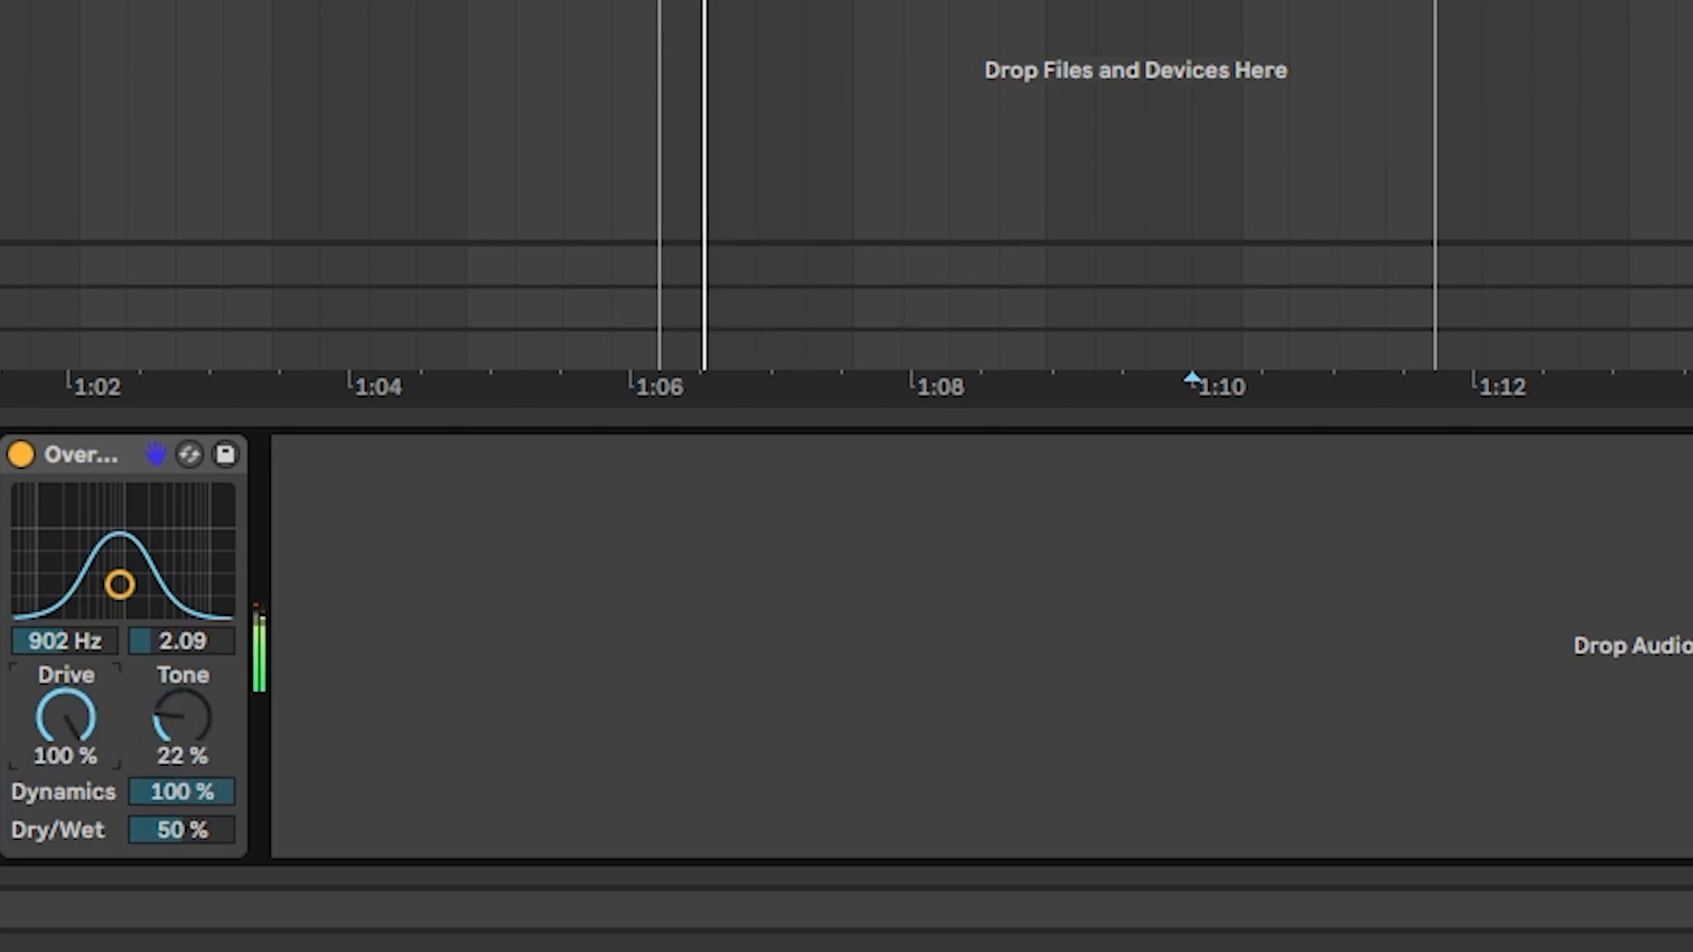
left_click_drag(212, 829, 212, 848)
key("space")
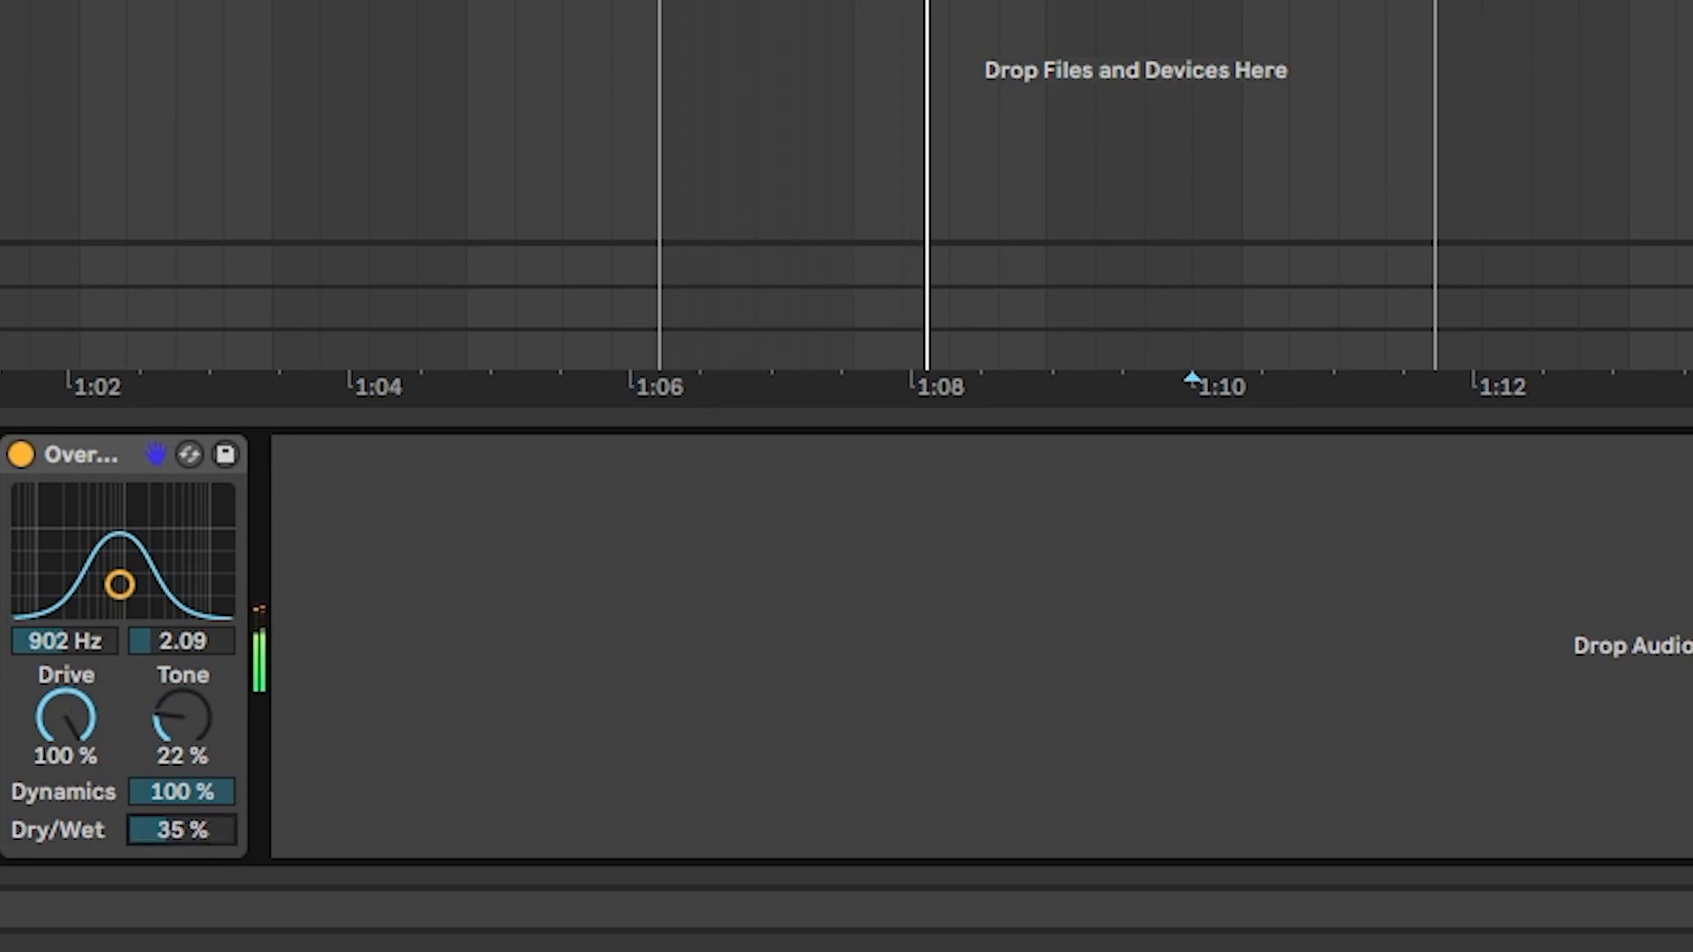
Step: Add an EQ Eight after the Overdrive and make band 1 a 4x low cut slightly above 100 Hz
left_click_drag(574, 642, 773, 731)
left_click_drag(595, 730, 591, 730)
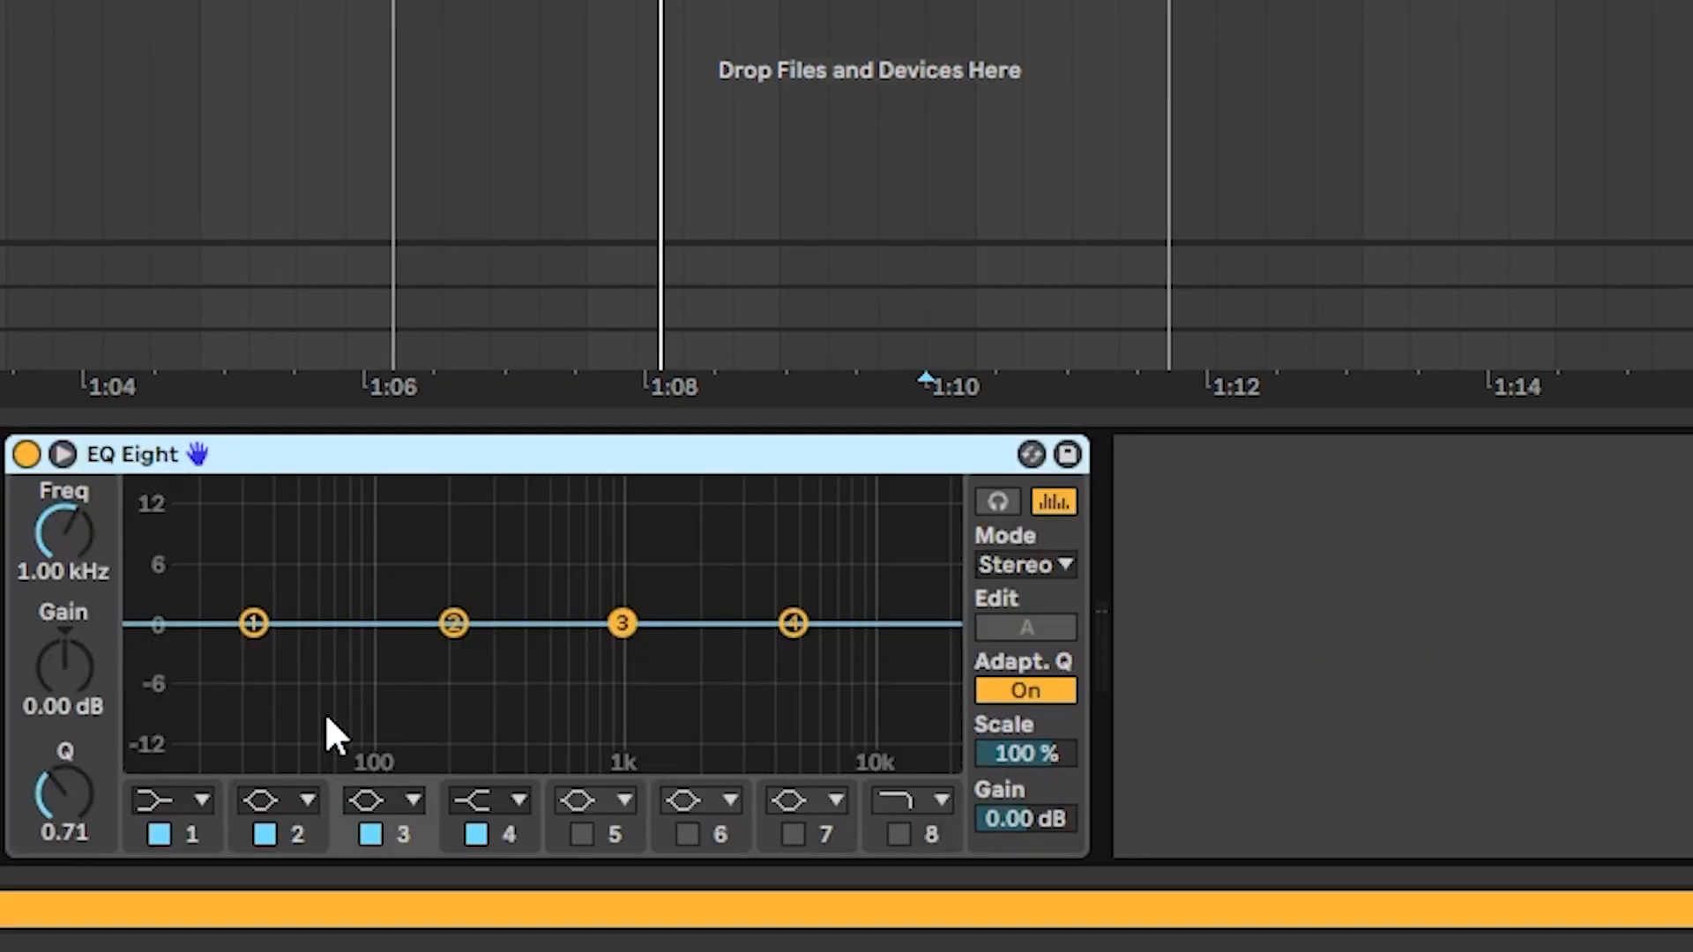
left_click(201, 801)
left_click(181, 538)
left_click_drag(257, 654, 399, 657)
key("space")
Step: Set EQ band 3 to -6.32 dB at 2.40 kHz, band 4 to 4.09 dB at 7.42 kHz and band 2 to 4.09 dB at 272 Hz
left_click_drag(619, 624, 714, 680)
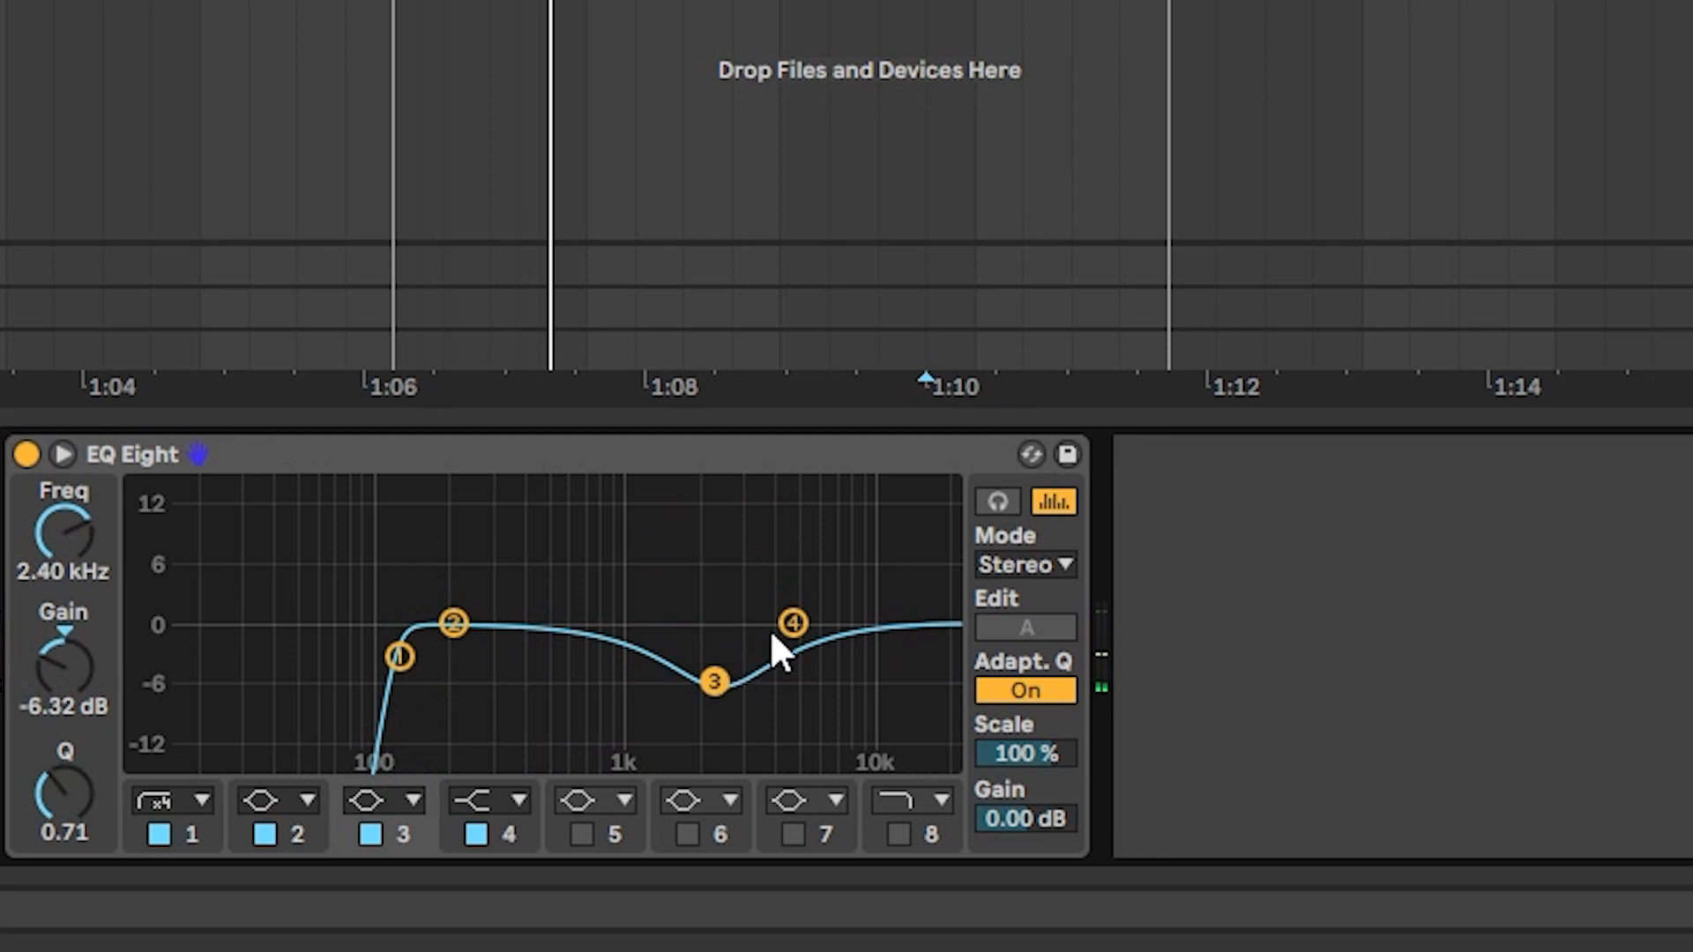
left_click_drag(792, 623, 835, 586)
key("space")
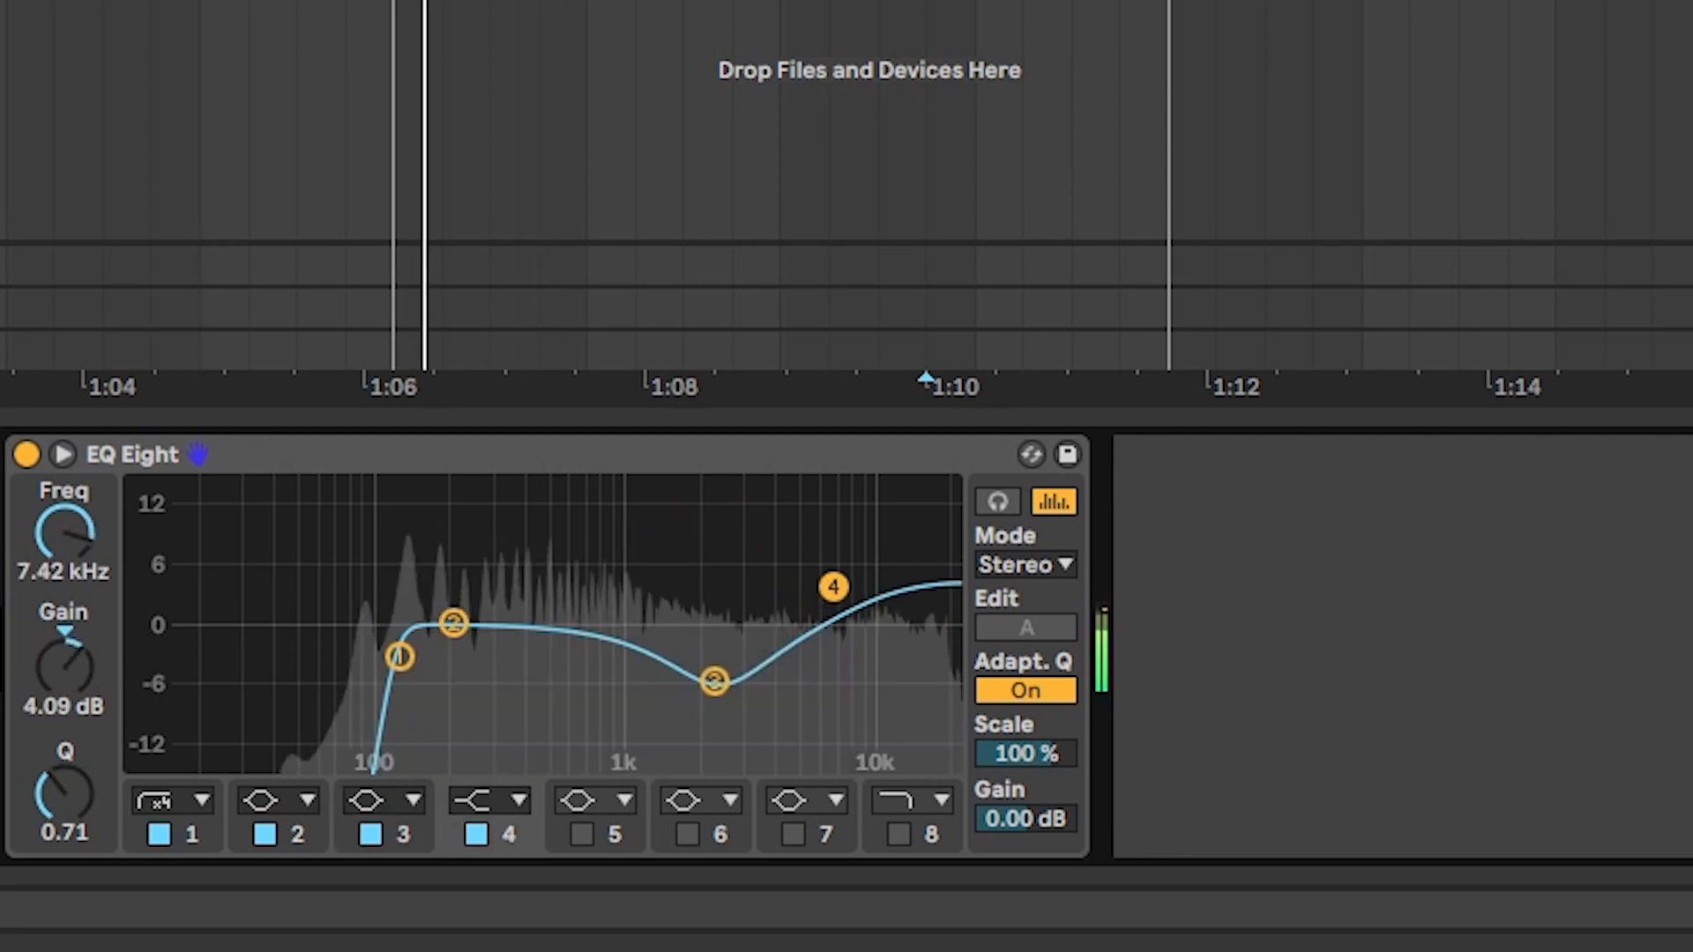
left_click(453, 624)
left_click_drag(453, 623, 484, 587)
key("space")
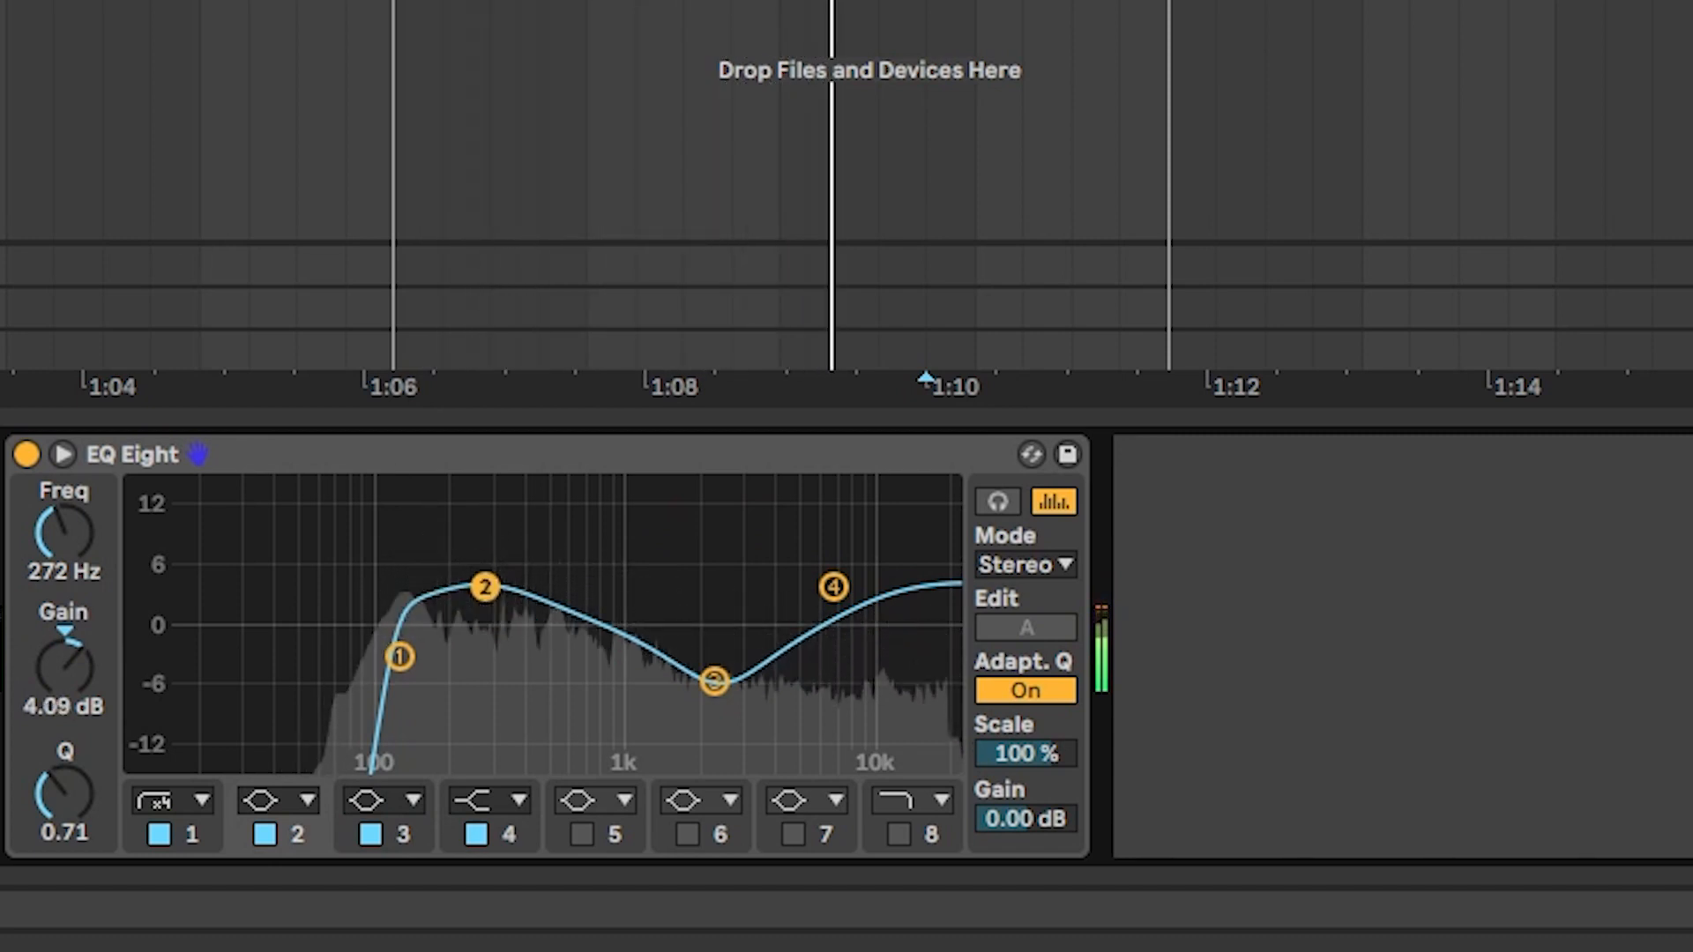
Step: Add a Saturator after the EQ Eight and set its Drive to 9.71 dB
left_click(1292, 525)
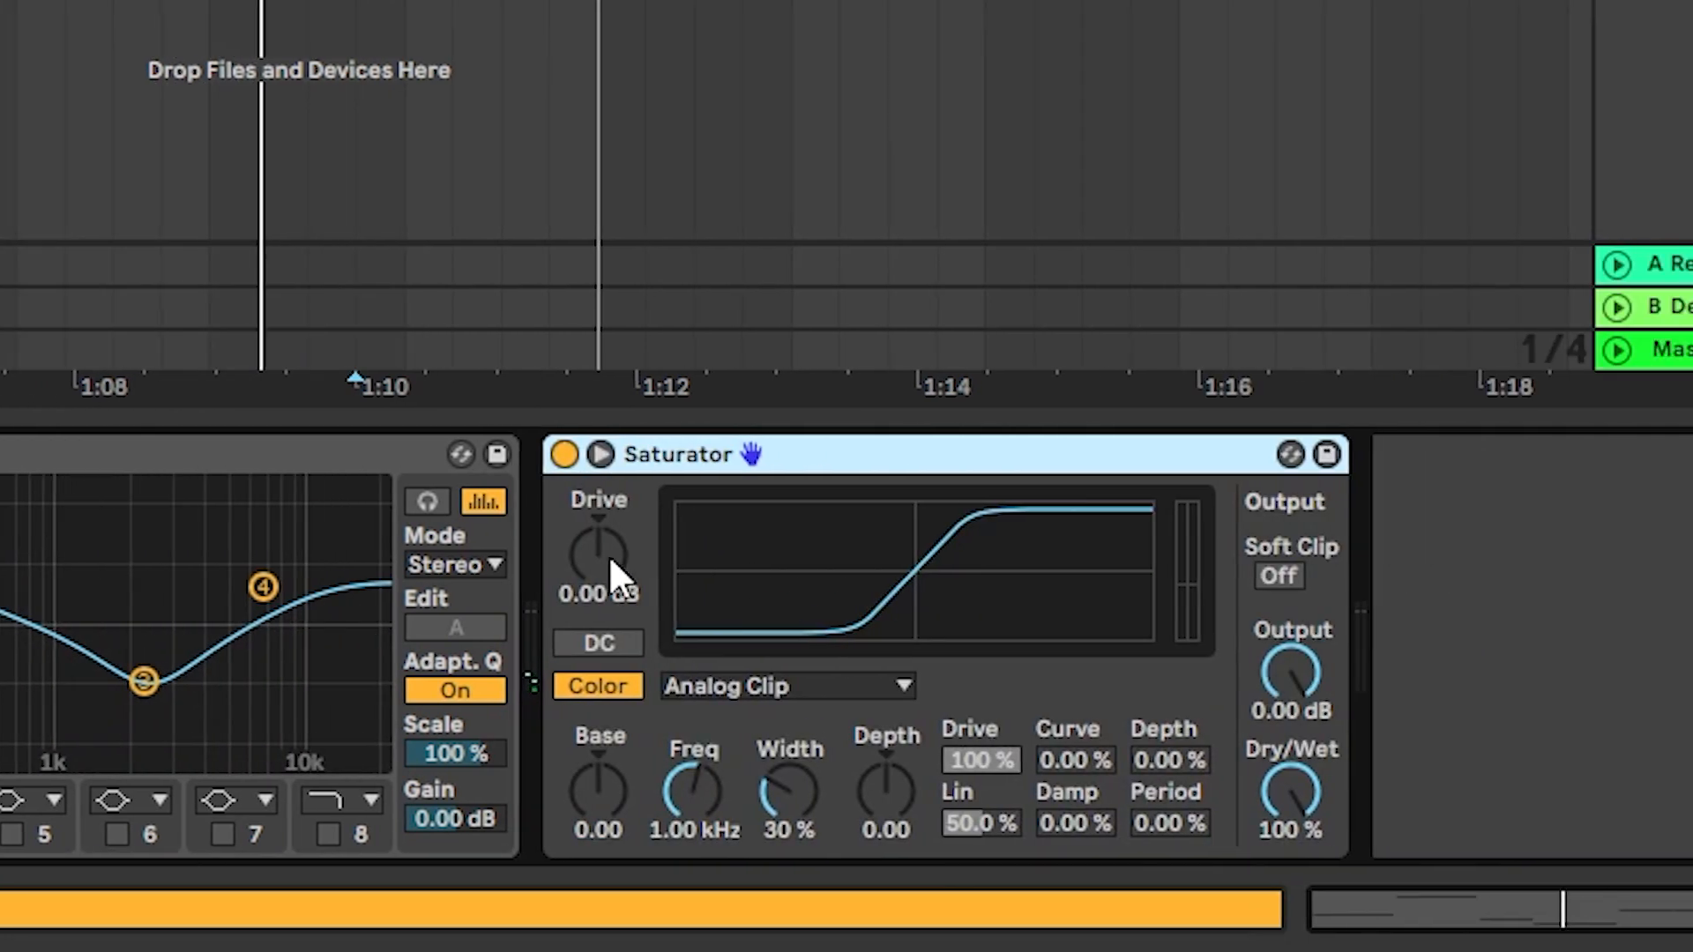
left_click_drag(1182, 574, 1182, 529)
key("space")
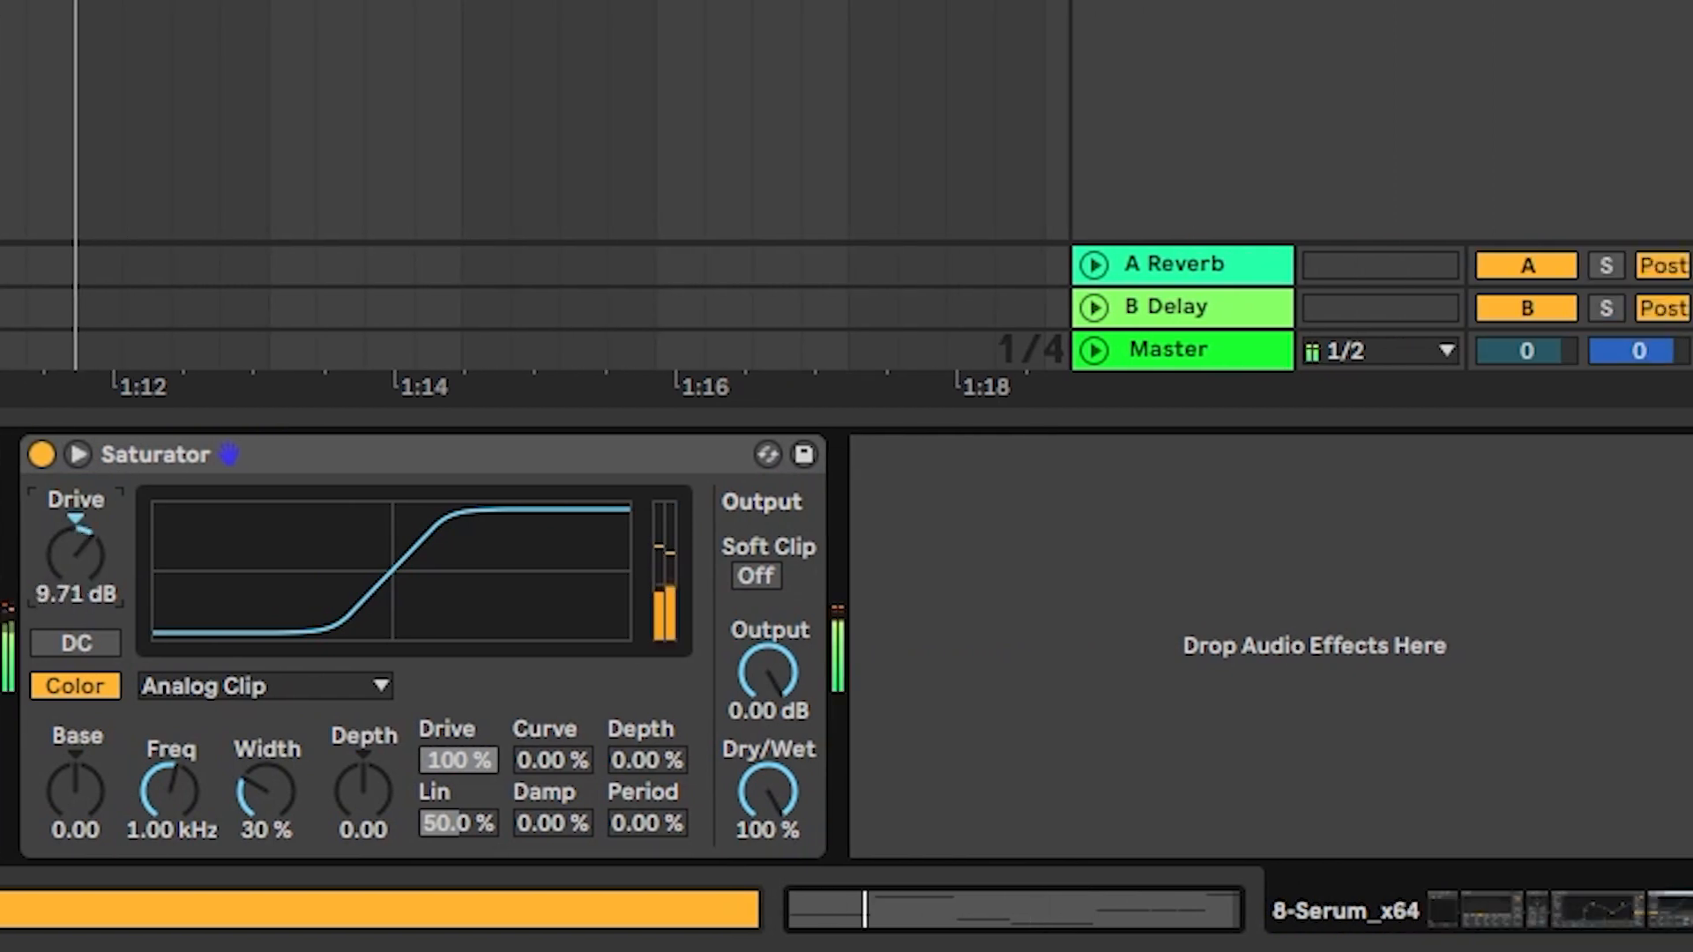
Step: Move the Saturator in front of the EQ Eight and reduce its Drive to 2.86 dB
left_click_drag(231, 459, 609, 493)
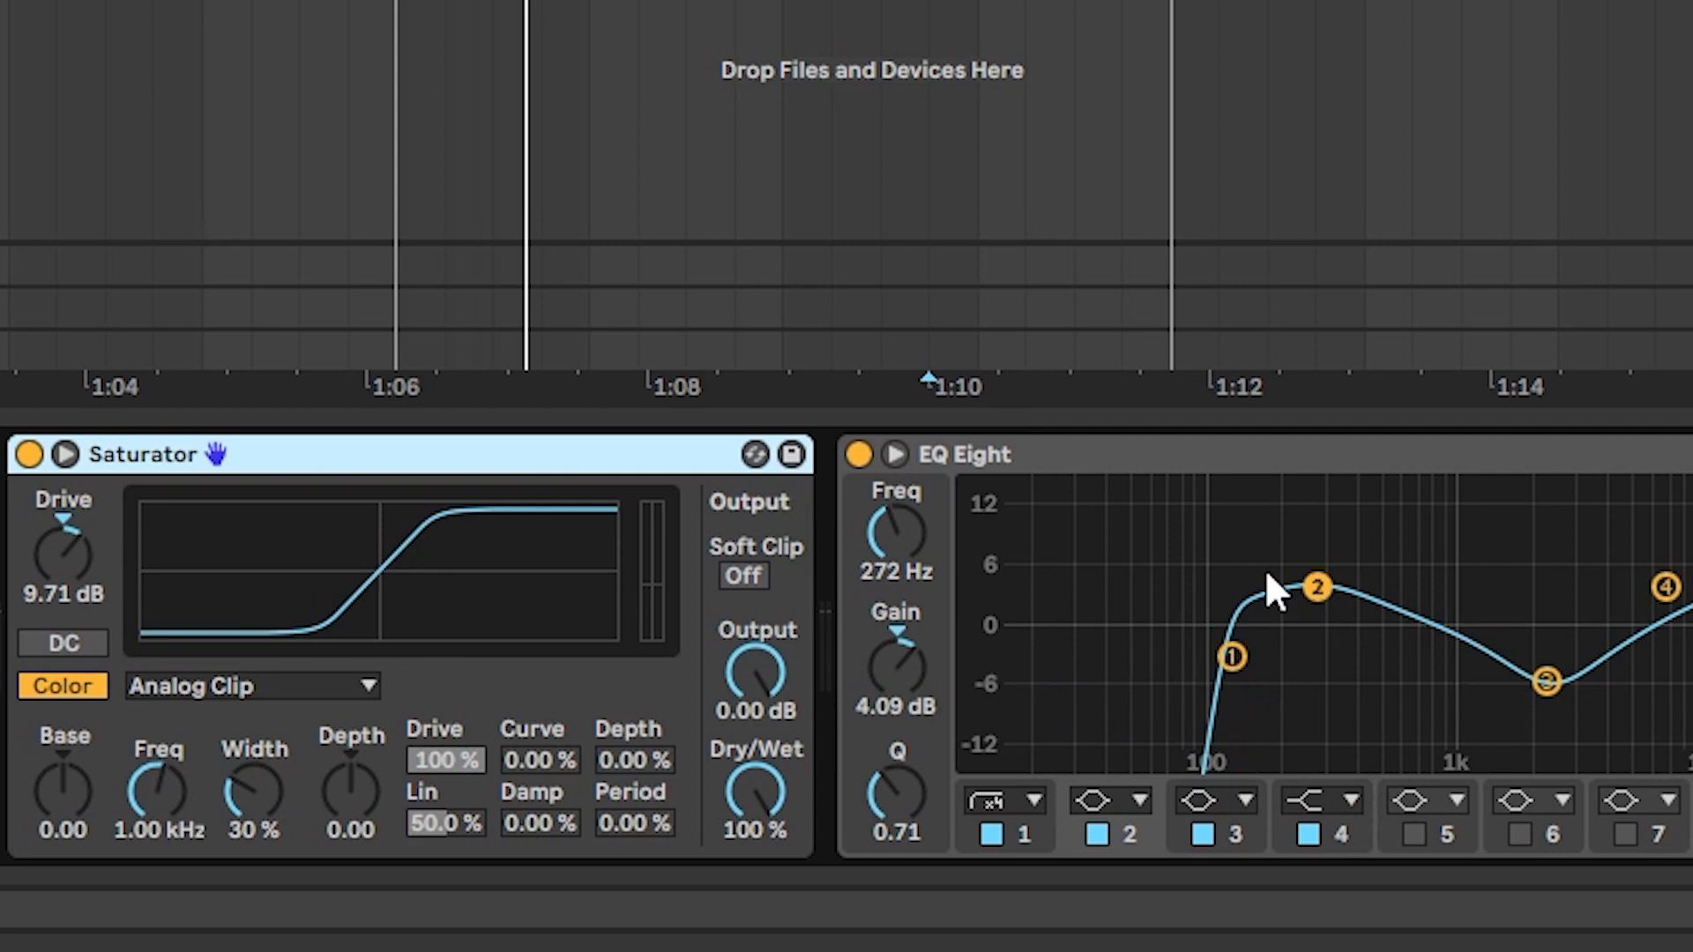
key("space")
left_click(65, 554)
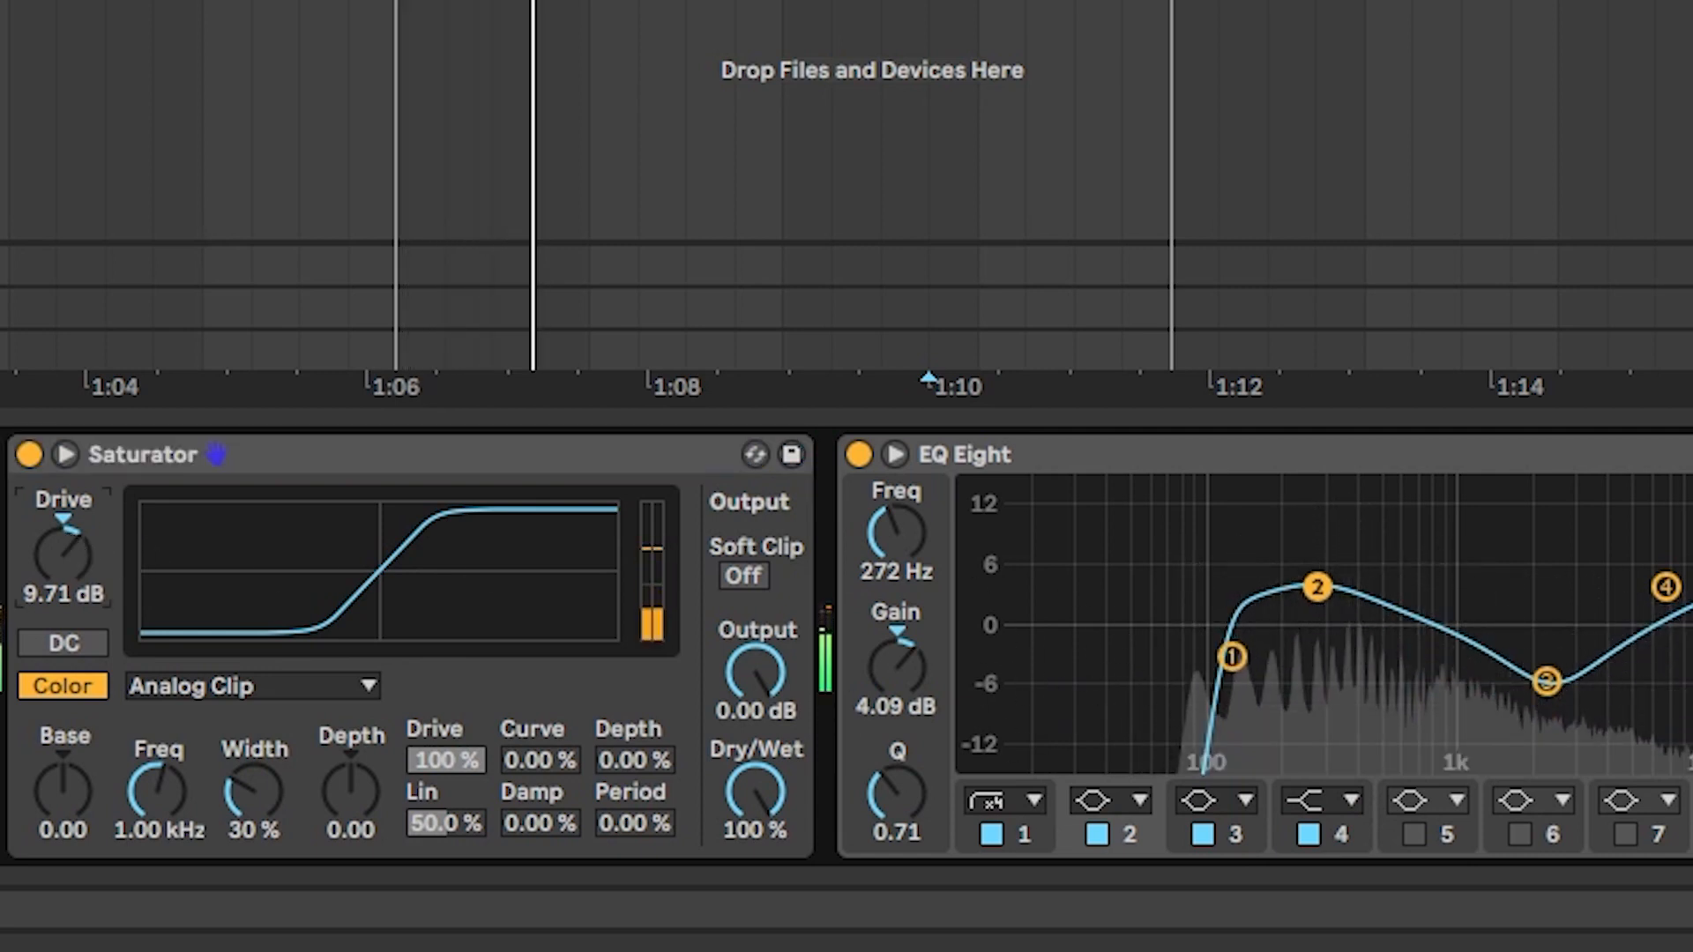
left_click_drag(63, 554, 63, 580)
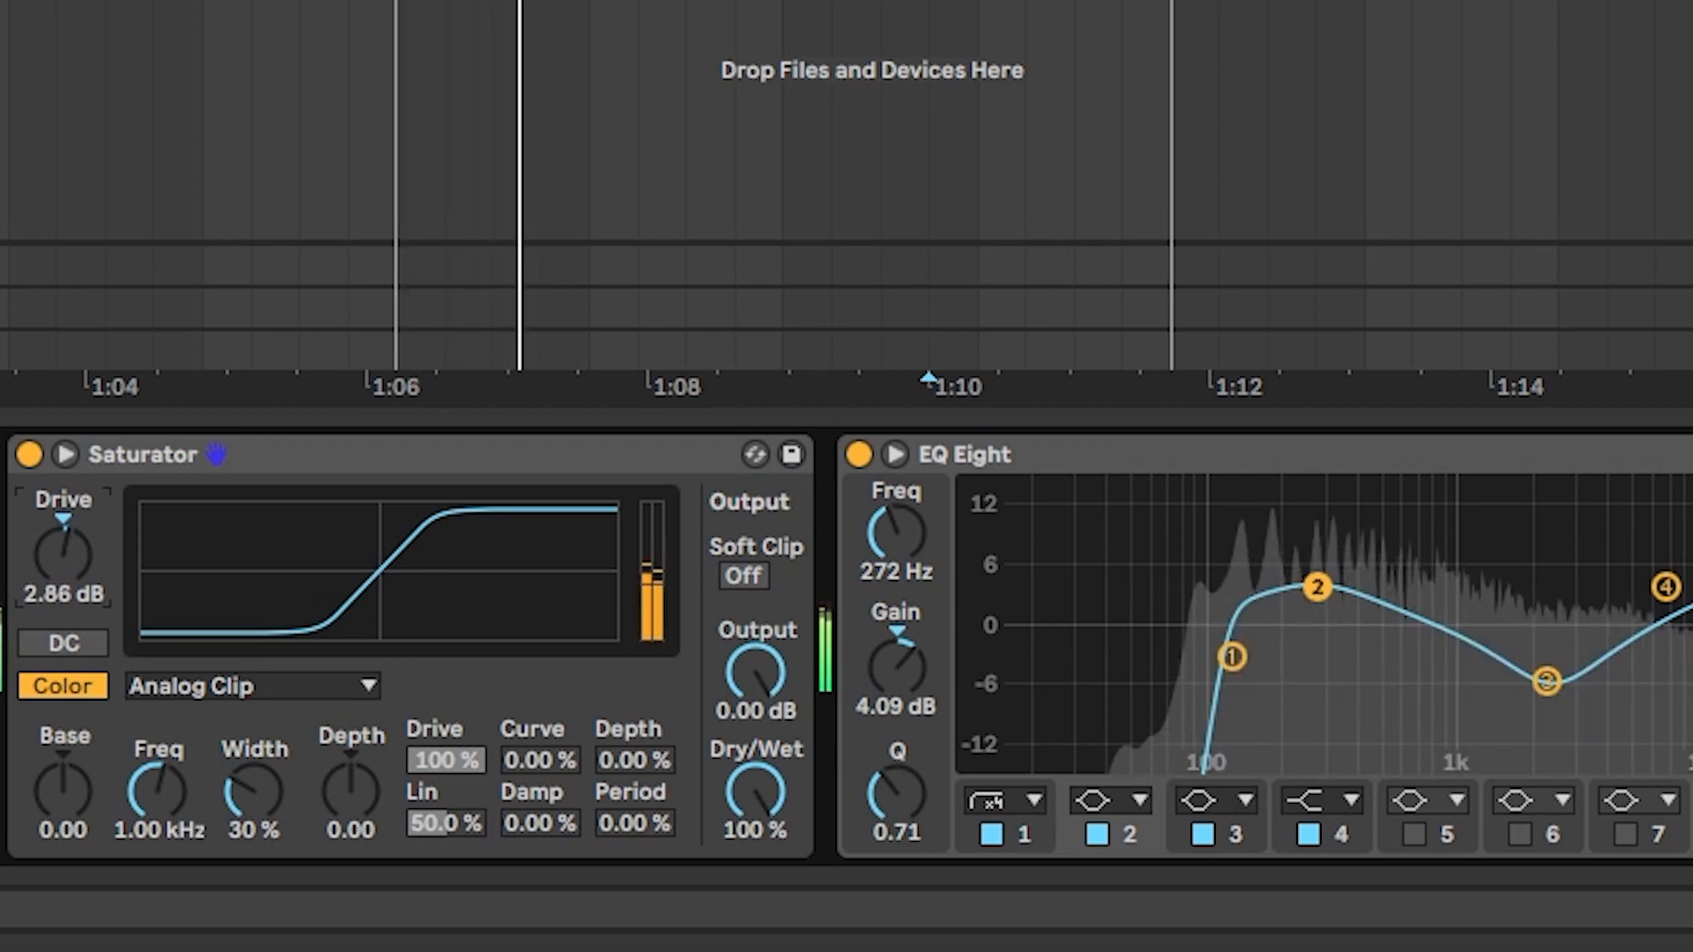
Step: Lower the volume of the 8 Serum_x64 track to -10.4 dB during playback with the other layers
key("space")
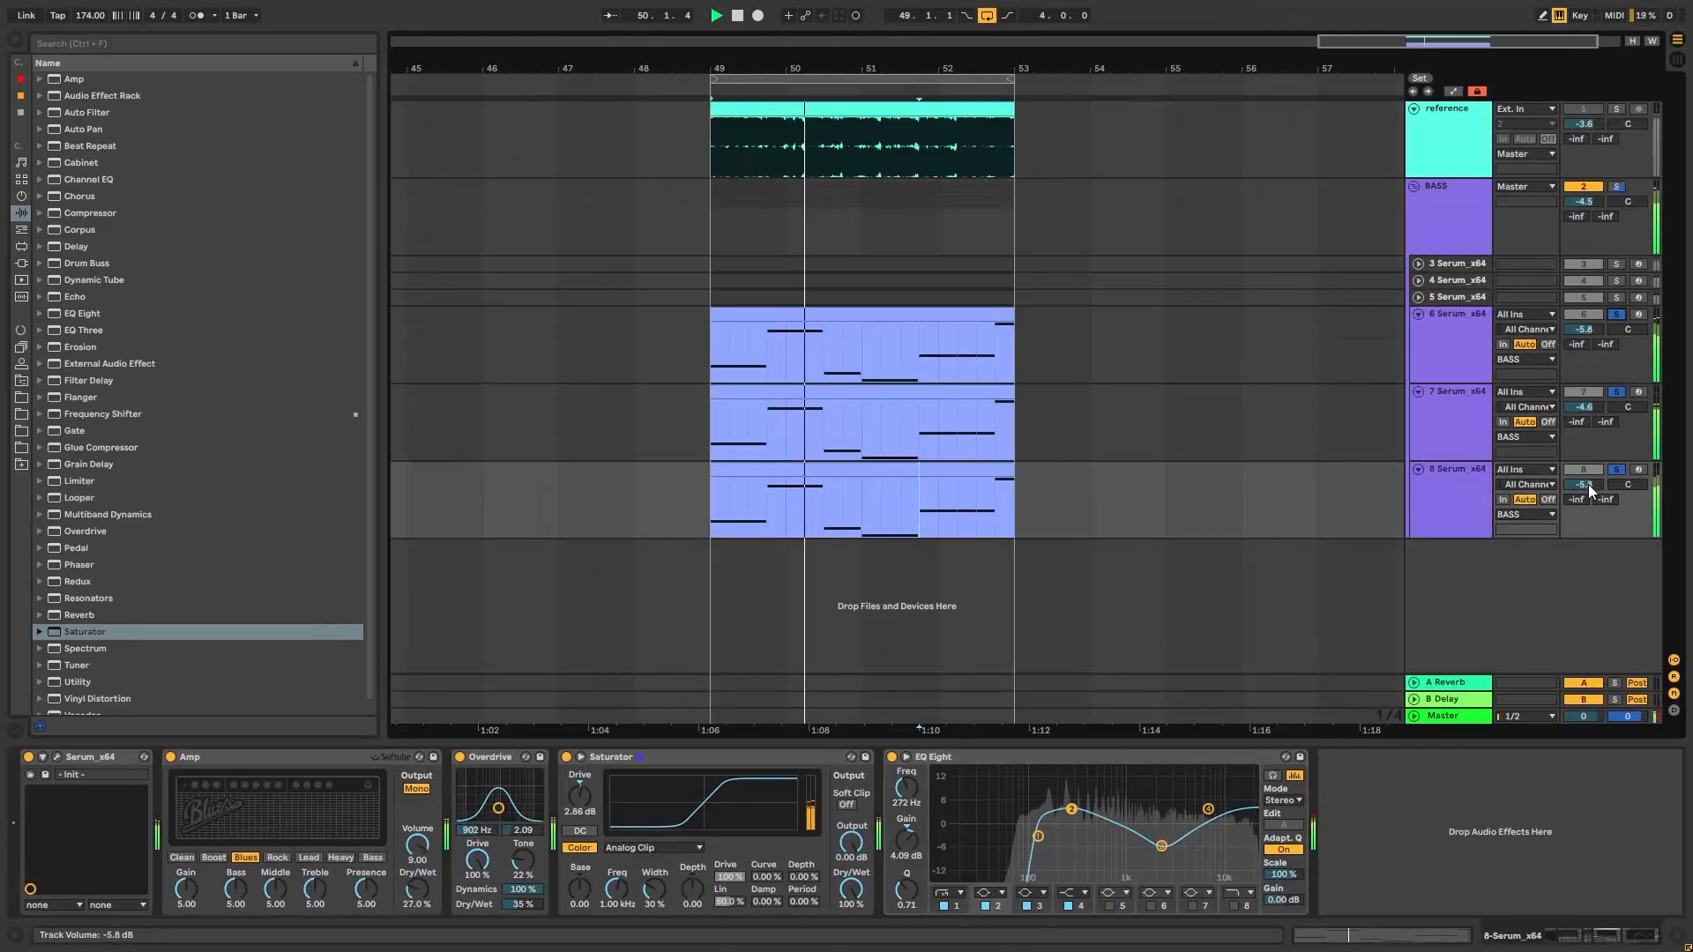
left_click_drag(1590, 490, 1590, 520)
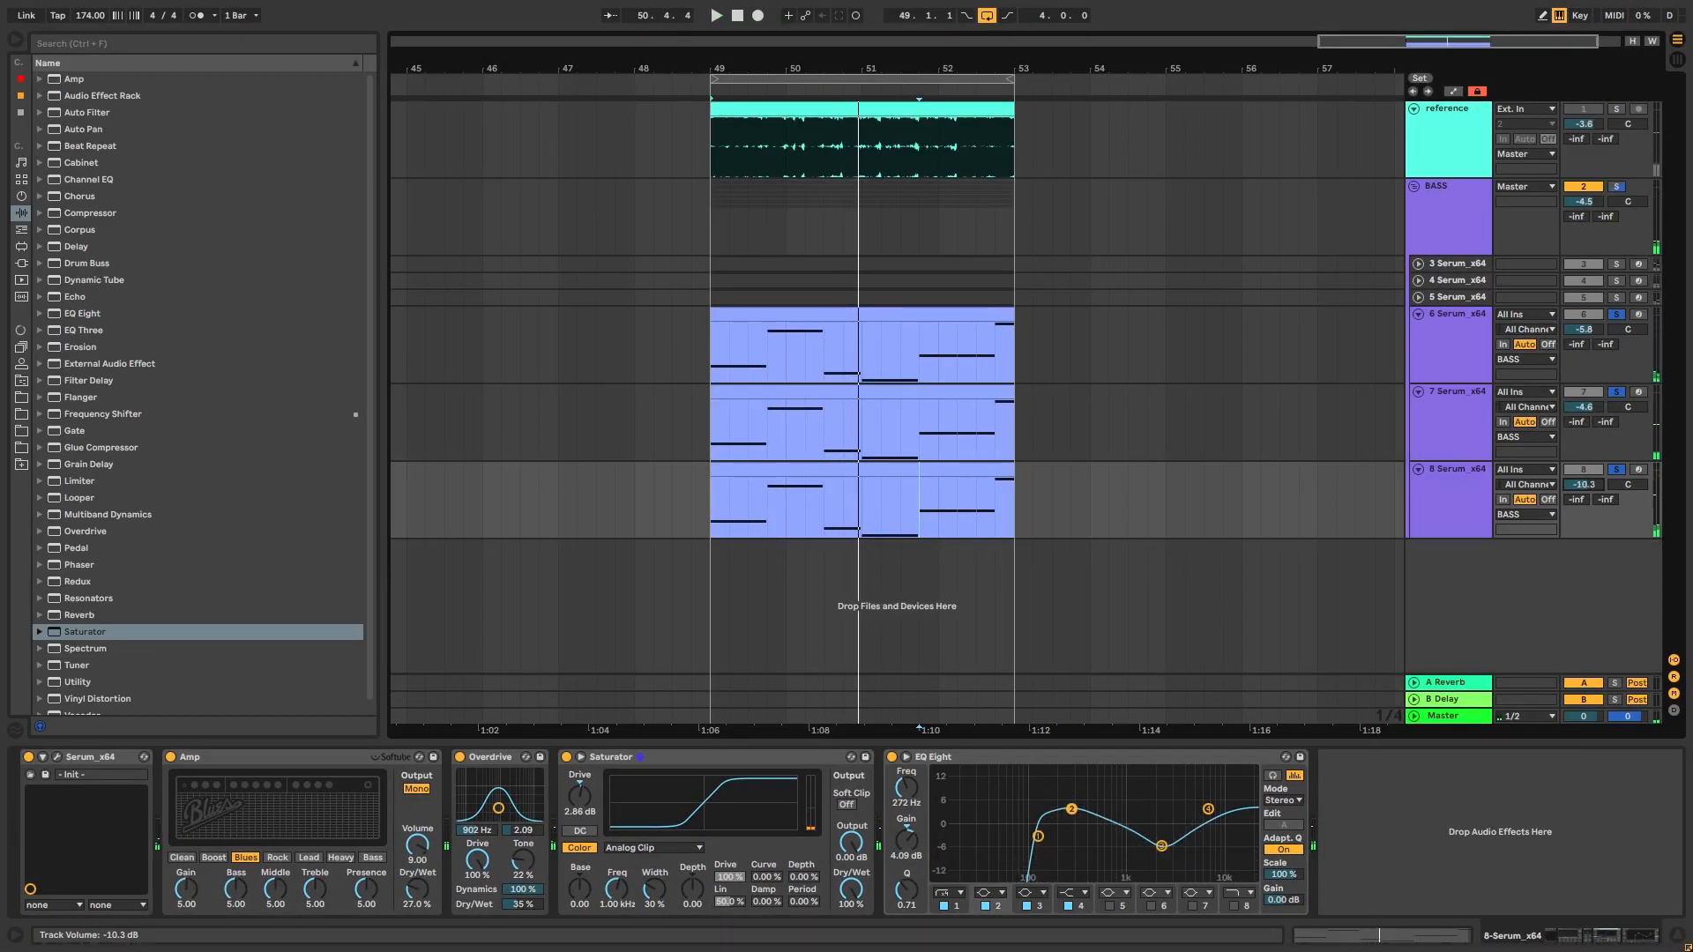
key("space")
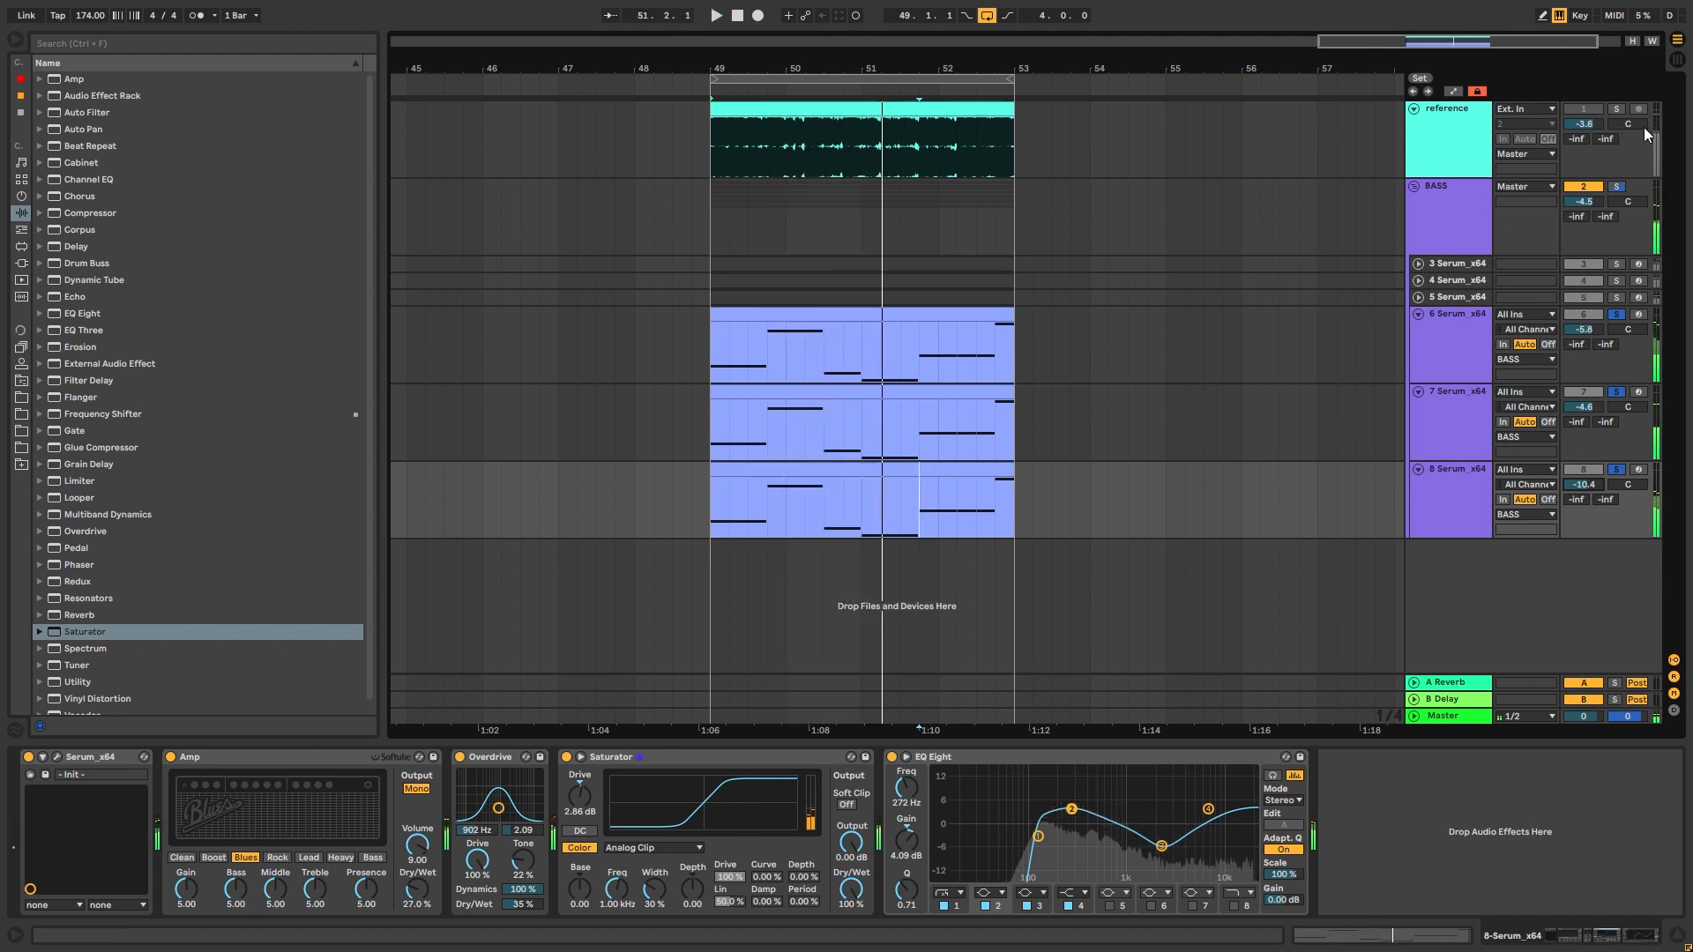
Step: Compare the reference with the layered bass by soloing the reference track and the BASS group in turn
left_click(1619, 108)
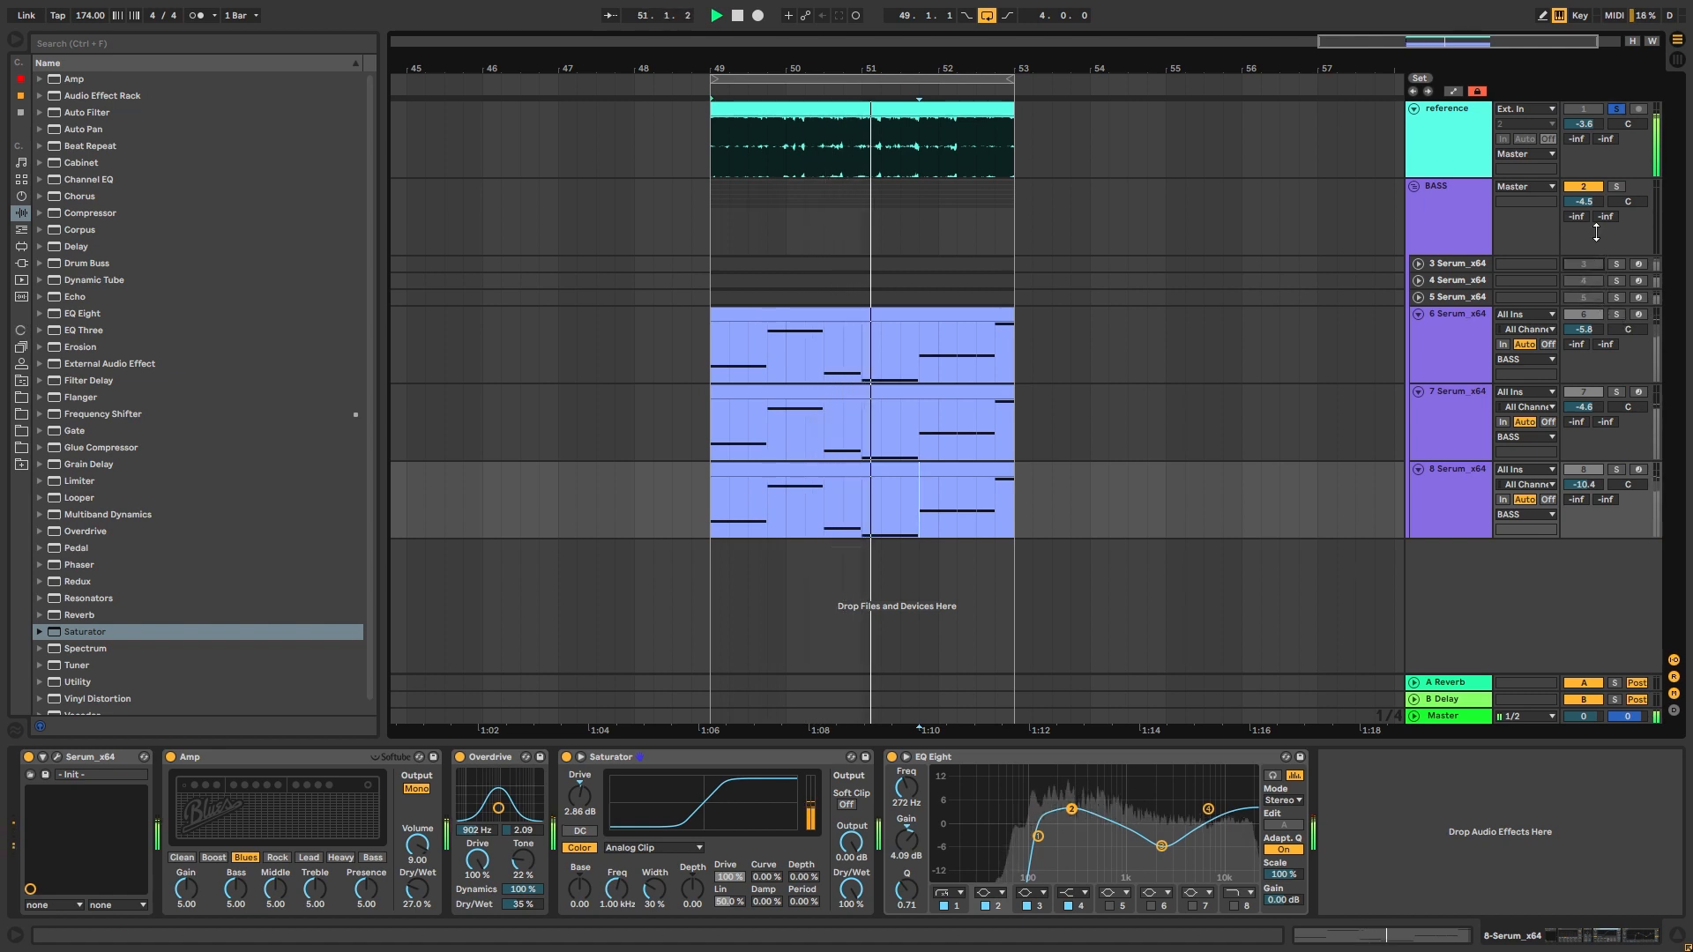
left_click(1616, 186)
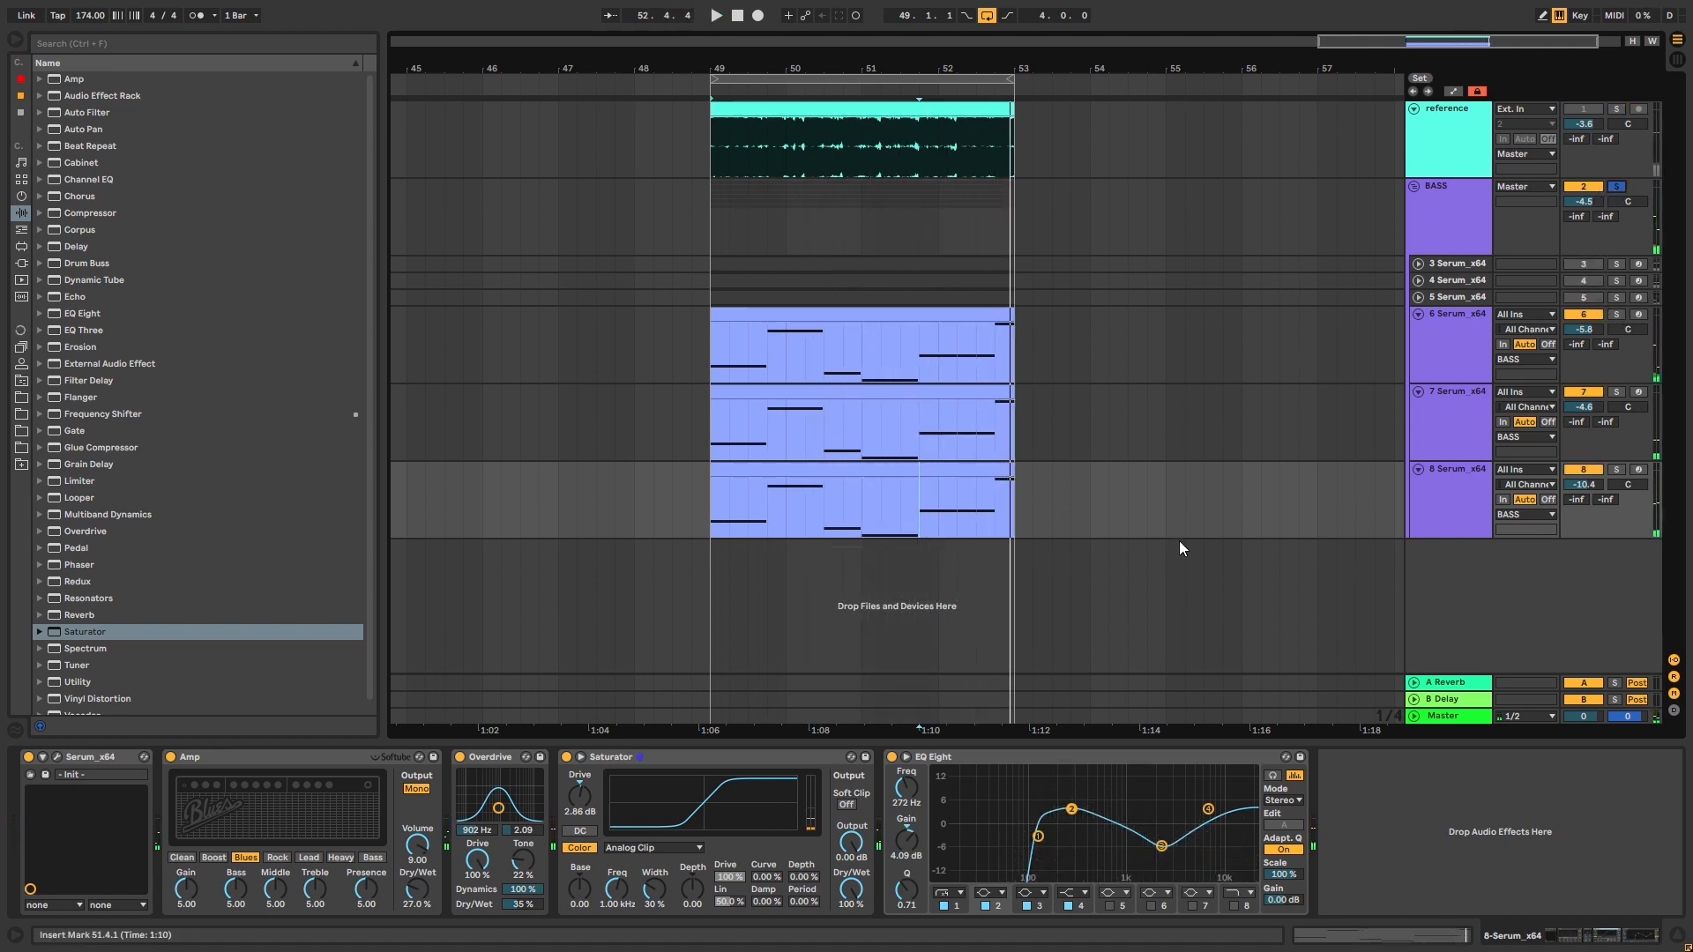
Step: Solo the 8 Serum_x64 track and set its EQ band 3 to 3.10 dB at 2.45 kHz and band 2 to 0.12 dB
left_click(1481, 492)
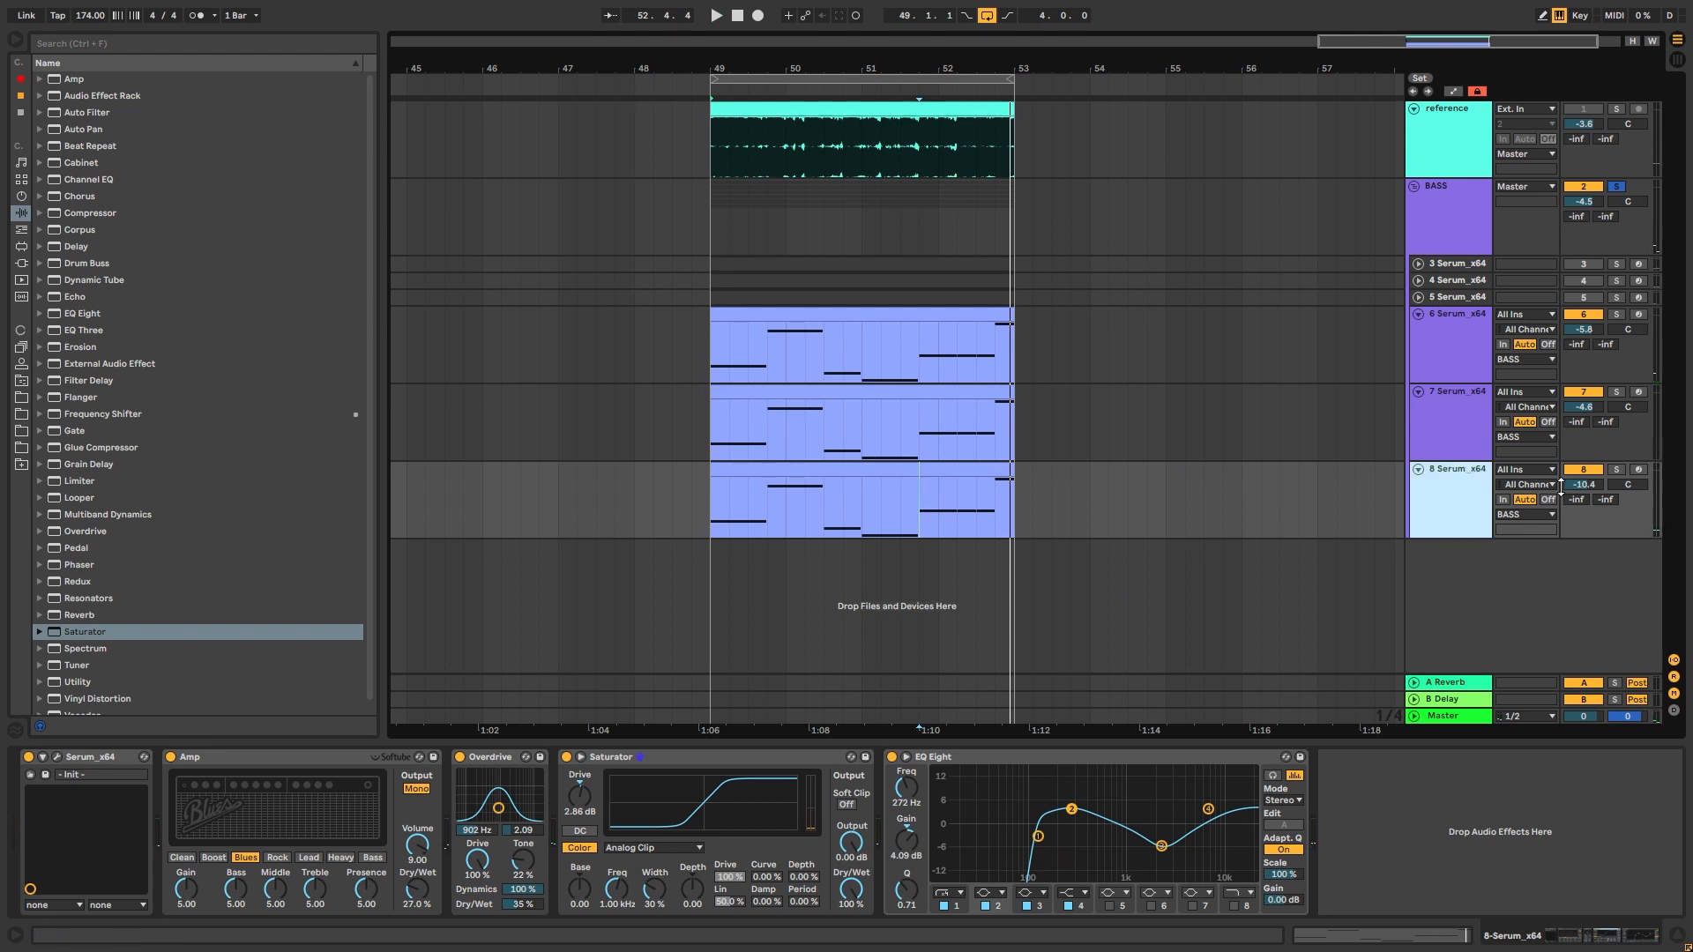
left_click(1616, 469)
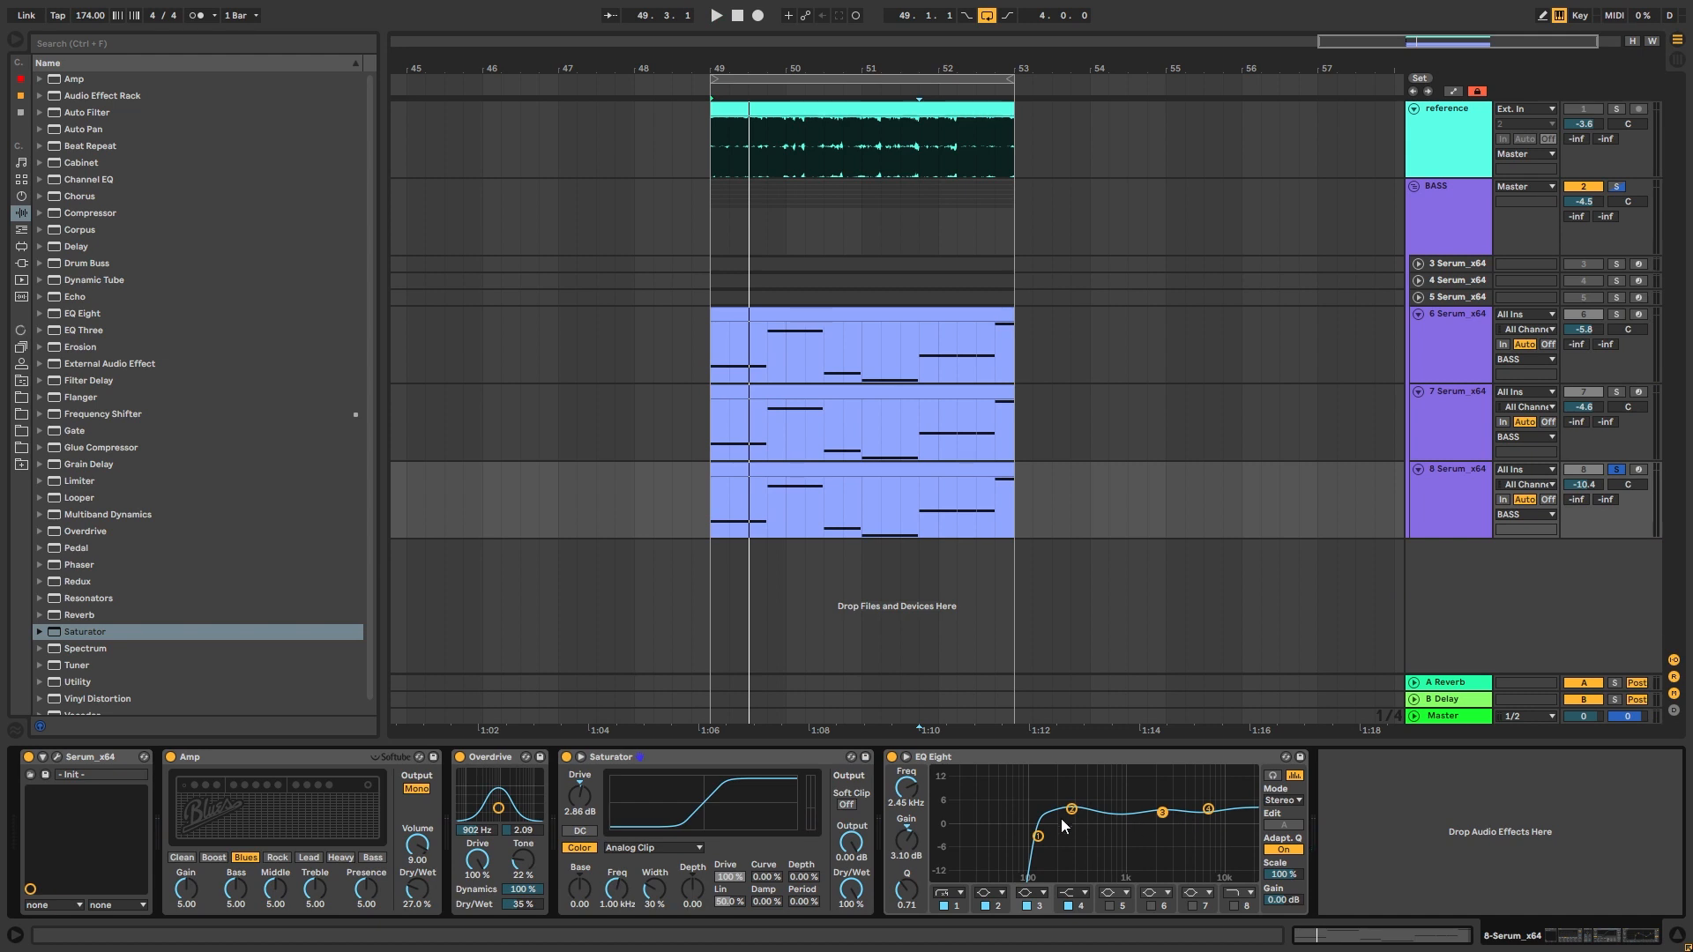
key("space")
key("space")
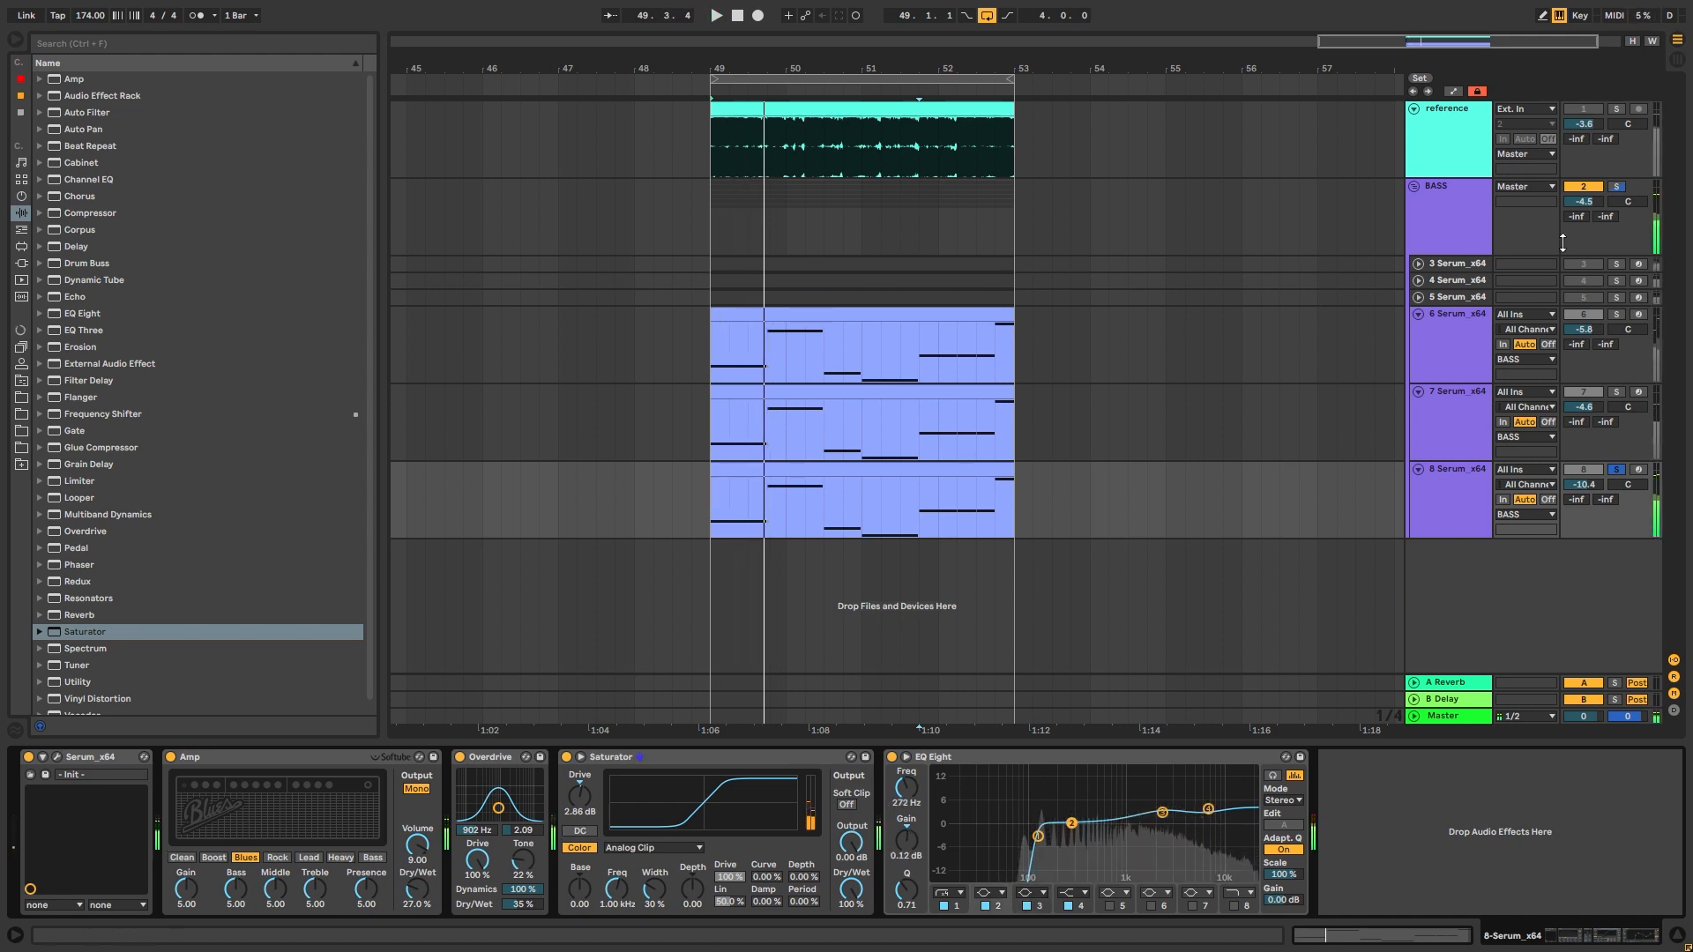
Step: Solo the BASS group and the reference track in turn to compare them with the revised EQ
left_click(1619, 185)
key("space")
left_click(1618, 111)
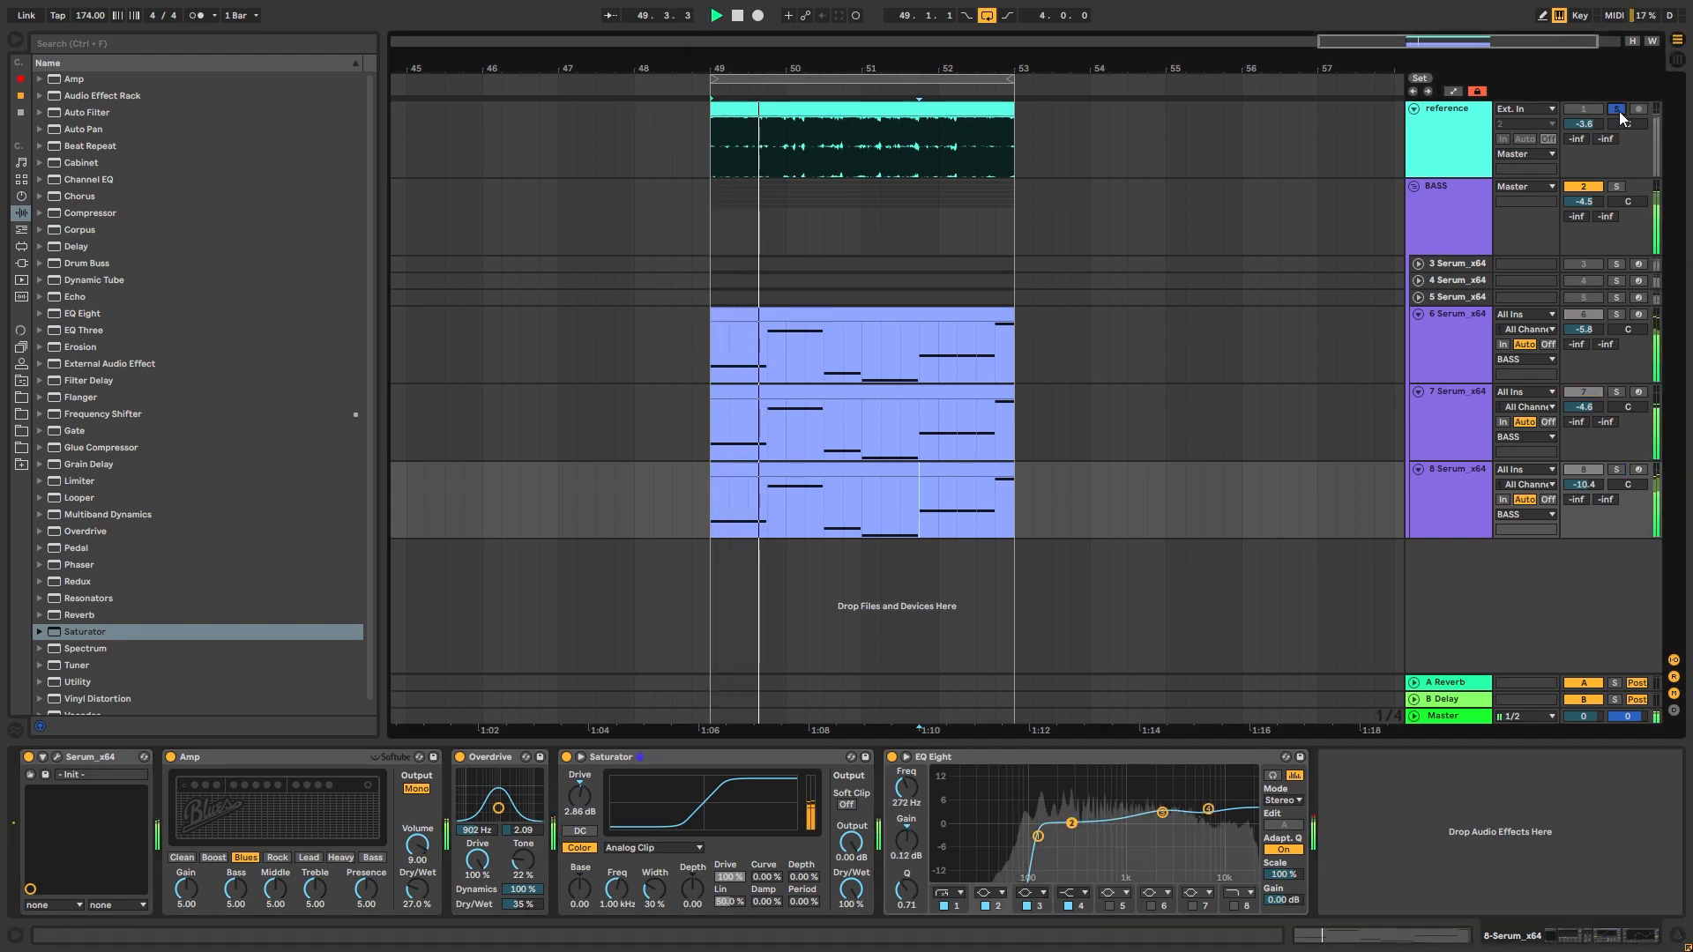
Step: Solo the BASS group to hear the layered bass against the reference, and stop playback
left_click(1616, 186)
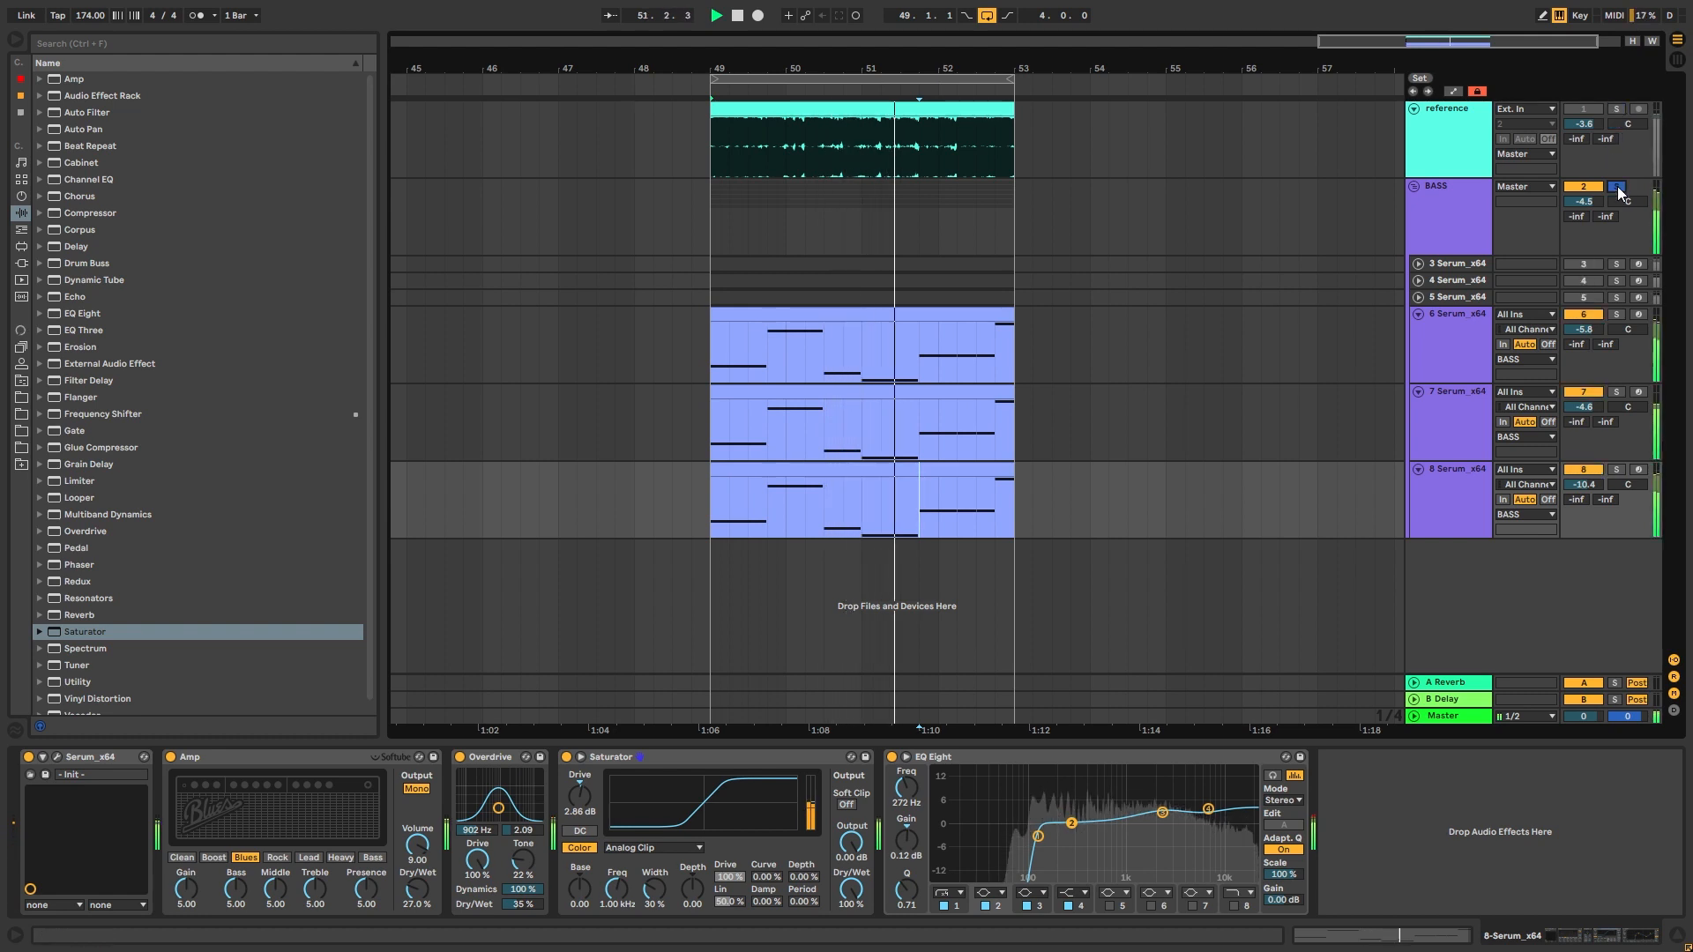
key("space")
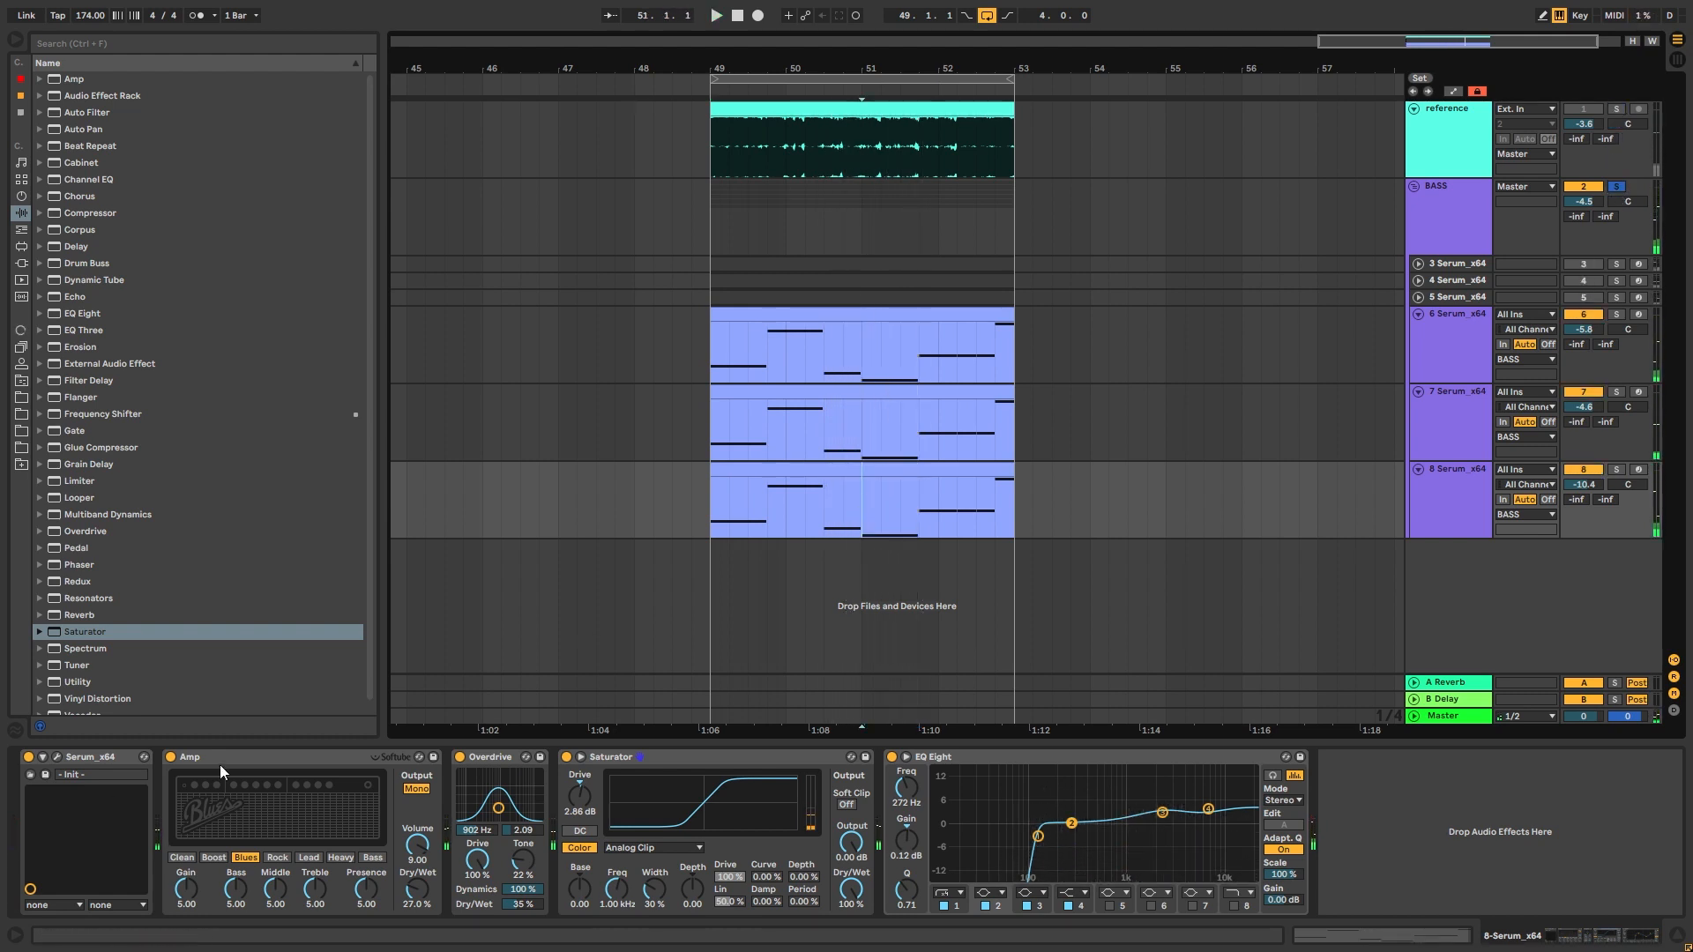
Step: In the soloed 8 Serum_x64 patch, switch oscillator B's wavetable to Monster 8 [SL] and set its WT Pos to 154 during playback
left_click(57, 758)
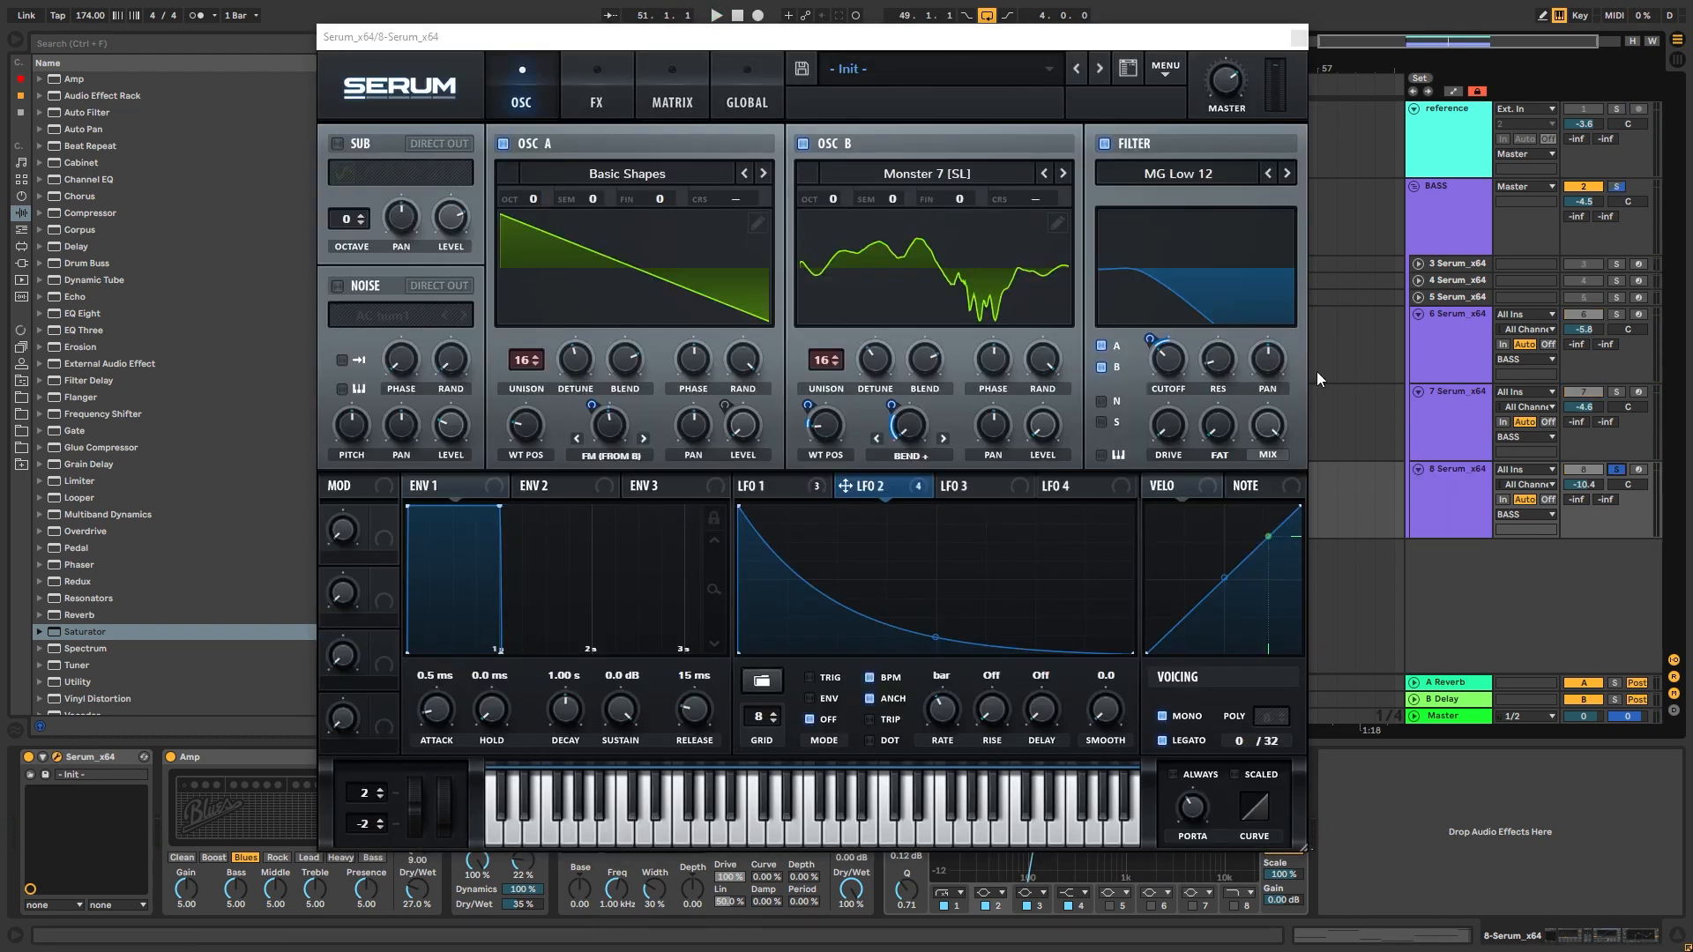
left_click(1063, 173)
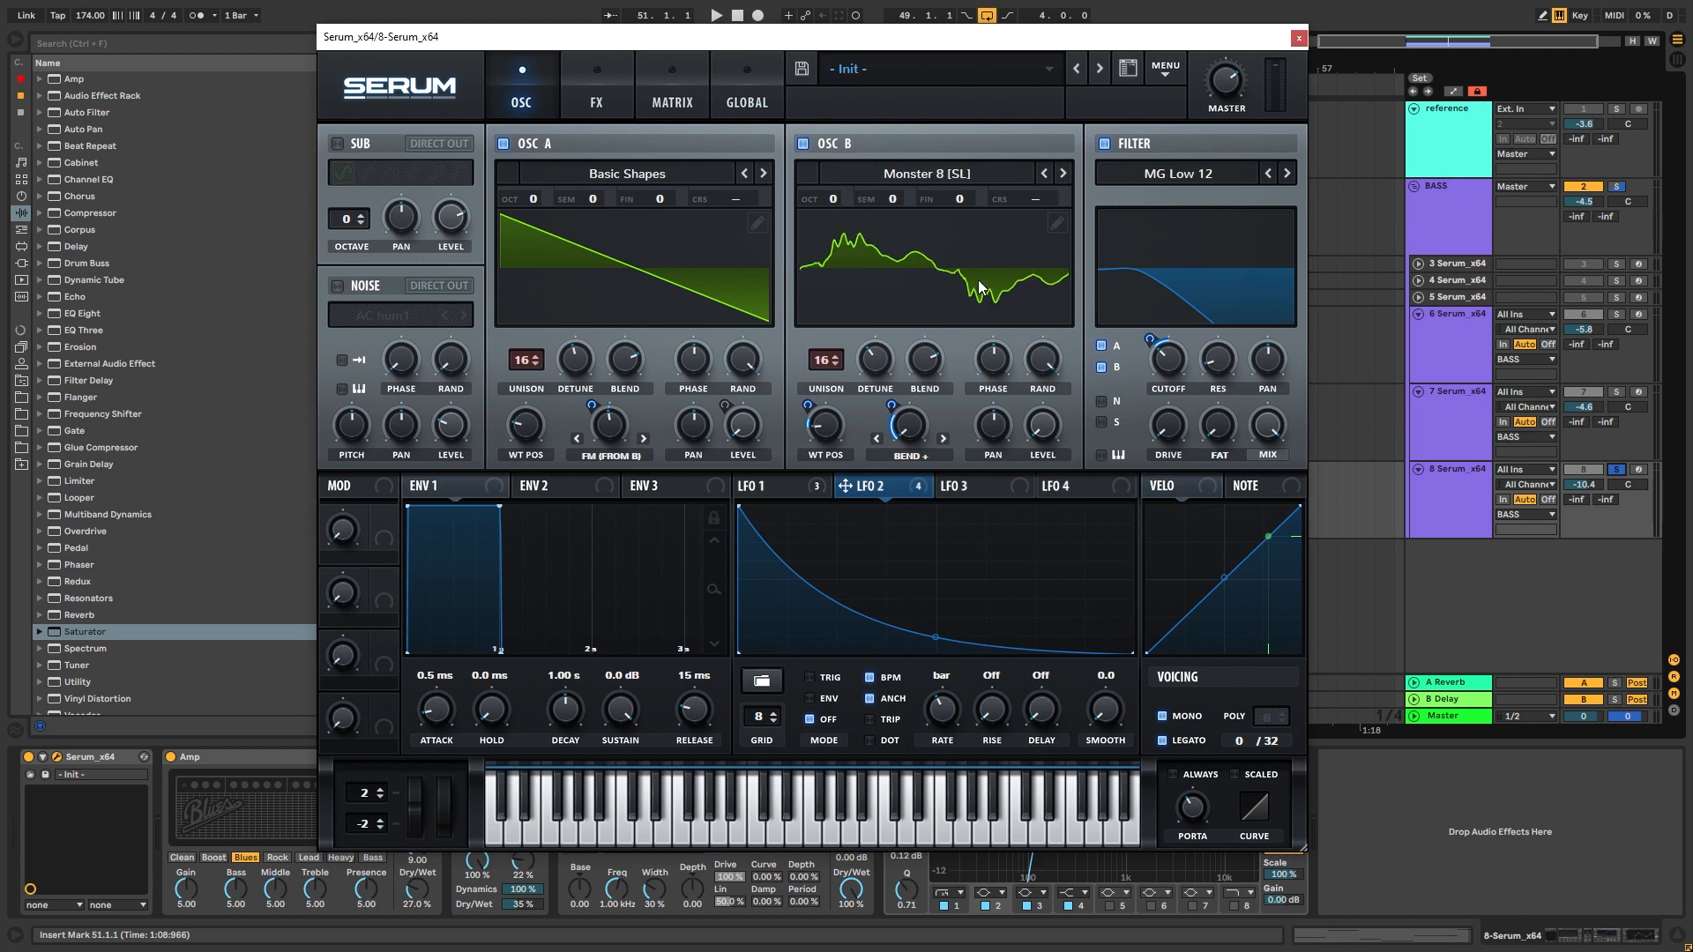
key("space")
left_click_drag(826, 426, 870, 370)
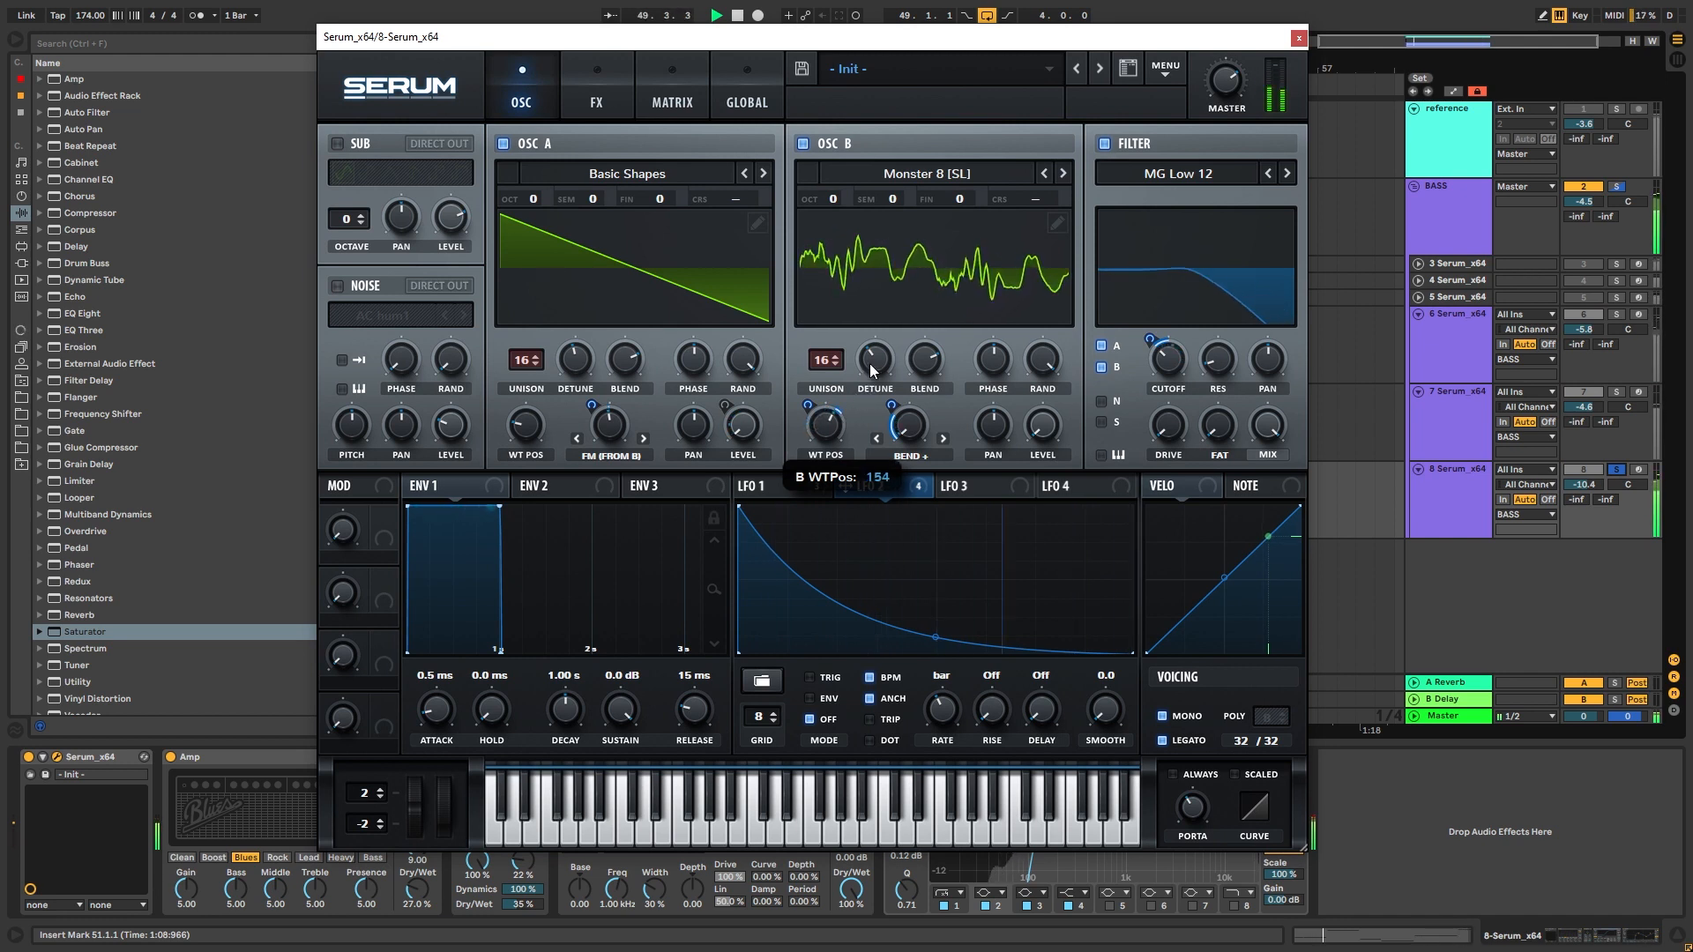
Step: Compare the BASS group containing the new oscillator B wavetable with the reference by soloing each in turn, and stop playback
left_click(1617, 187)
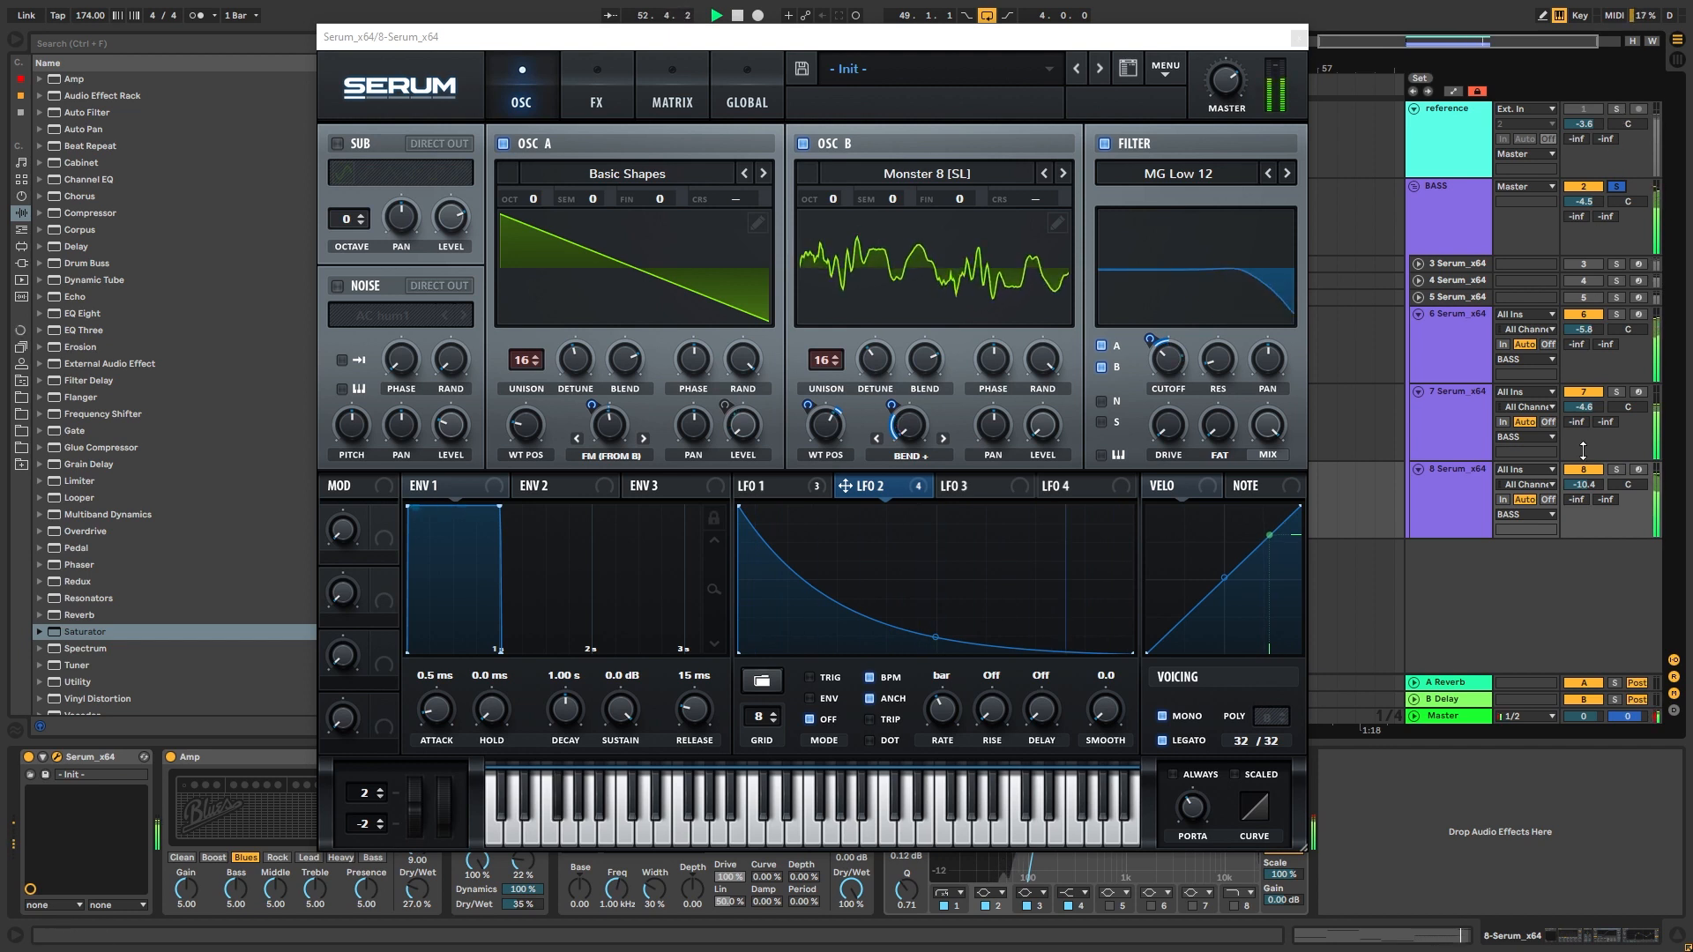
left_click(1616, 110)
left_click(1617, 186)
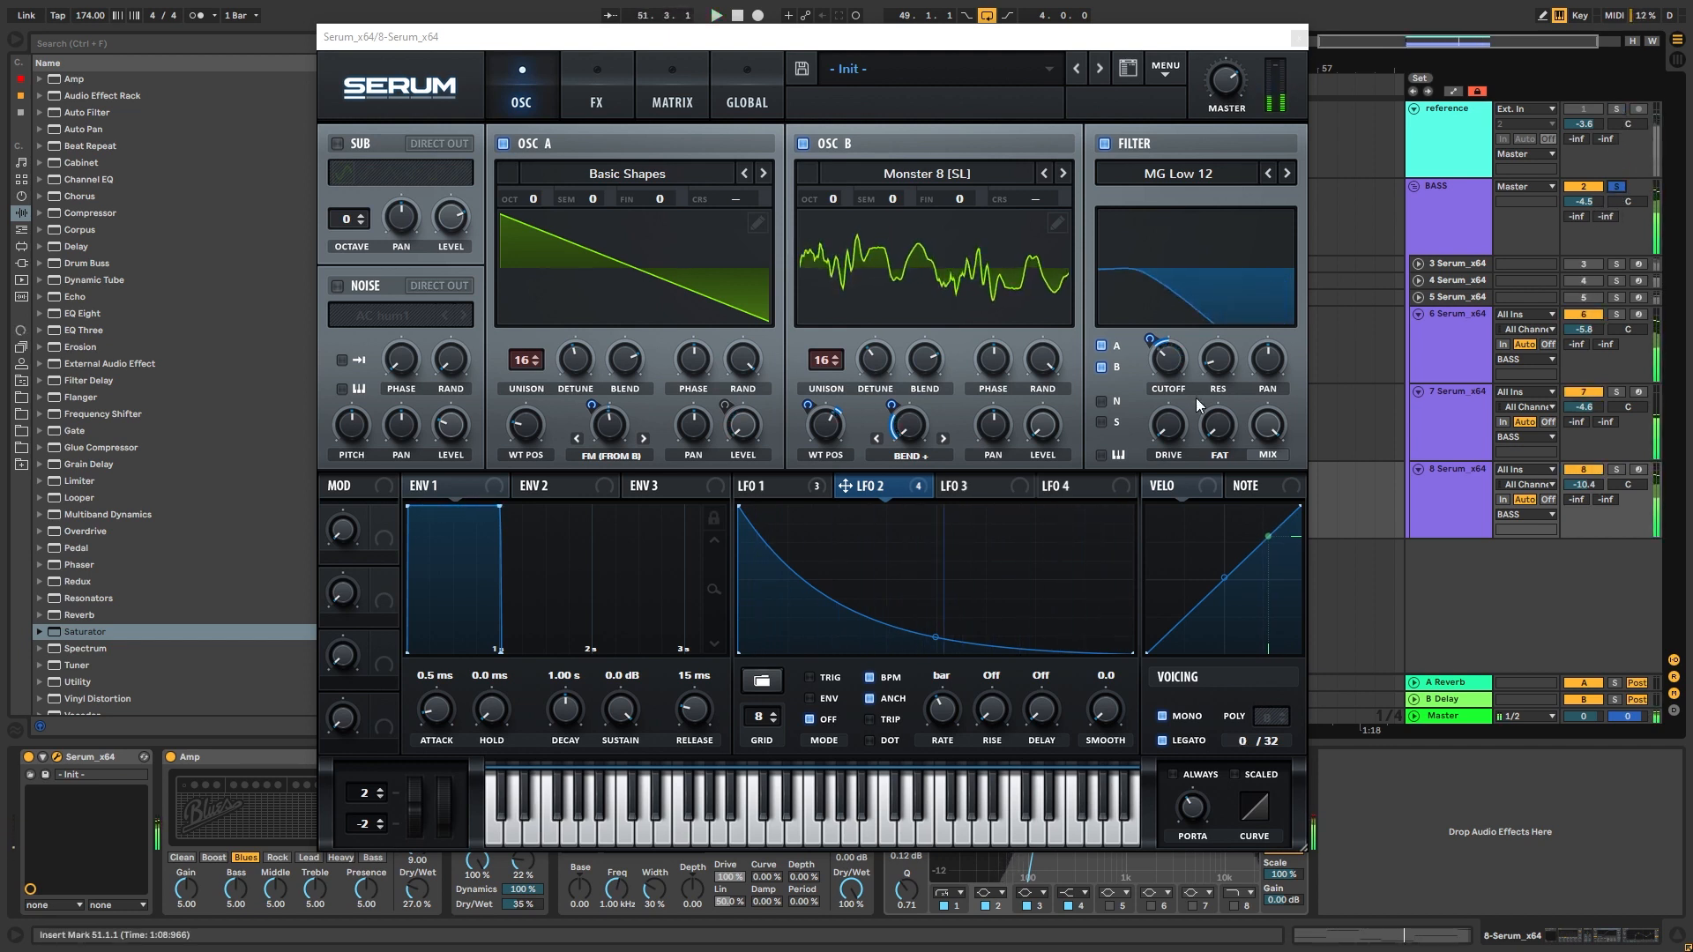
key("space")
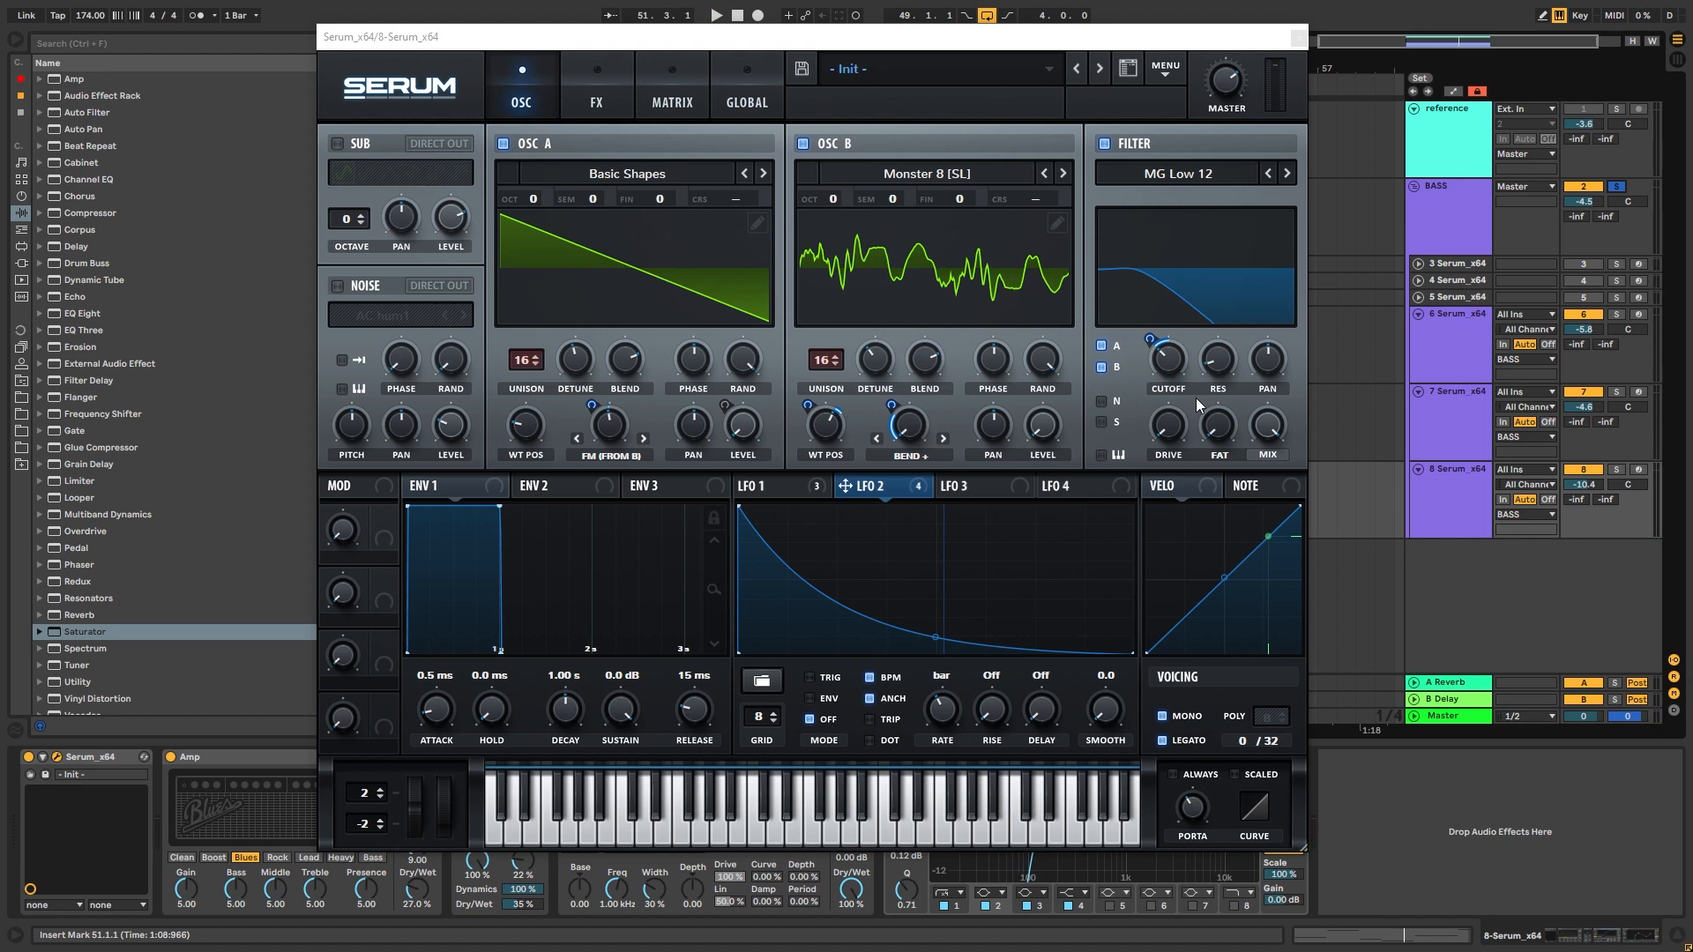